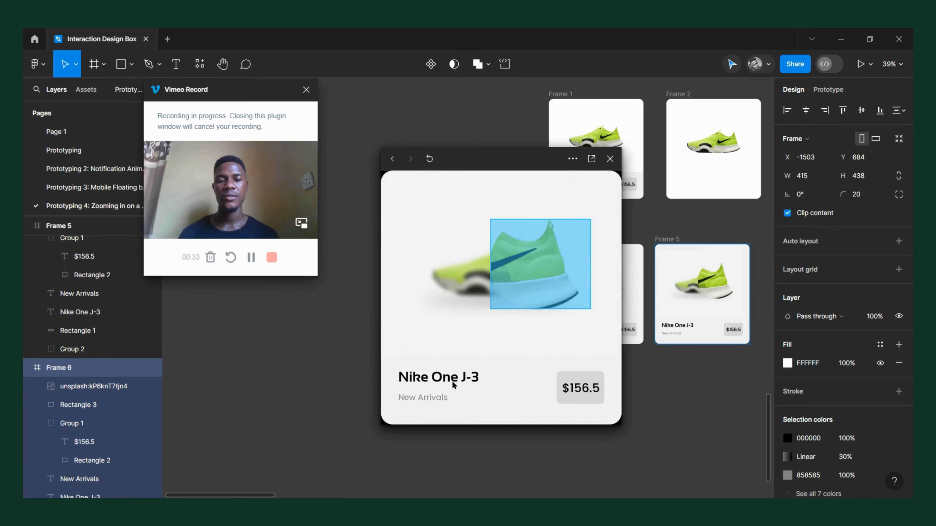
# - Restart the shoe zoom prototype to review its interaction, and close the preview
pyautogui.click(429, 159)
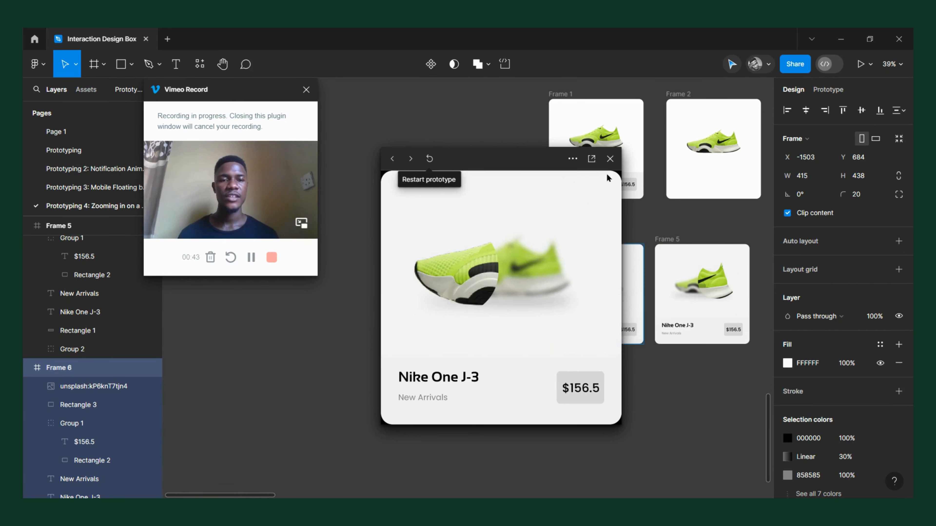
pyautogui.click(611, 158)
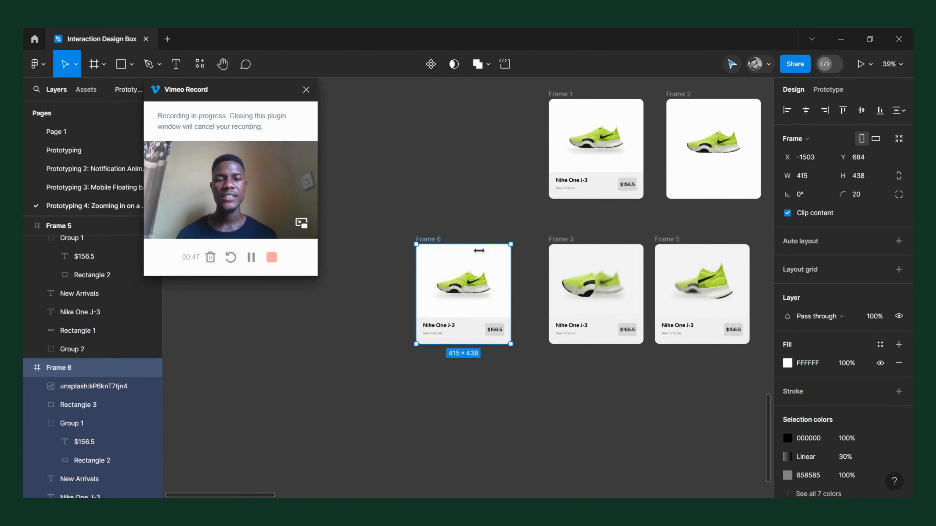
# - Draw a new frame about 719 × 797 below the existing shoe cards and round its corners to 29
pyautogui.scroll(-5, 427, 258)
pyautogui.scroll(-2, 434, 269)
pyautogui.scroll(2, 441, 345)
pyautogui.scroll(3, 440, 344)
pyautogui.click(475, 218)
pyautogui.press('f')
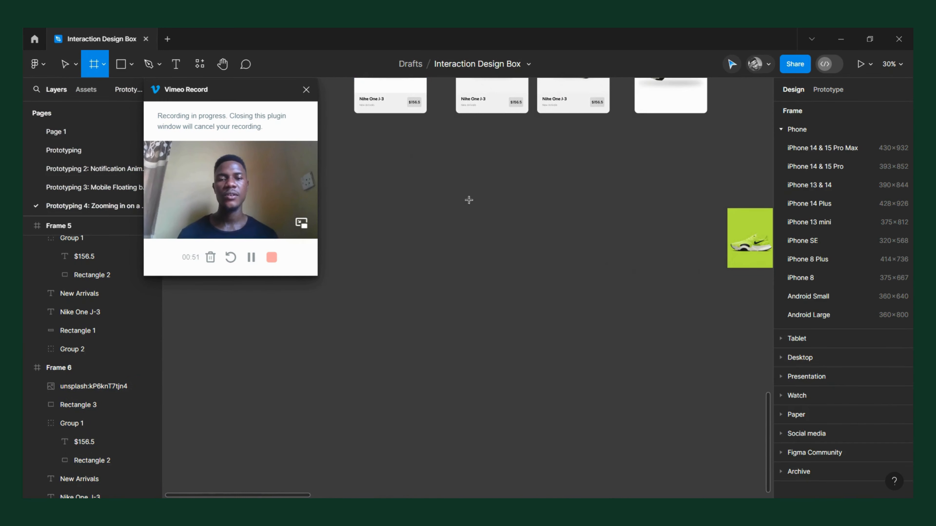
pyautogui.moveTo(458, 168); pyautogui.dragTo(560, 295)
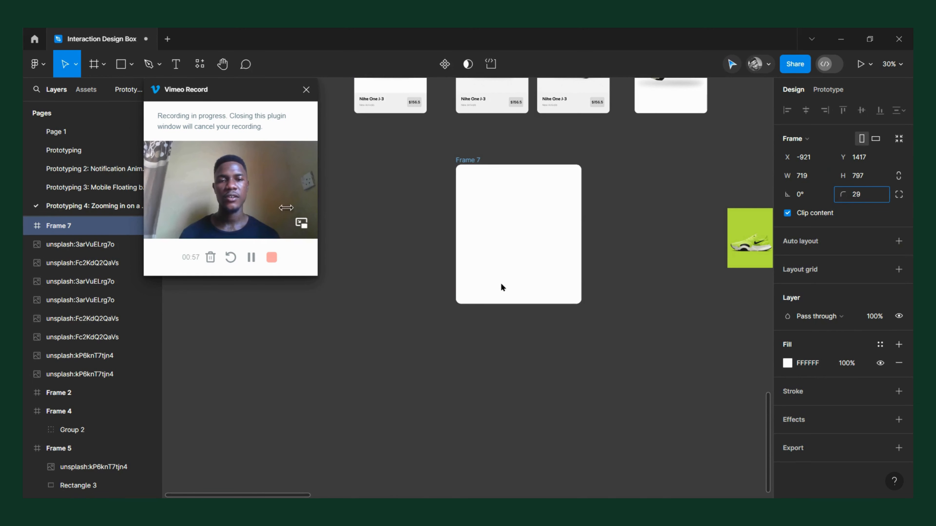
# - Inspect the original shoe image with the lime-green background beside the new frame
pyautogui.hscroll(5, 515, 236)
pyautogui.click(483, 258)
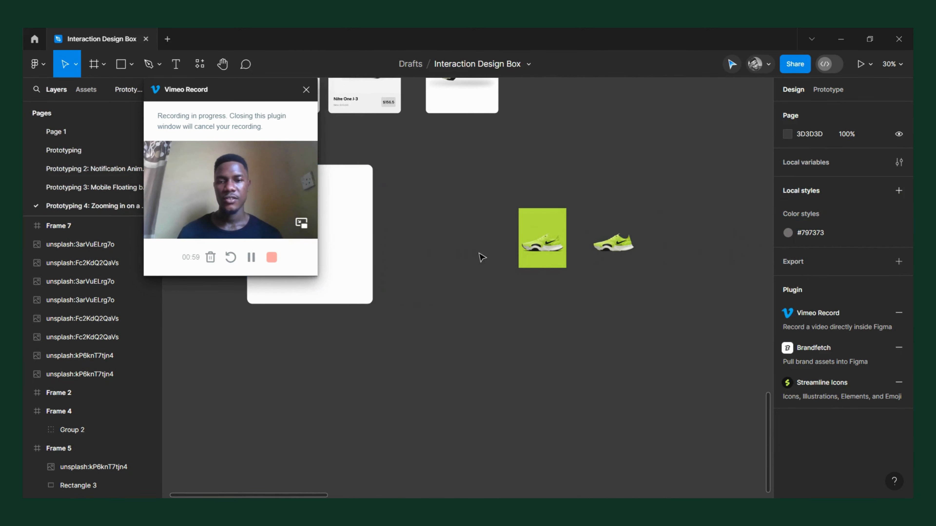
pyautogui.scroll(5, 512, 268)
pyautogui.click(579, 250)
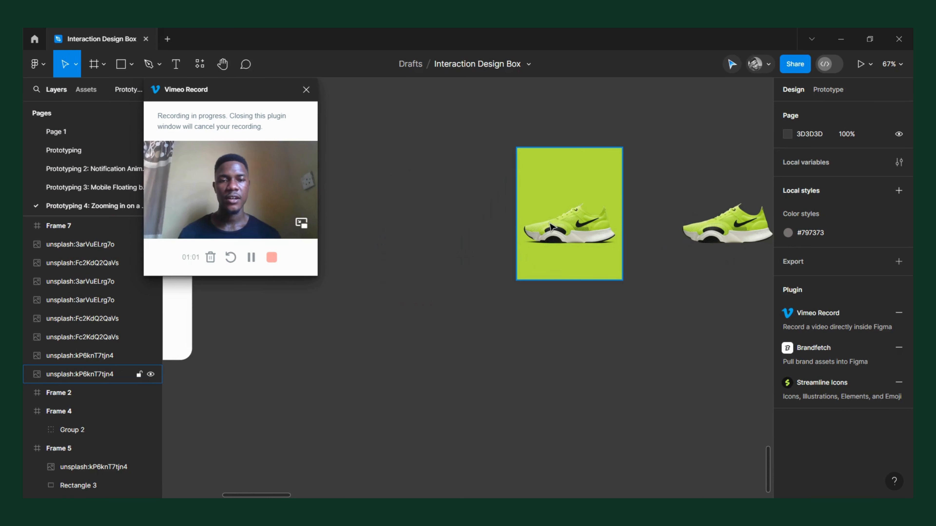
pyautogui.hscroll(-10, 550, 225)
pyautogui.hscroll(12, 549, 225)
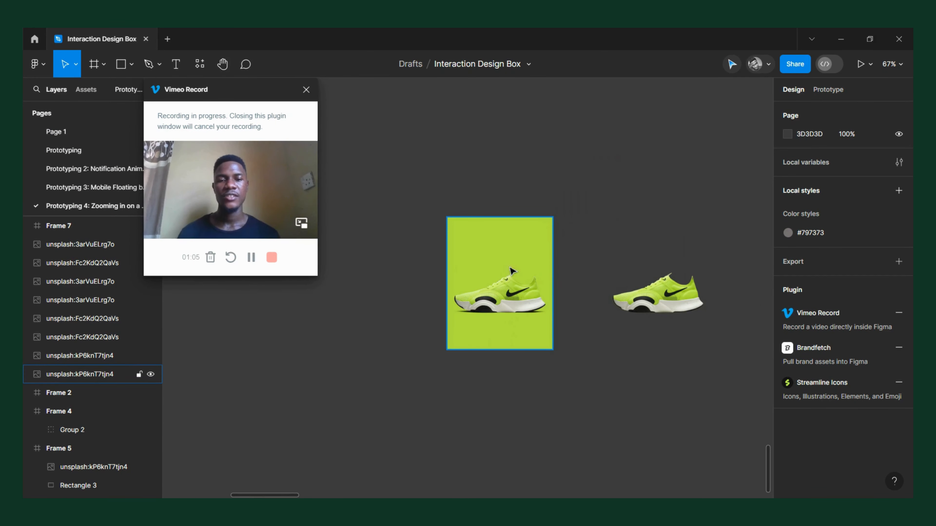
pyautogui.scroll(5, 512, 312)
pyautogui.click(496, 240)
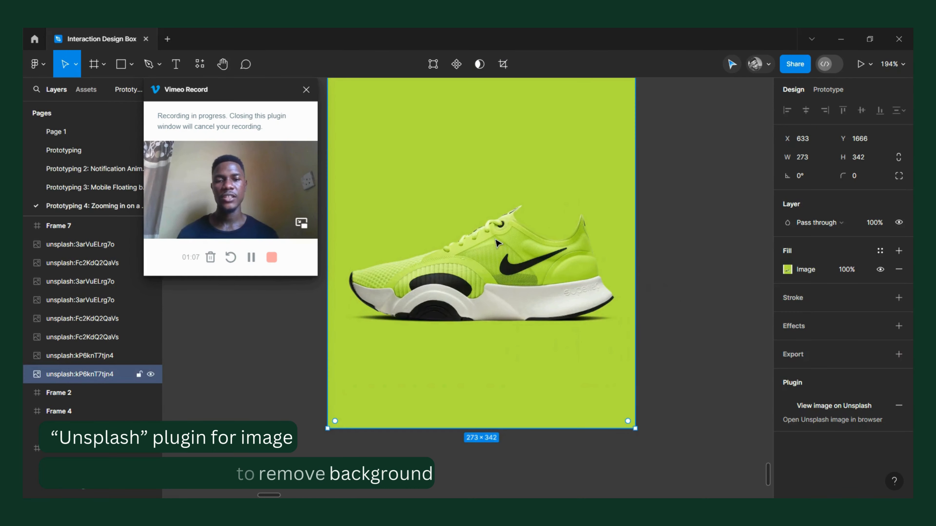
pyautogui.scroll(-3, 495, 241)
pyautogui.scroll(3, 496, 240)
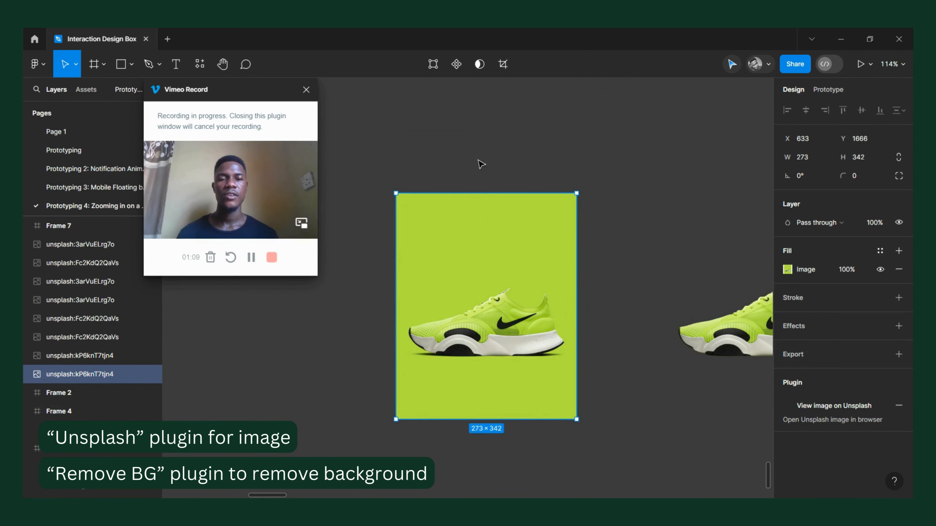
# - Look through the available plugins for Unsplash and Remove BG, keeping the Vimeo Record window out of the way
pyautogui.rightClick(470, 144)
pyautogui.moveTo(497, 240)
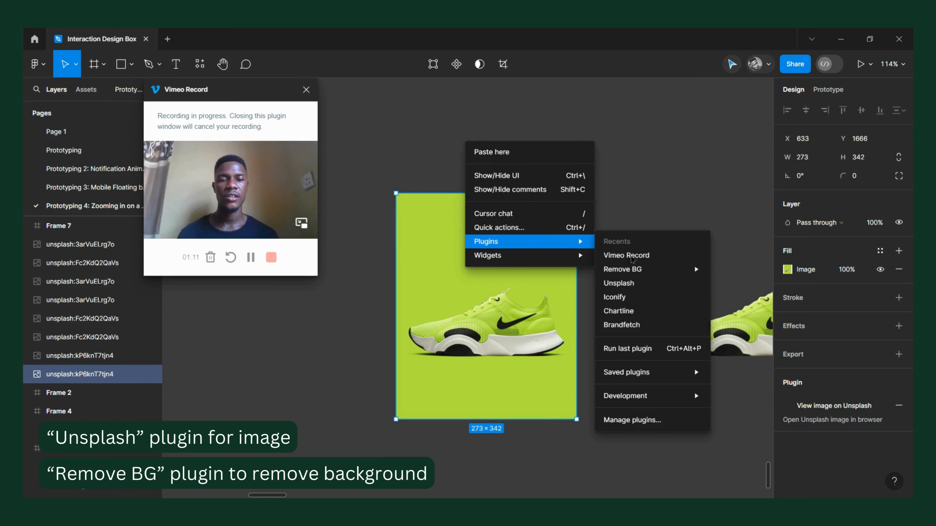
pyautogui.moveTo(660, 373)
pyautogui.scroll(-5, 747, 310)
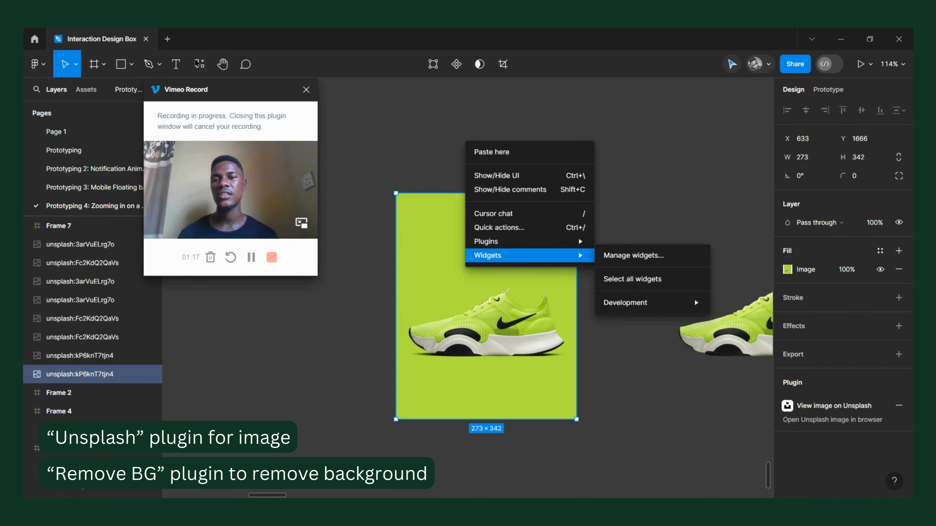
pyautogui.click(198, 64)
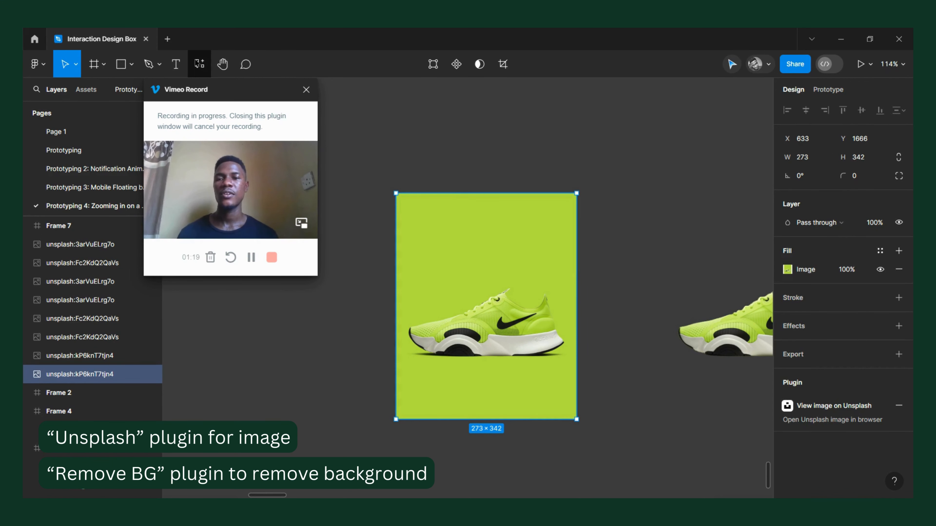
pyautogui.click(280, 308)
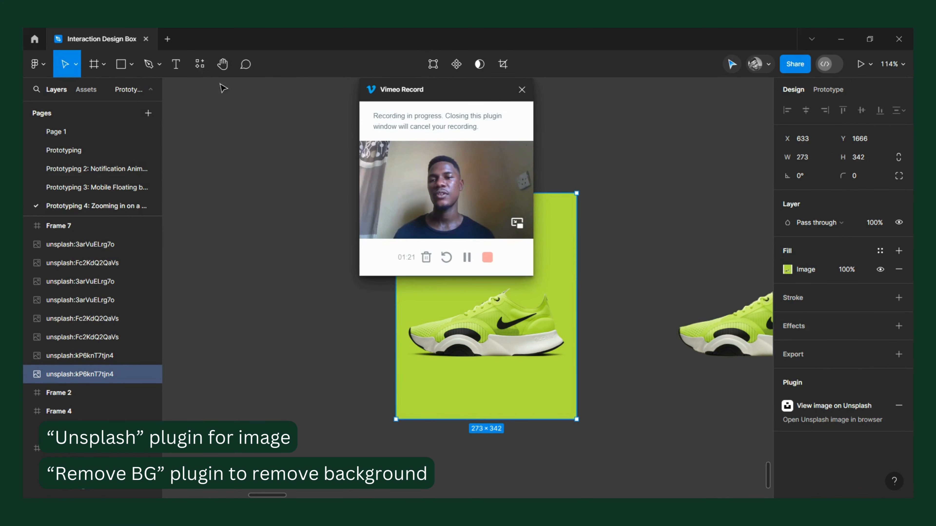
pyautogui.hotkey('shift', 'i')
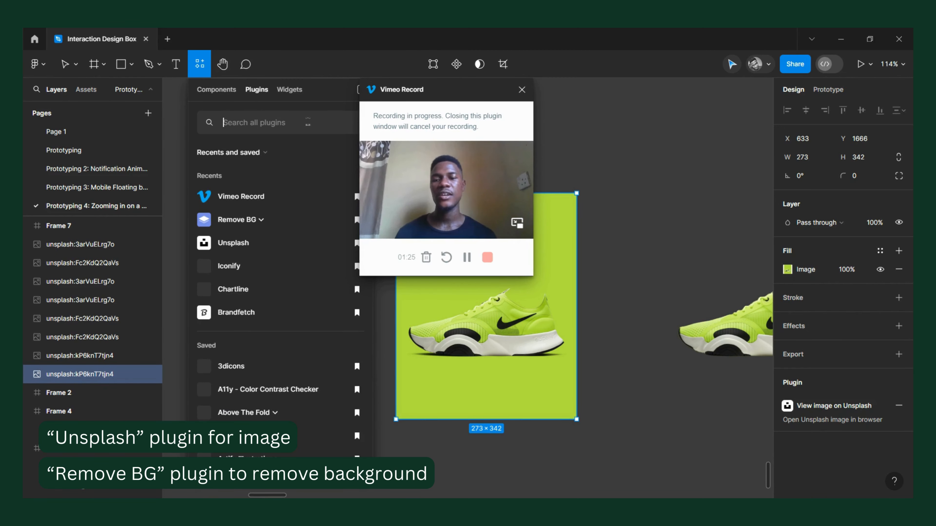
pyautogui.press('Escape')
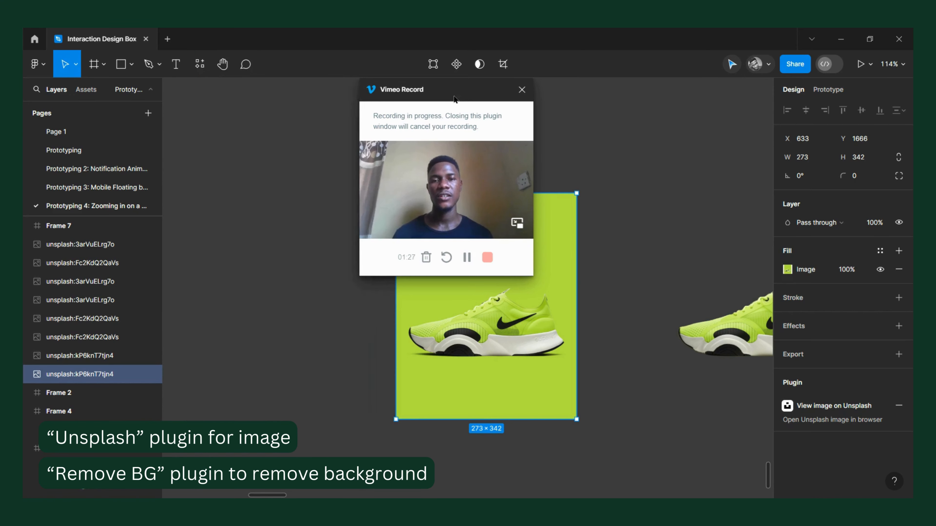
pyautogui.moveTo(454, 99); pyautogui.dragTo(211, 132)
# - Compare the background-free shoe cutout with the original green-background image
pyautogui.hscroll(8, 501, 242)
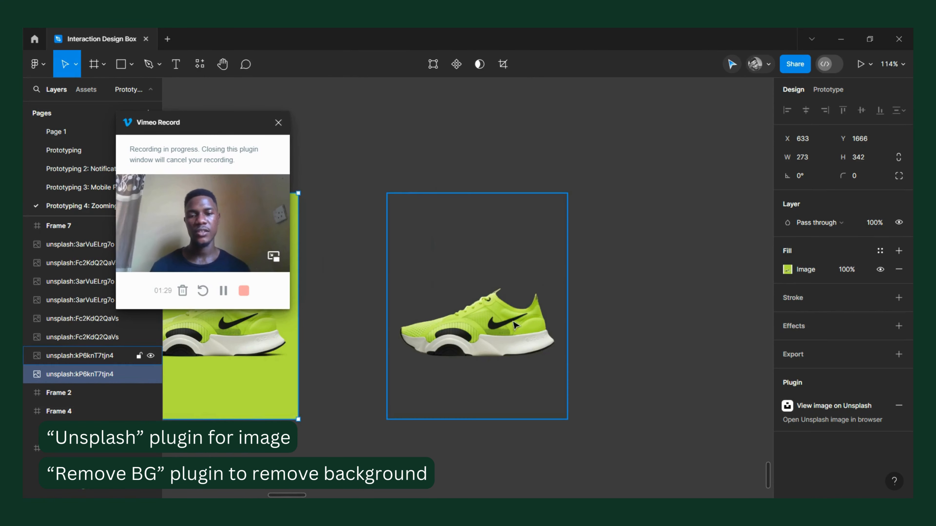
pyautogui.hscroll(-4, 500, 292)
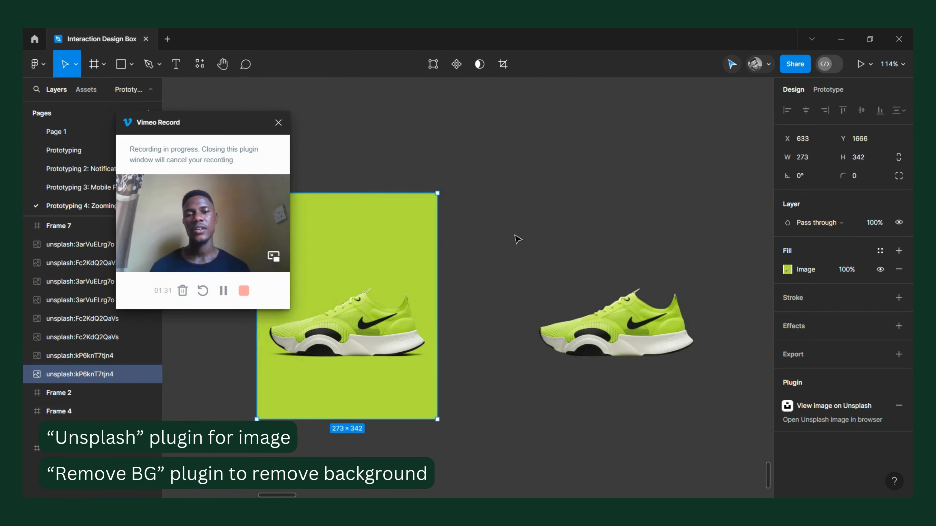
pyautogui.click(503, 191)
pyautogui.scroll(-3, 506, 190)
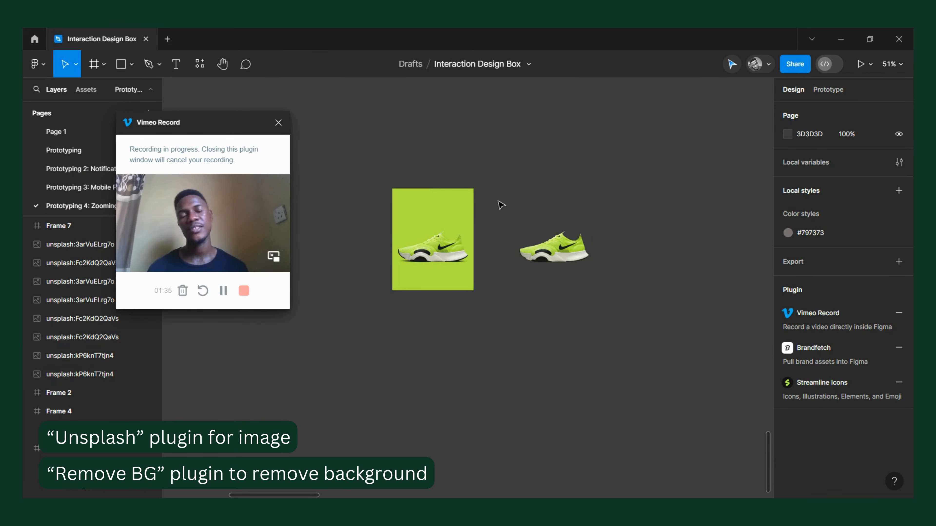
pyautogui.hscroll(-4, 503, 207)
pyautogui.scroll(-3, 504, 207)
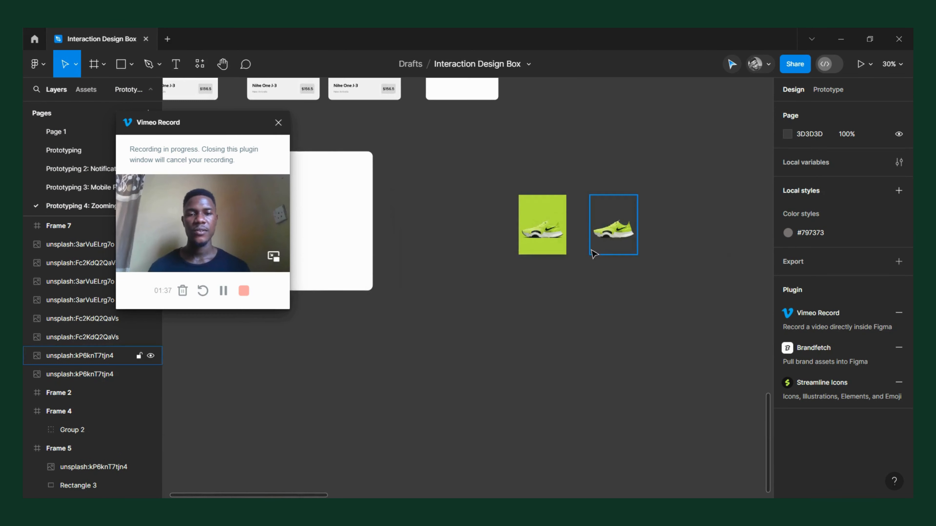
pyautogui.hscroll(-2, 605, 209)
# - Move the background-free shoe image into Frame 7 and place it at about X 208, Y 162
pyautogui.click(682, 228)
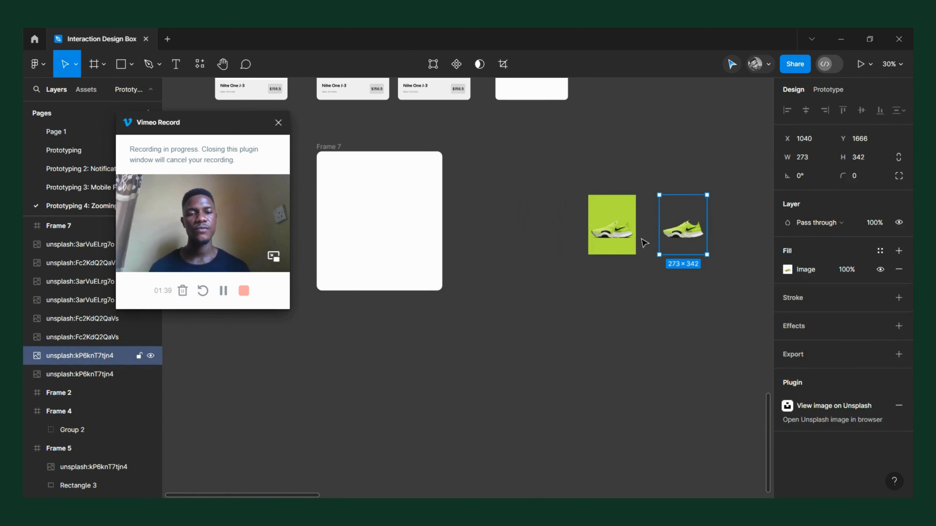
pyautogui.scroll(5, 588, 273)
pyautogui.scroll(-5, 589, 269)
pyautogui.scroll(5, 589, 268)
pyautogui.hscroll(3, 605, 221)
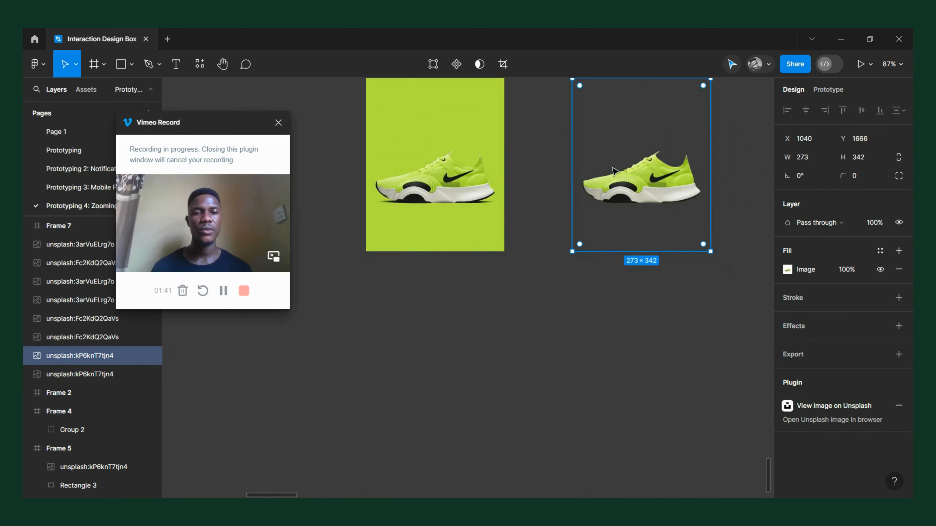
pyautogui.scroll(4, 600, 169)
pyautogui.scroll(-4, 670, 314)
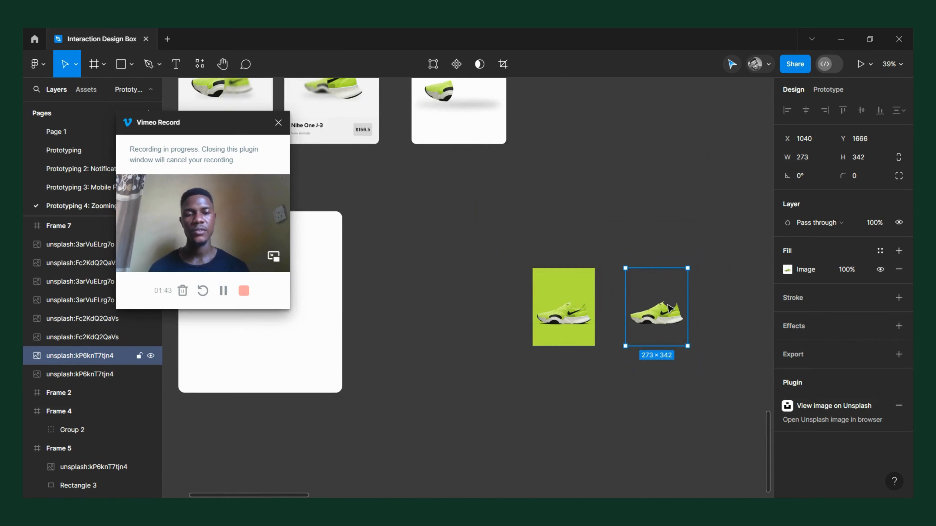
pyautogui.moveTo(670, 309); pyautogui.dragTo(316, 287)
pyautogui.hscroll(-5, 476, 298)
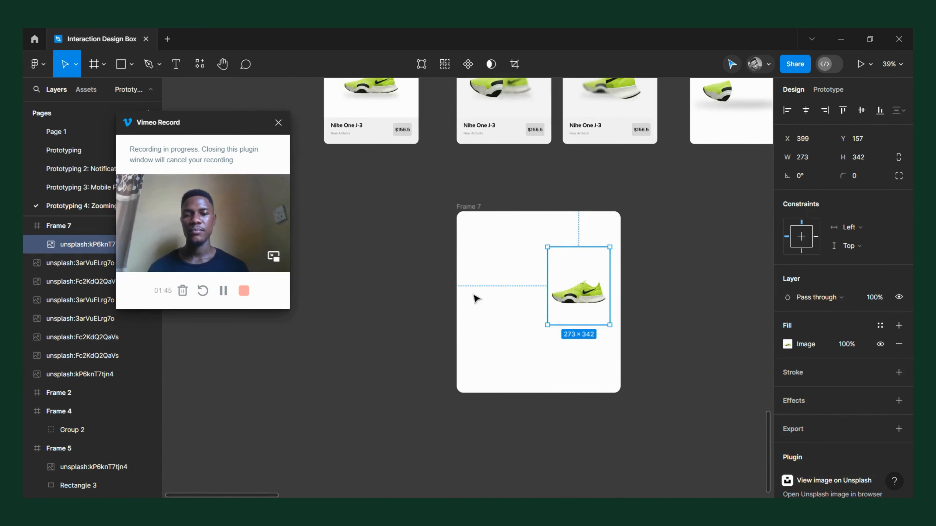
pyautogui.moveTo(596, 279); pyautogui.dragTo(554, 278)
# - Enlarge the shoe image proportionally around its centre to about 473 × 592
pyautogui.scroll(5, 555, 277)
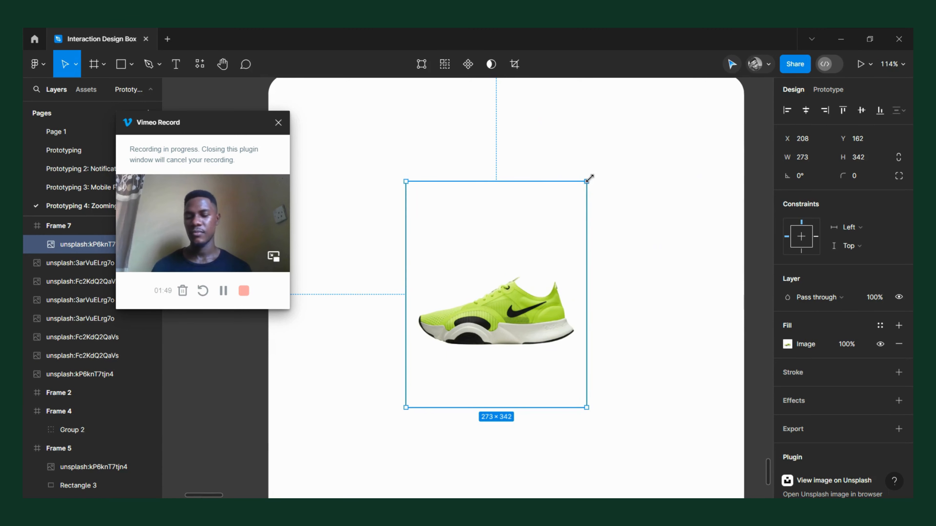
pyautogui.moveTo(589, 179); pyautogui.dragTo(652, 159)
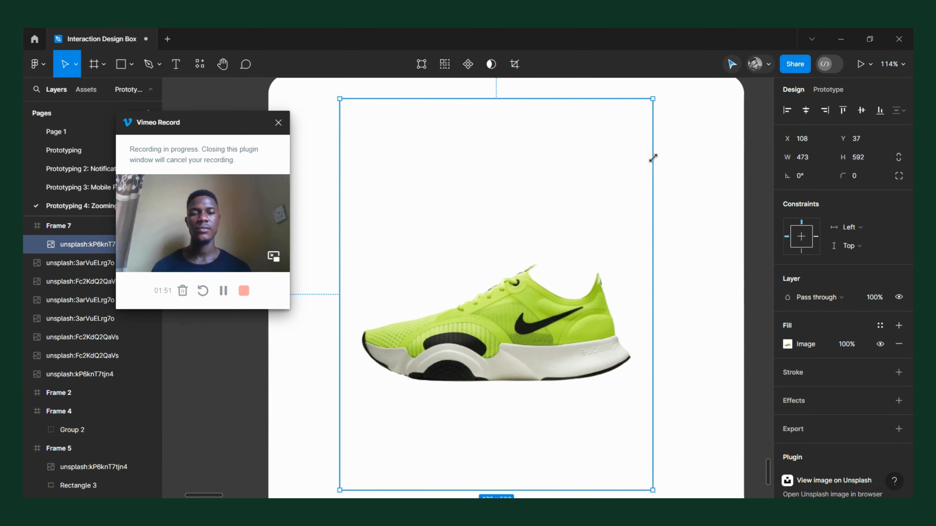
pyautogui.scroll(-5, 574, 169)
pyautogui.scroll(3, 576, 164)
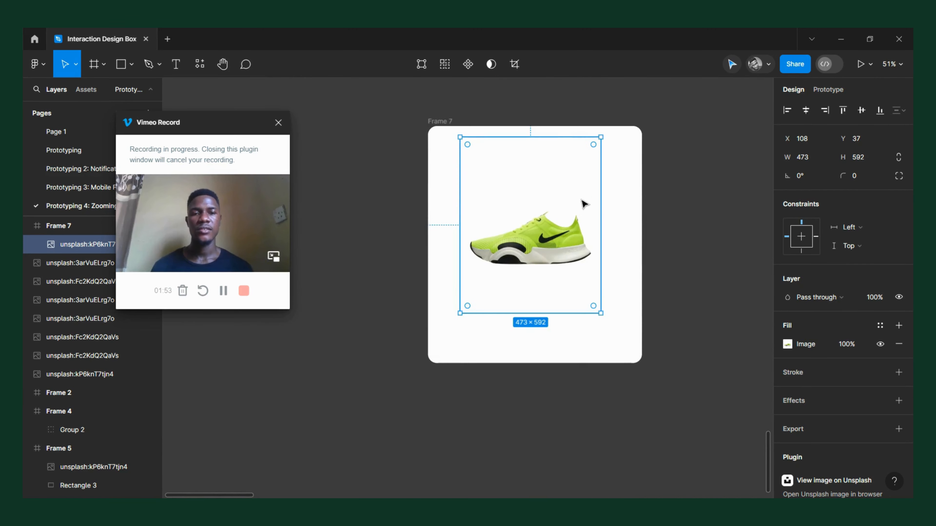
pyautogui.scroll(3, 585, 212)
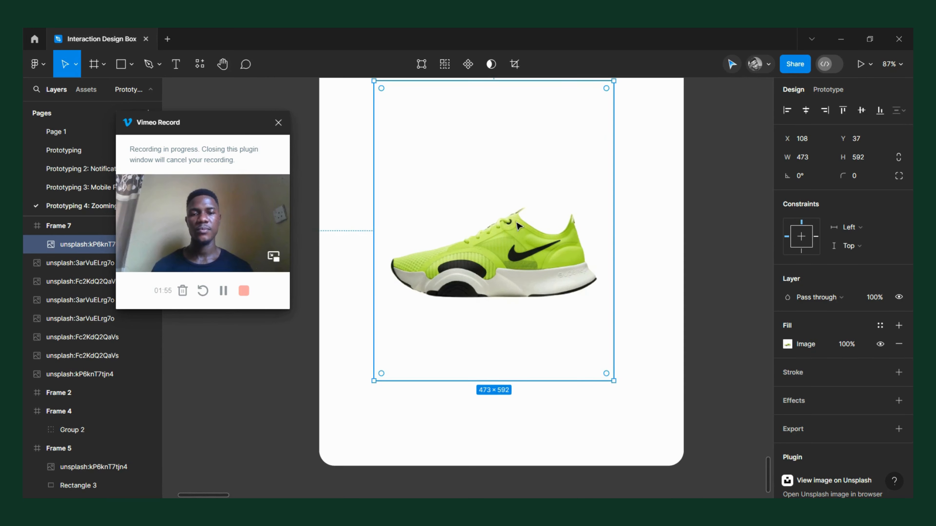
# - Reposition the enlarged shoe in Frame 7 so it is centred horizontally and sits slightly above the middle
pyautogui.moveTo(518, 225); pyautogui.dragTo(531, 226)
pyautogui.scroll(2, 527, 243)
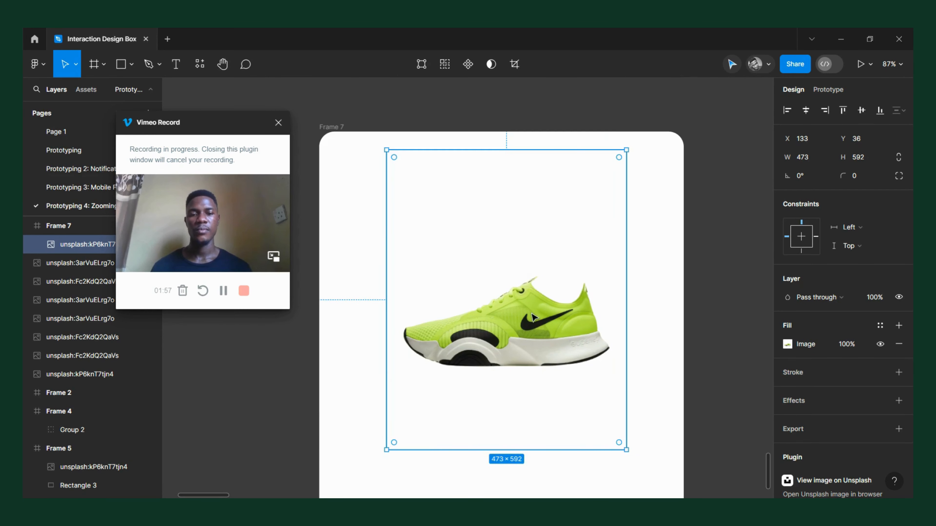
pyautogui.moveTo(535, 319); pyautogui.dragTo(525, 305)
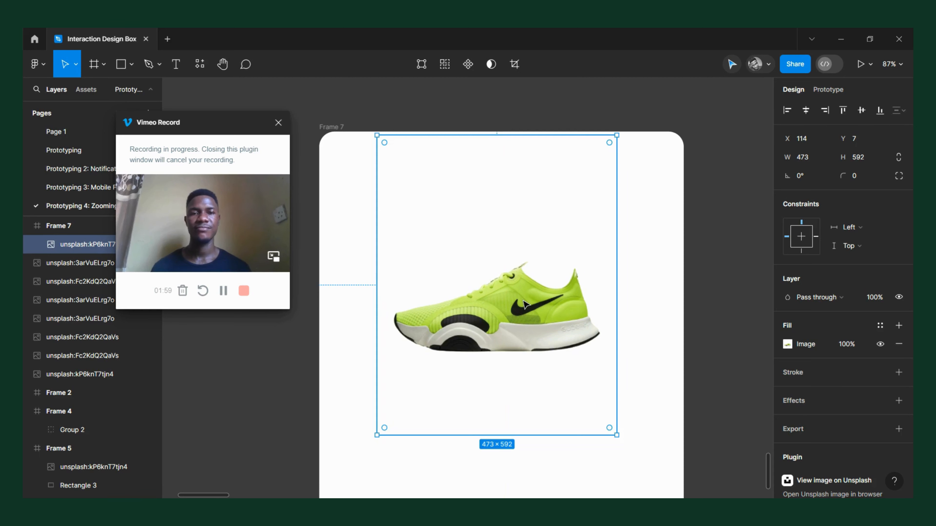
pyautogui.scroll(-2, 526, 305)
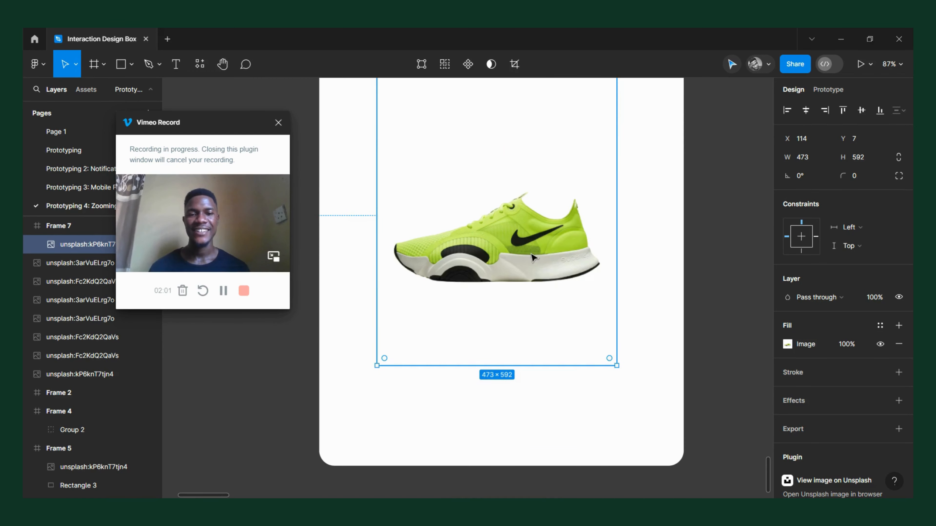
pyautogui.moveTo(532, 262); pyautogui.dragTo(536, 280)
pyautogui.scroll(-5, 536, 280)
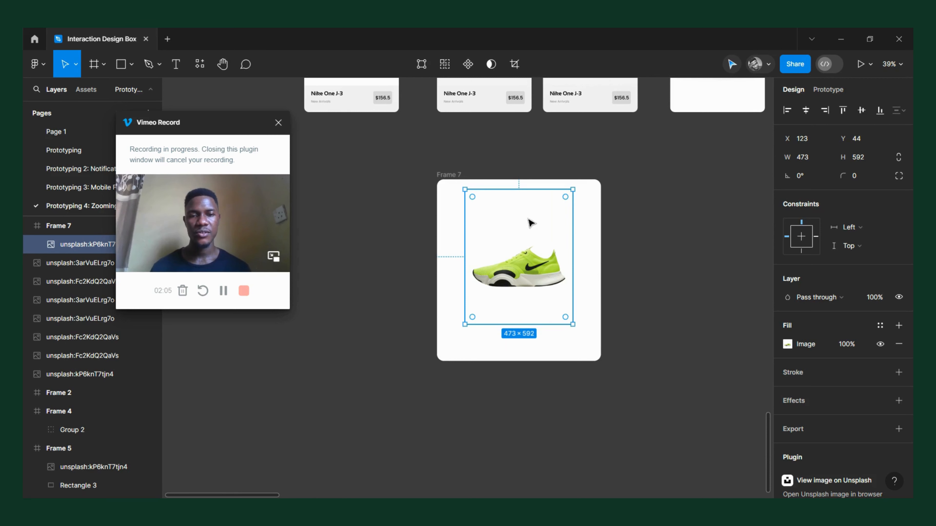
pyautogui.moveTo(522, 188); pyautogui.dragTo(523, 255)
pyautogui.scroll(3, 547, 269)
pyautogui.click(530, 332)
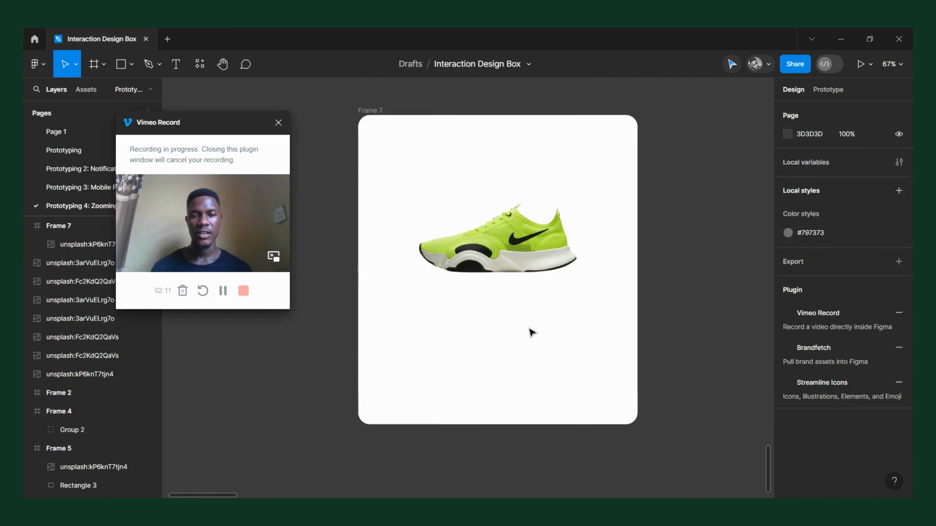
pyautogui.hscroll(-2, 530, 332)
pyautogui.moveTo(612, 246); pyautogui.dragTo(614, 246)
pyautogui.click(572, 312)
pyautogui.scroll(5, 590, 306)
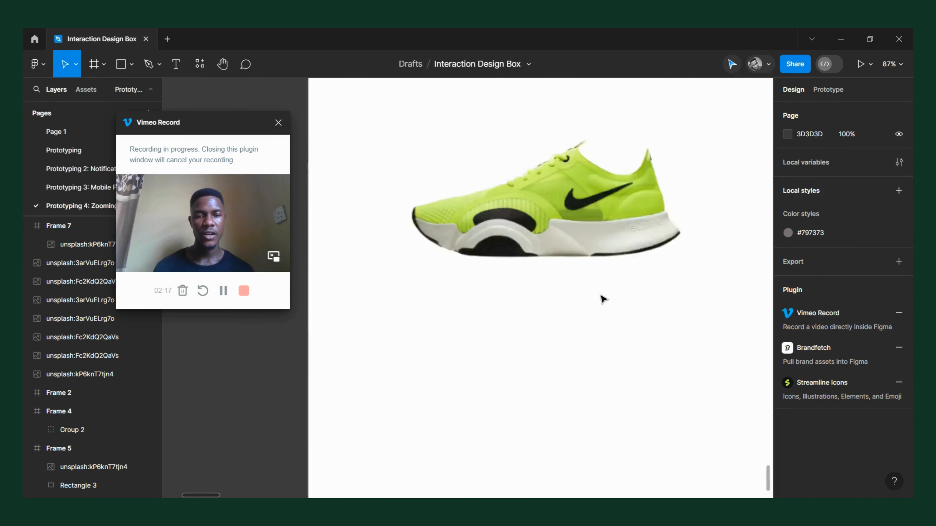
pyautogui.scroll(-2, 494, 268)
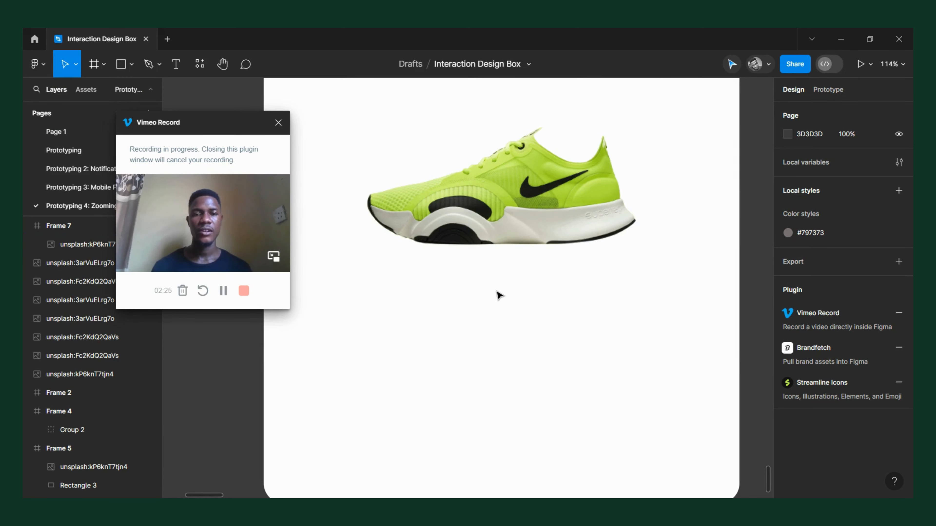
pyautogui.scroll(-4, 497, 293)
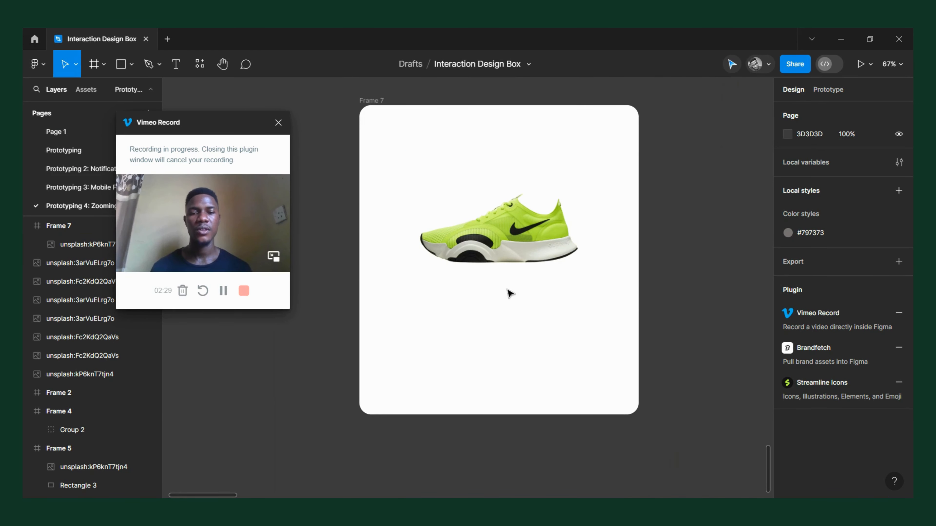
# - Draw a flat ellipse about 444 × 30 beneath the shoe in Frame 7 and place it at about X 152, Y 415
pyautogui.scroll(2, 507, 285)
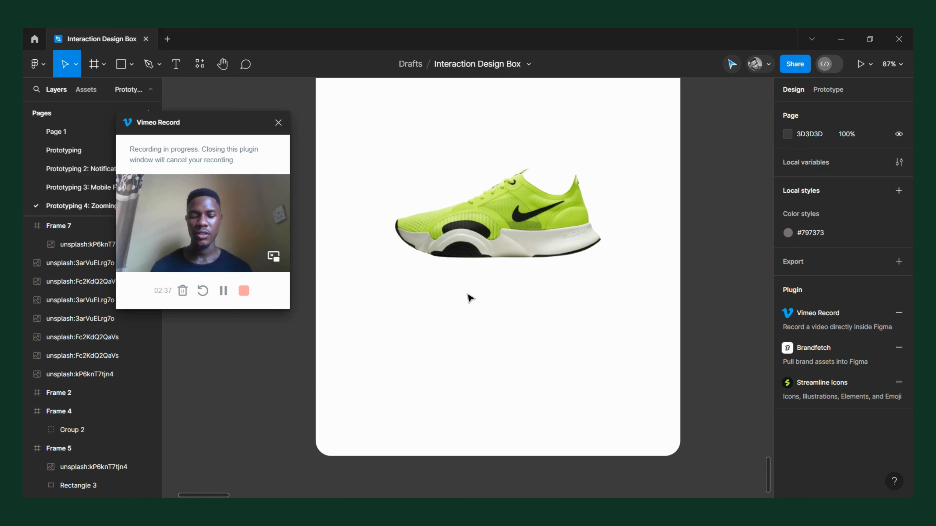
pyautogui.press('o')
pyautogui.moveTo(403, 283); pyautogui.dragTo(598, 279)
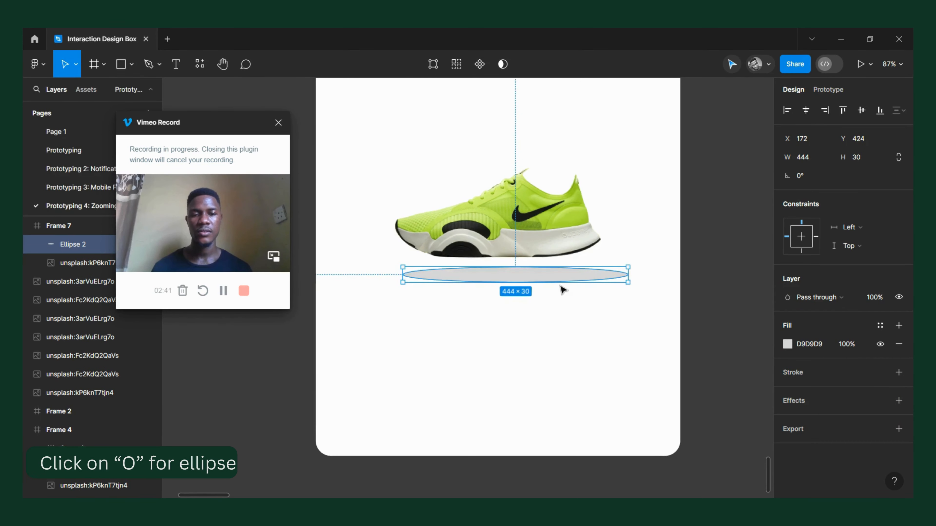
pyautogui.scroll(5, 522, 274)
pyautogui.moveTo(503, 278); pyautogui.dragTo(498, 274)
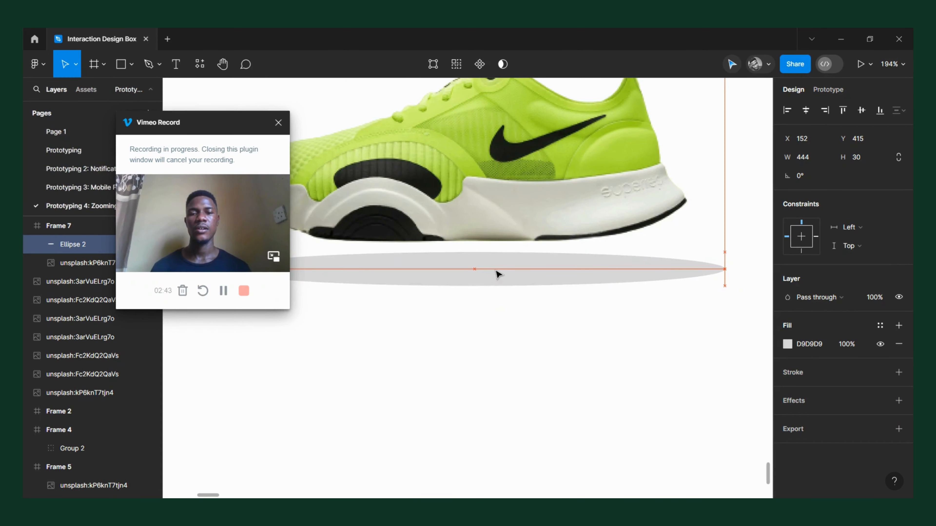
pyautogui.scroll(-5, 498, 275)
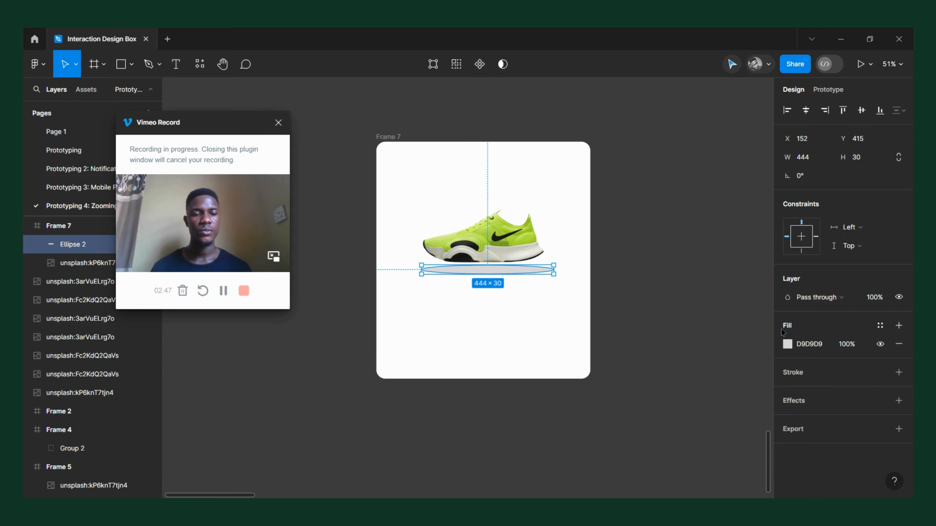
# - Fill the ellipse with a linear gradient from light grey to black at 20% opacity
pyautogui.click(787, 346)
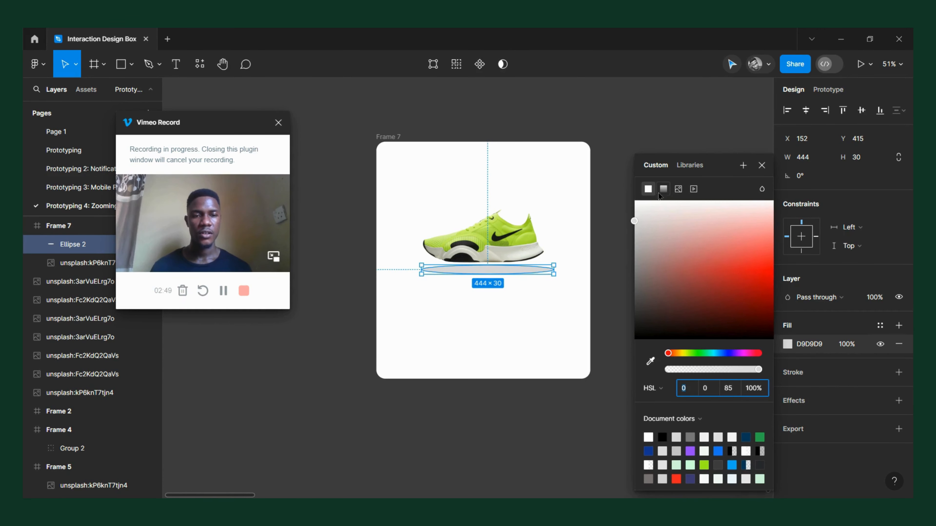
pyautogui.click(662, 190)
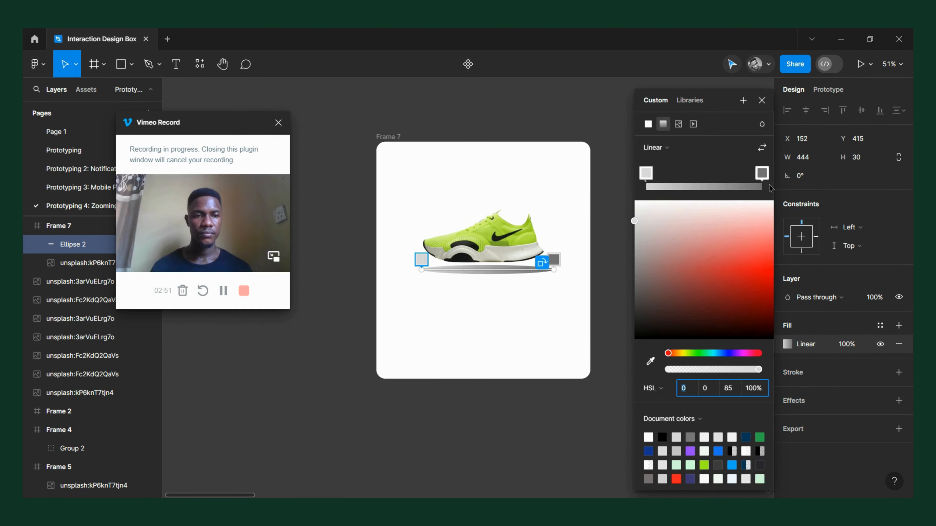
pyautogui.click(764, 173)
pyautogui.moveTo(654, 296); pyautogui.dragTo(635, 341)
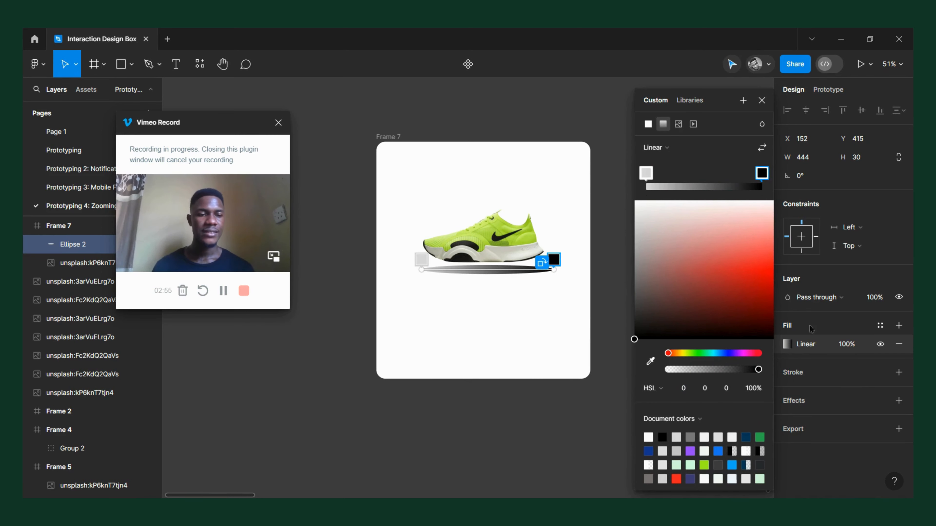
pyautogui.click(847, 345)
pyautogui.write('20')
pyautogui.press('Return')
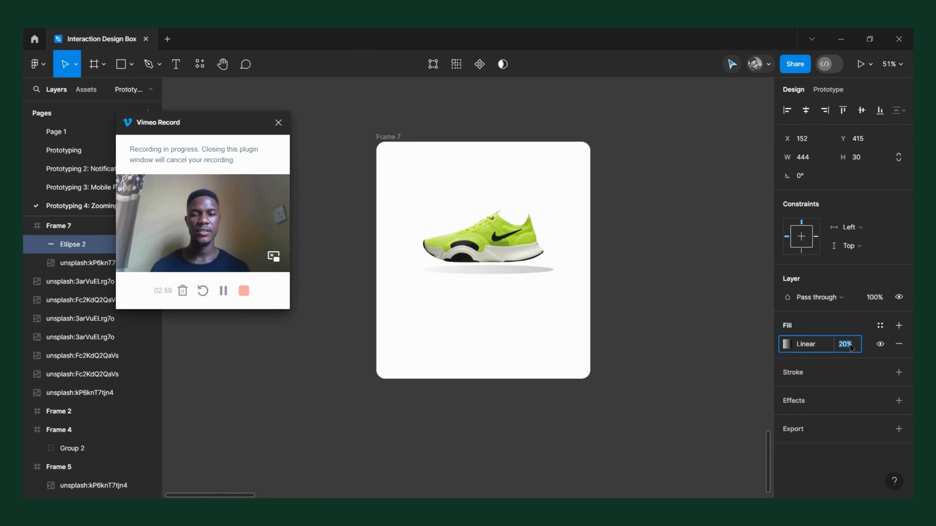
# - Add a layer blur effect of 14 to the ellipse so it forms a soft shadow
pyautogui.click(847, 395)
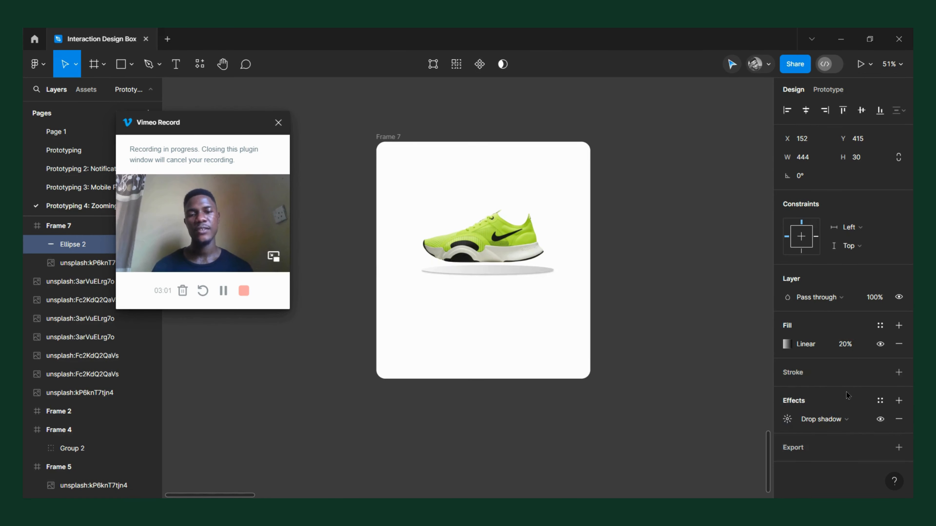
pyautogui.click(818, 419)
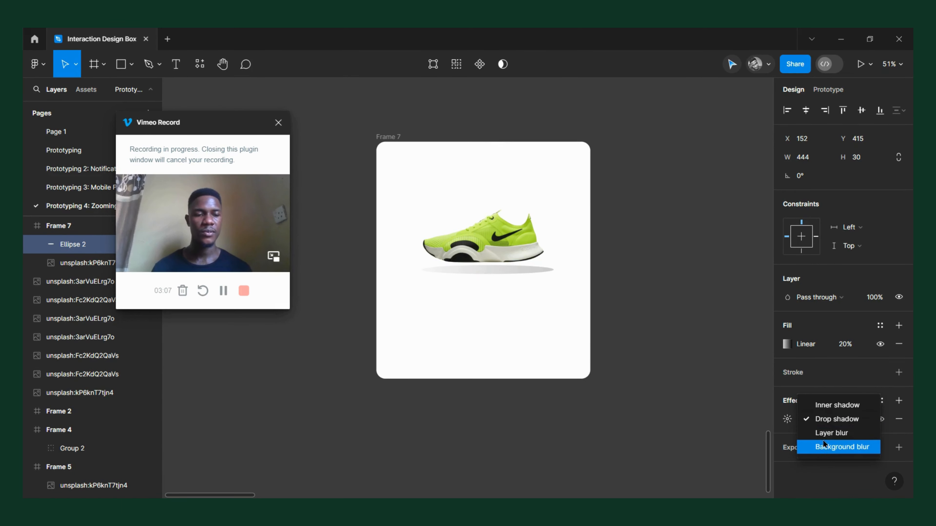
pyautogui.click(831, 433)
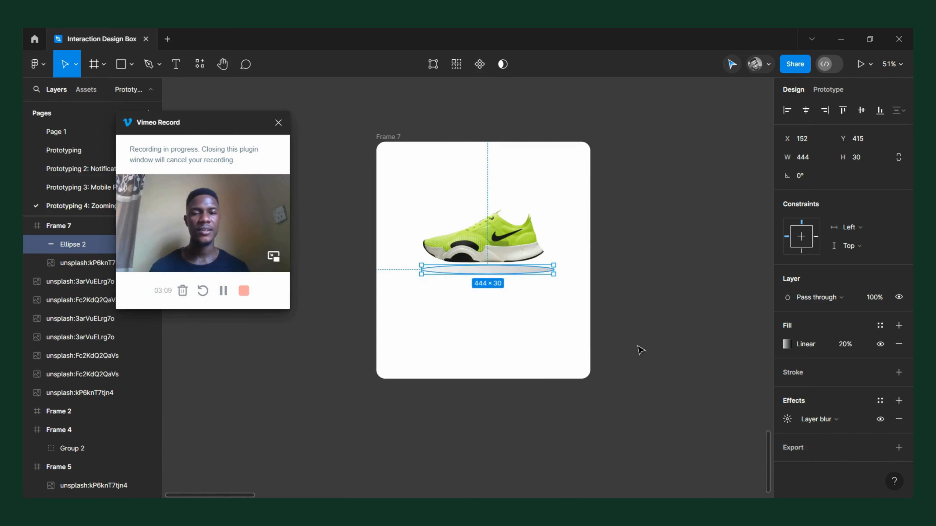
pyautogui.scroll(10, 522, 337)
pyautogui.scroll(-4, 491, 316)
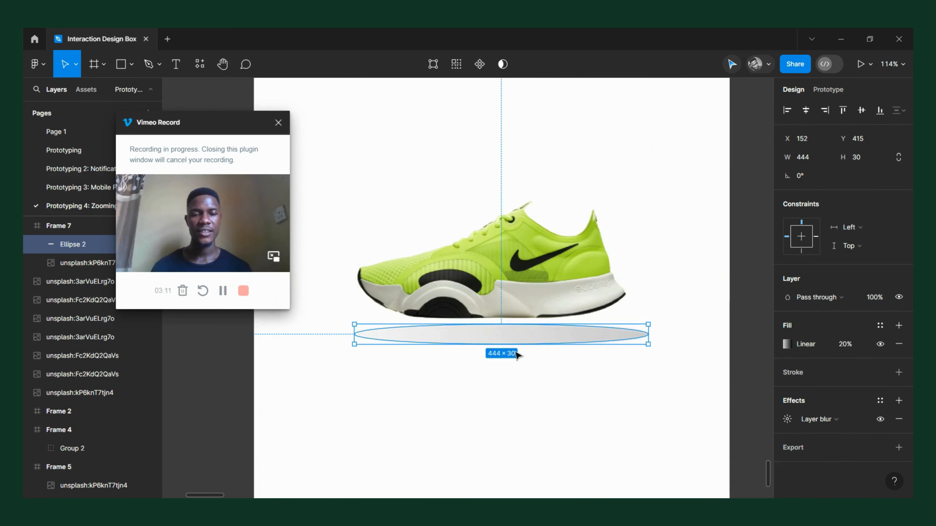
pyautogui.click(788, 420)
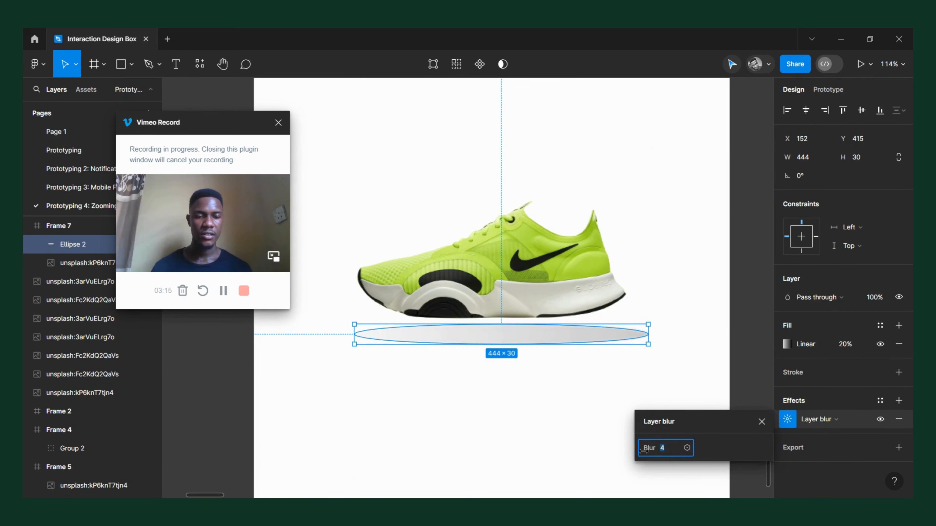
pyautogui.moveTo(643, 449); pyautogui.dragTo(759, 439)
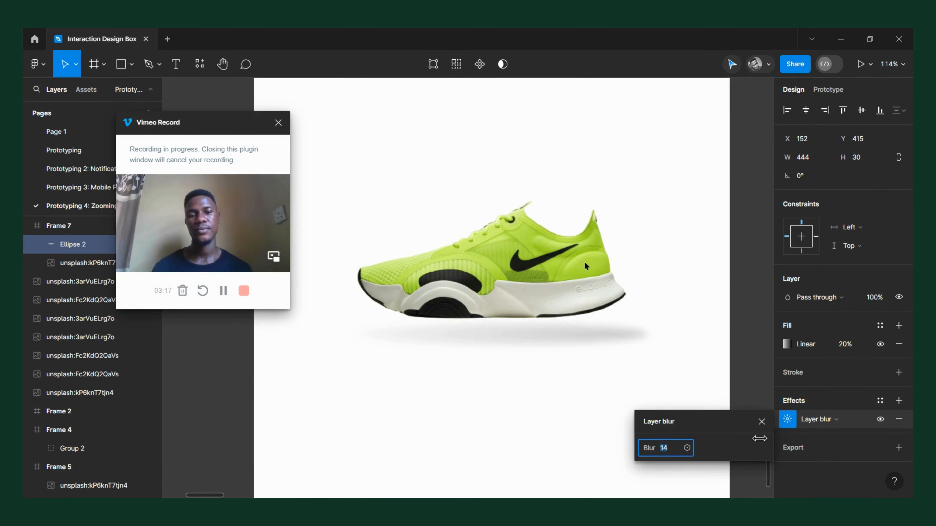
# - Shift the blurred shadow ellipse left to about X 129, keeping it at Y 415
pyautogui.click(535, 349)
pyautogui.moveTo(531, 337); pyautogui.dragTo(515, 339)
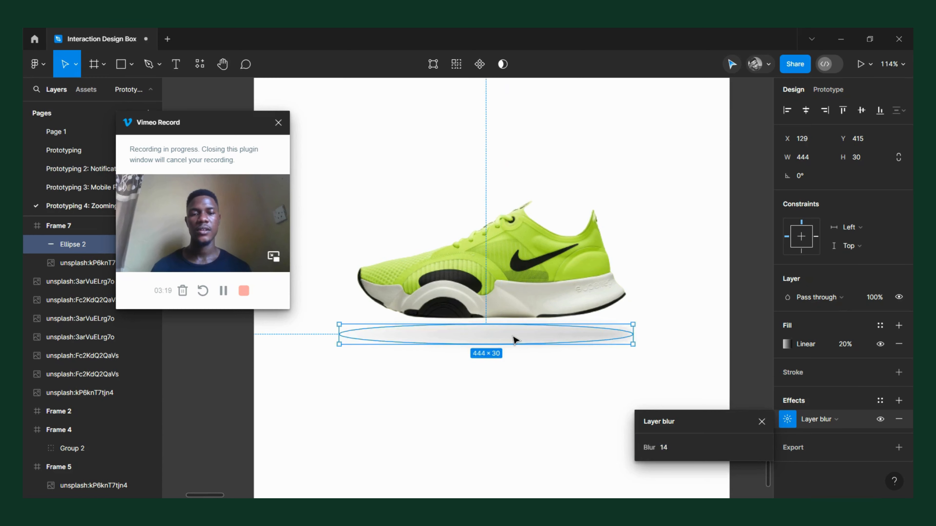
pyautogui.scroll(-5, 515, 339)
pyautogui.click(517, 386)
pyautogui.hscroll(3, 515, 384)
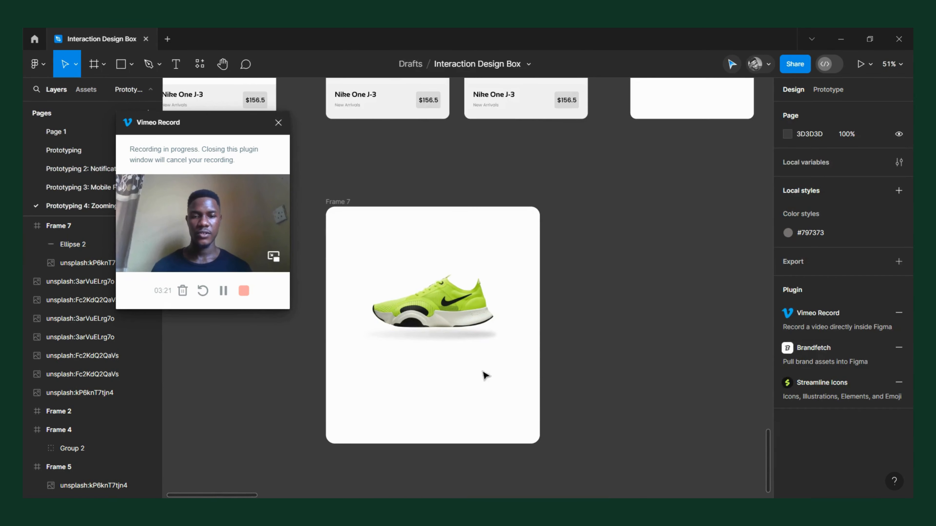
# - Narrow the shadow ellipse around its centre to about 386 wide and shift it right to about X 180 beneath the shoe
pyautogui.click(448, 335)
pyautogui.scroll(5, 432, 341)
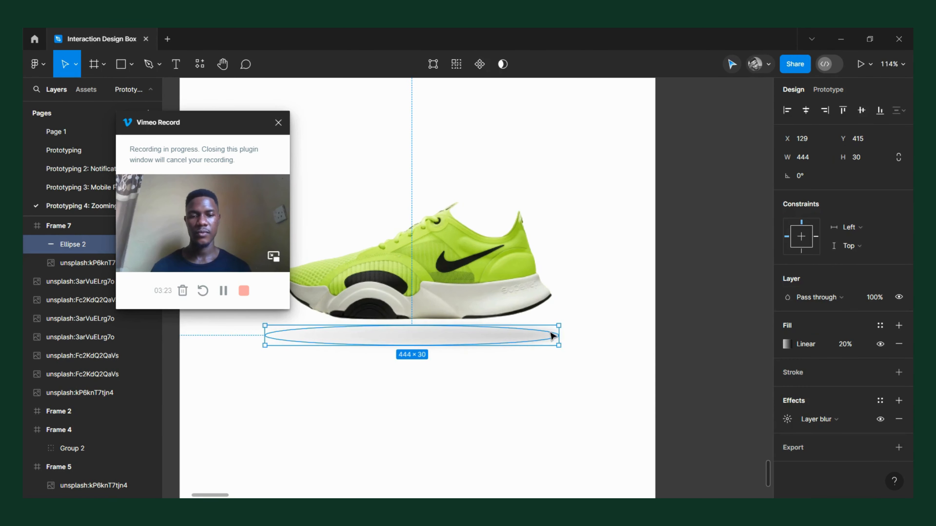
pyautogui.moveTo(557, 341); pyautogui.dragTo(540, 334)
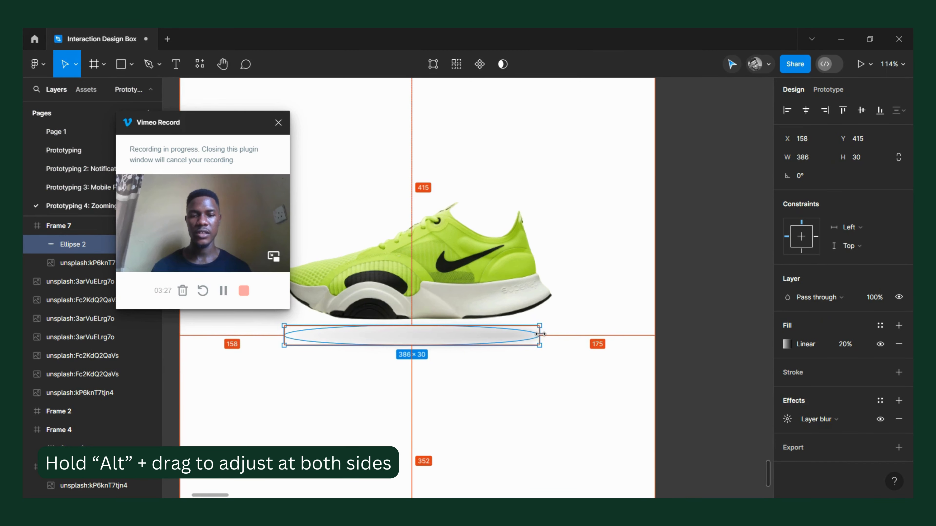
pyautogui.scroll(-3, 542, 334)
pyautogui.click(517, 359)
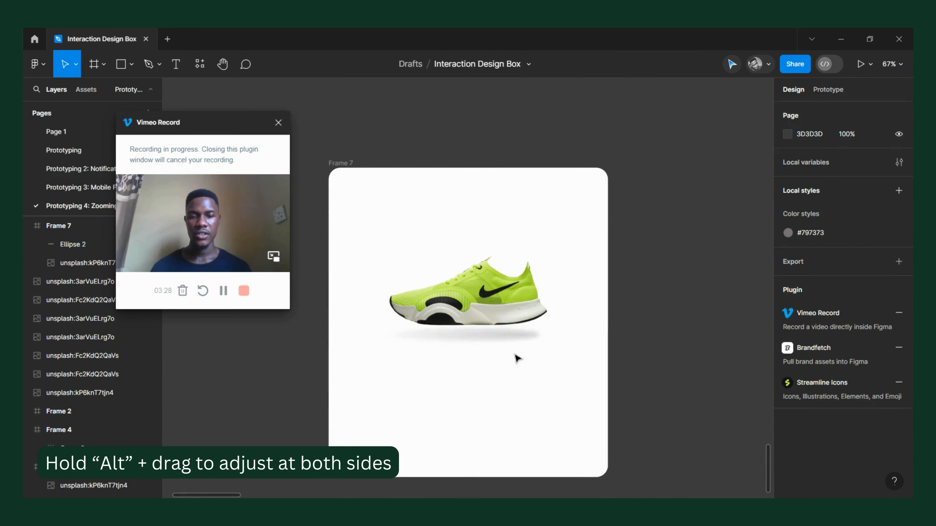
pyautogui.click(496, 338)
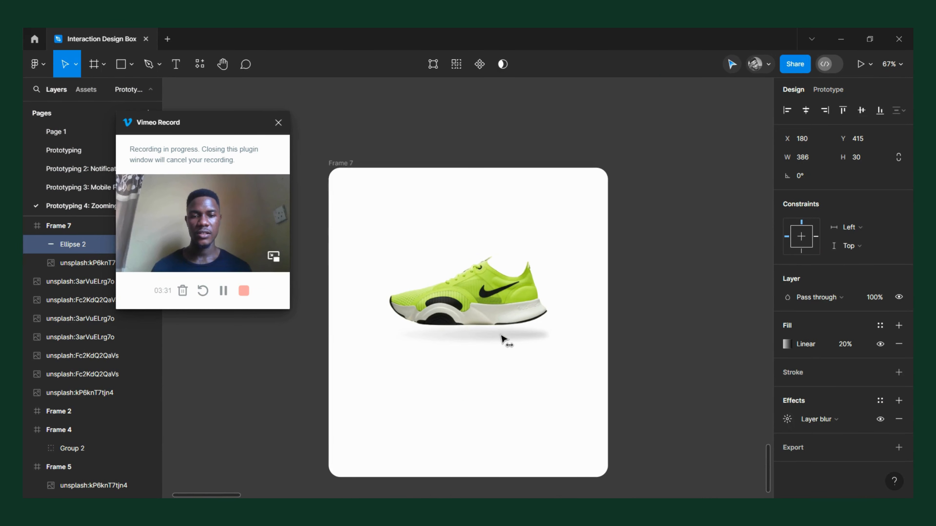
pyautogui.moveTo(498, 332); pyautogui.dragTo(501, 337)
pyautogui.scroll(-5, 502, 337)
pyautogui.click(423, 280)
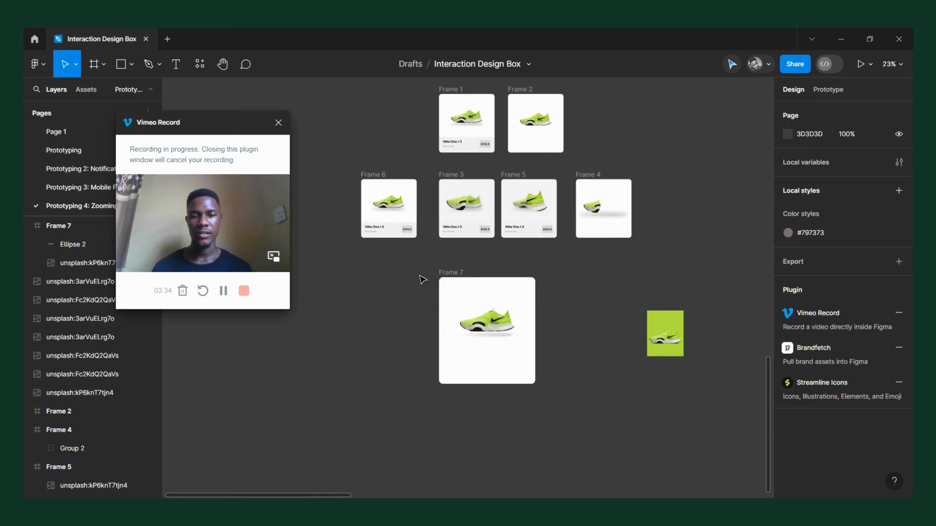
# - Duplicate Frame 7 to its right with a gap of about 152 and delete the shadow ellipse from the copy
pyautogui.click(441, 275)
pyautogui.keyDown('alt'); pyautogui.moveTo(505, 289); pyautogui.dragTo(622, 291); pyautogui.keyUp('alt')
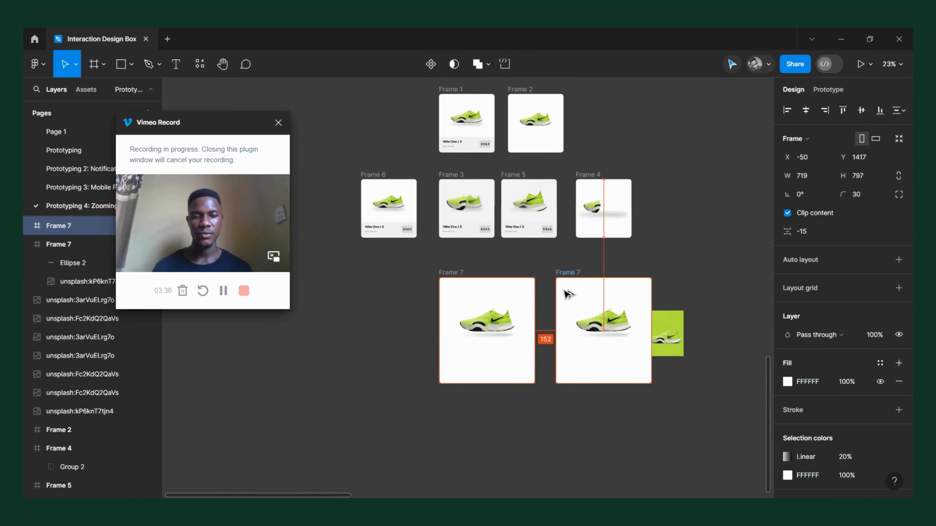
pyautogui.click(632, 348)
pyautogui.press('Delete')
pyautogui.scroll(5, 624, 347)
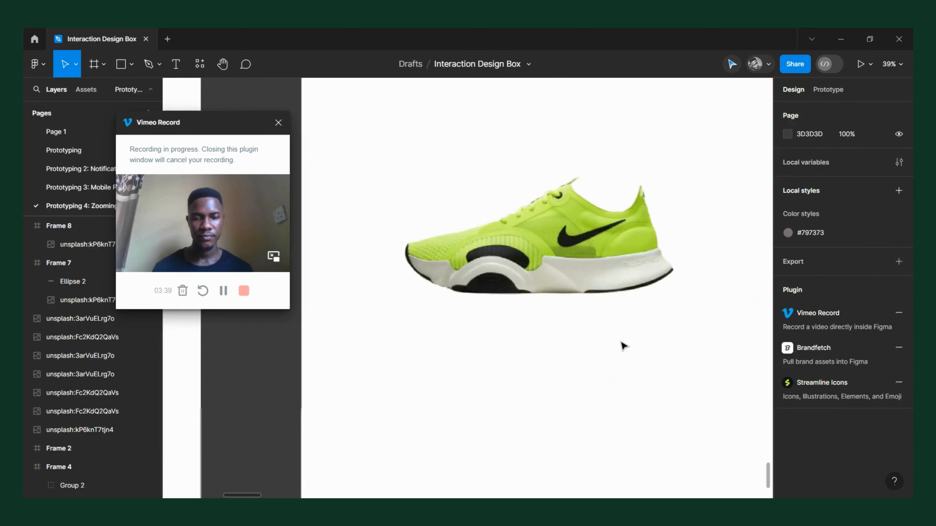
# - Move the original green-background shoe image clear of Frame 8, to about X 811, Y 1666
pyautogui.scroll(-3, 665, 347)
pyautogui.scroll(5, 591, 382)
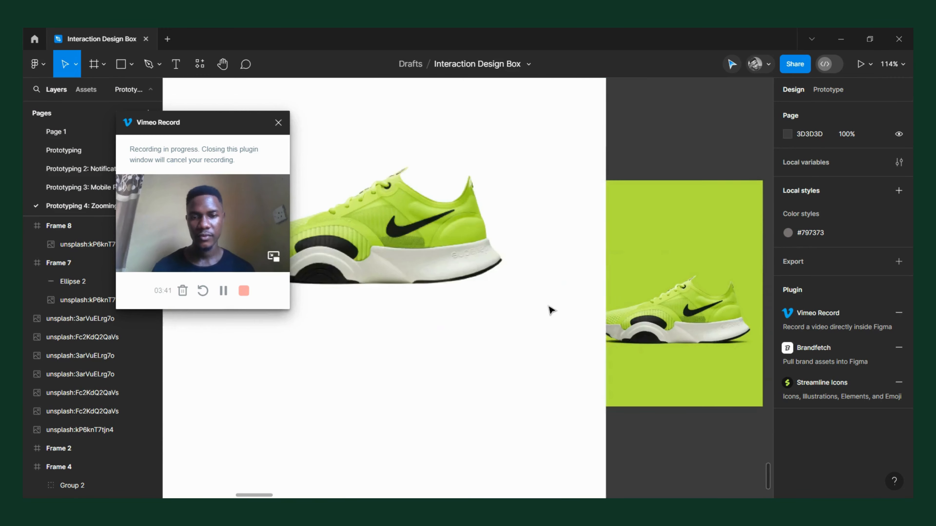
pyautogui.scroll(-2, 551, 310)
pyautogui.hscroll(-3, 549, 313)
pyautogui.moveTo(712, 293); pyautogui.dragTo(759, 300)
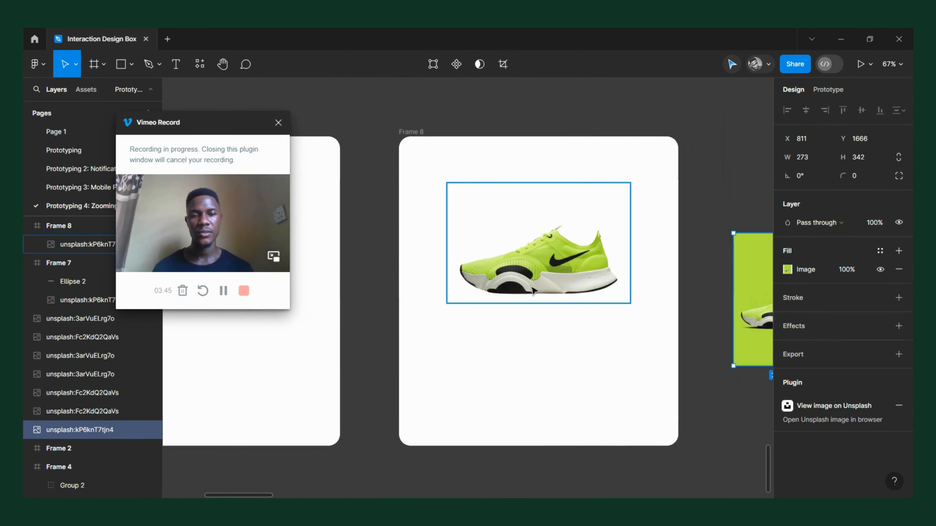
# - Draw a full-width rectangle about 719 × 156 along the bottom edge of Frame 7
pyautogui.hscroll(-10, 586, 334)
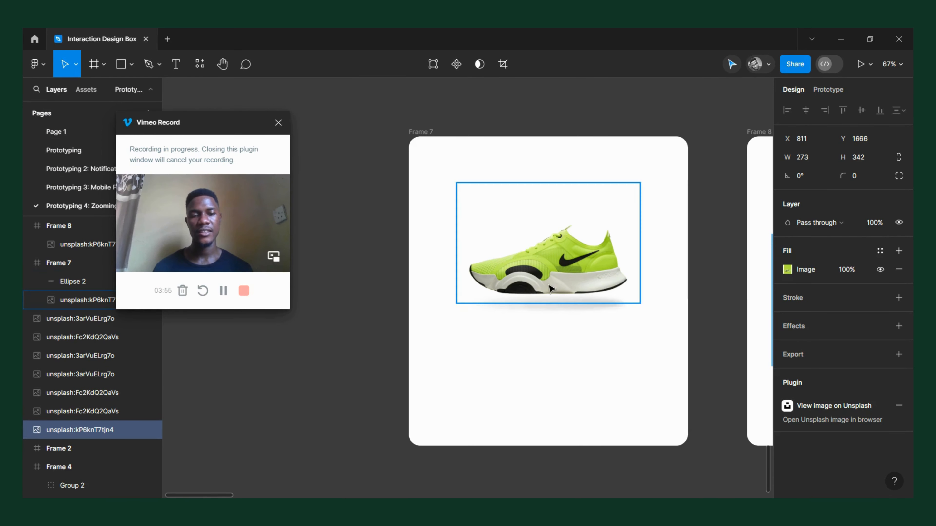
pyautogui.scroll(-5, 372, 272)
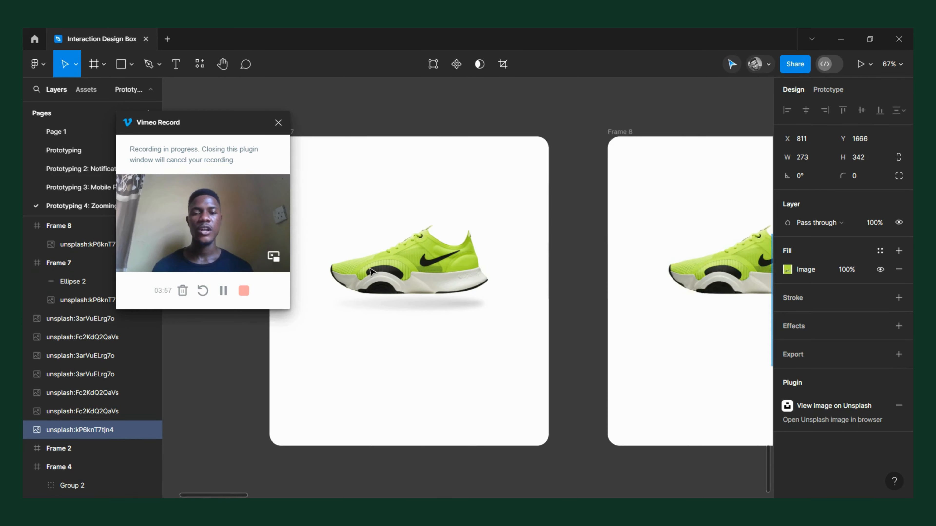
pyautogui.scroll(3, 415, 335)
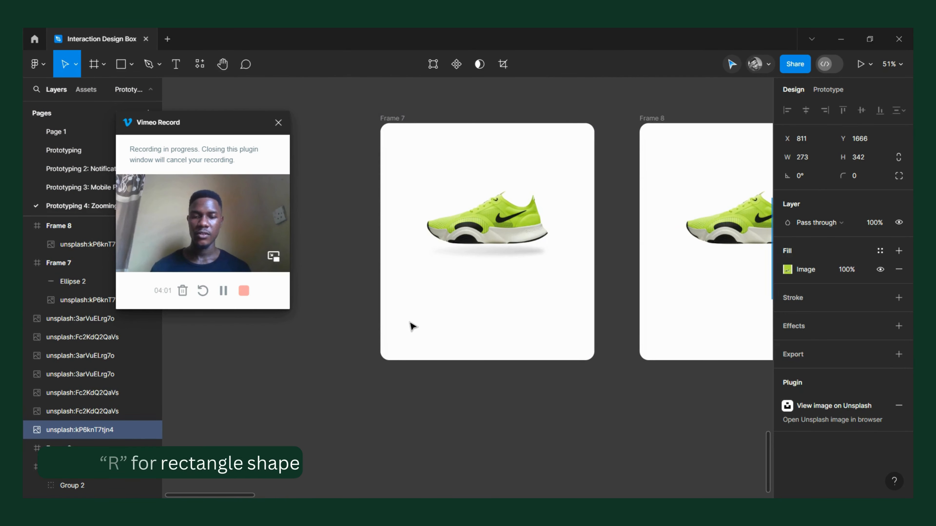
pyautogui.press('r')
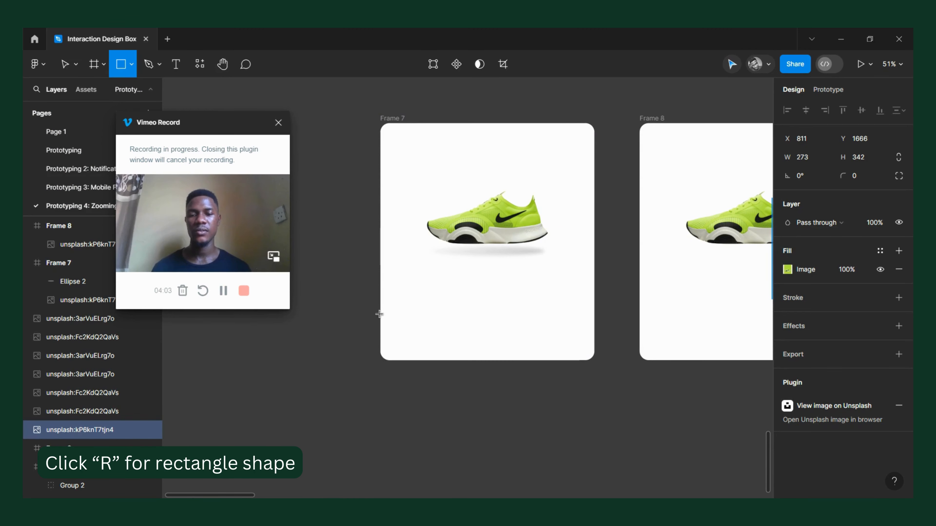
pyautogui.moveTo(381, 313); pyautogui.dragTo(594, 360)
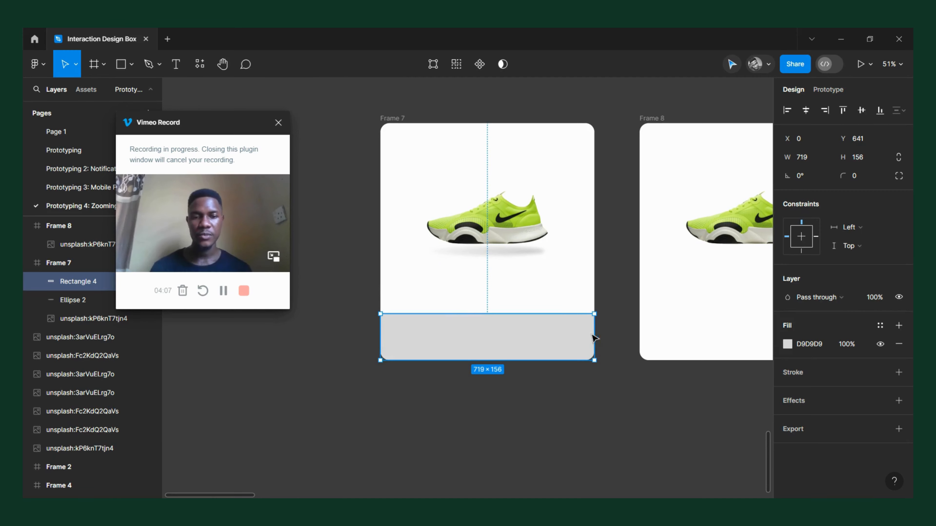
# - Extend the rectangle's top edge upward so it is about 189 high, starting at Y 608
pyautogui.scroll(4, 597, 354)
pyautogui.scroll(-5, 597, 359)
pyautogui.keyDown('ctrl'); pyautogui.scroll(3, 597, 247); pyautogui.keyUp('ctrl')
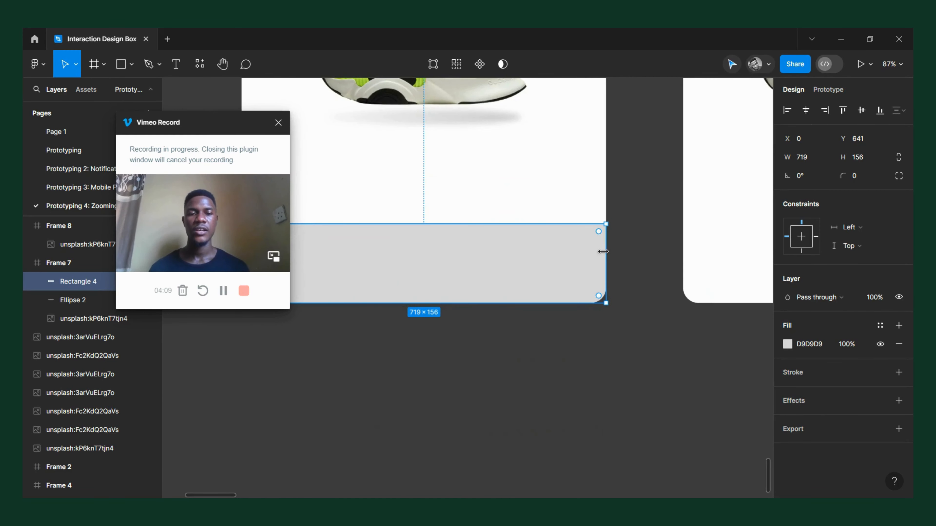
pyautogui.moveTo(603, 252); pyautogui.dragTo(606, 236)
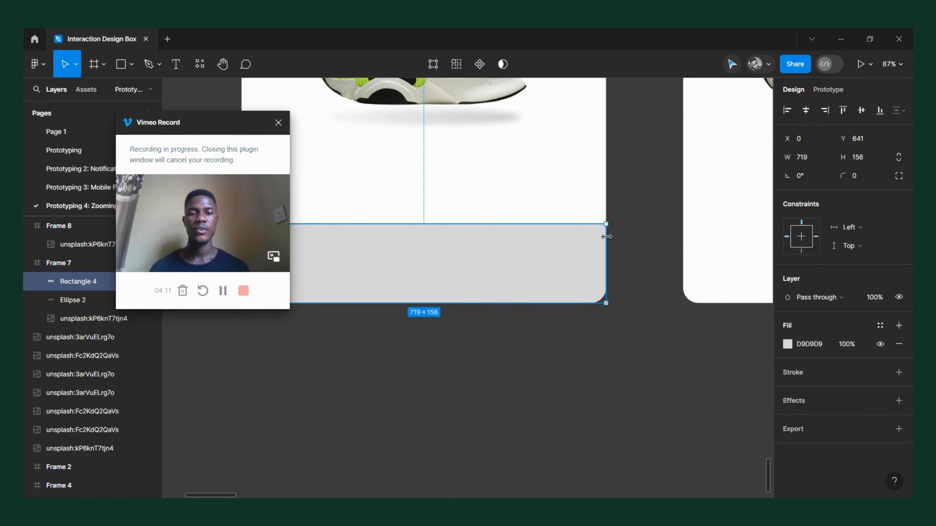
pyautogui.hscroll(-3, 601, 251)
pyautogui.moveTo(551, 291); pyautogui.dragTo(560, 301)
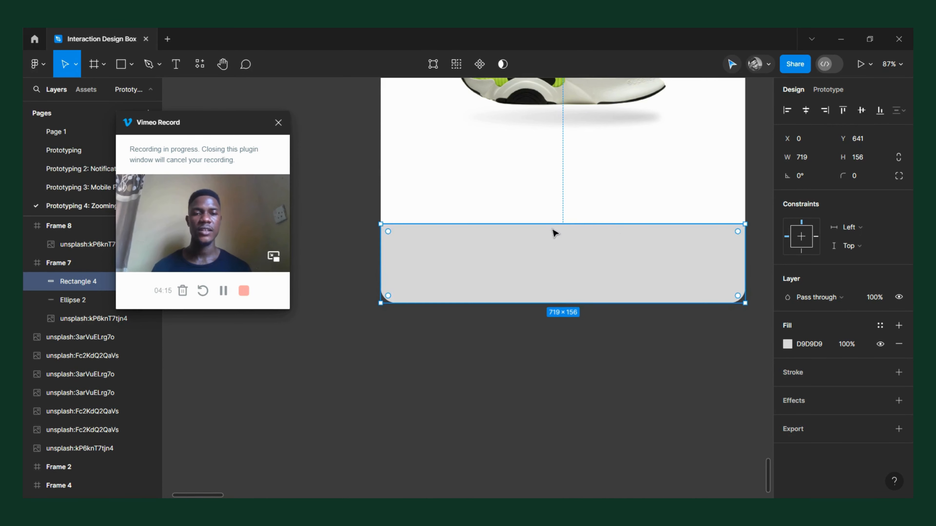
pyautogui.moveTo(549, 223); pyautogui.dragTo(543, 207)
# - Lighten the fill of the rectangle at the bottom of Frame 7 to EDEDED
pyautogui.scroll(-3, 543, 234)
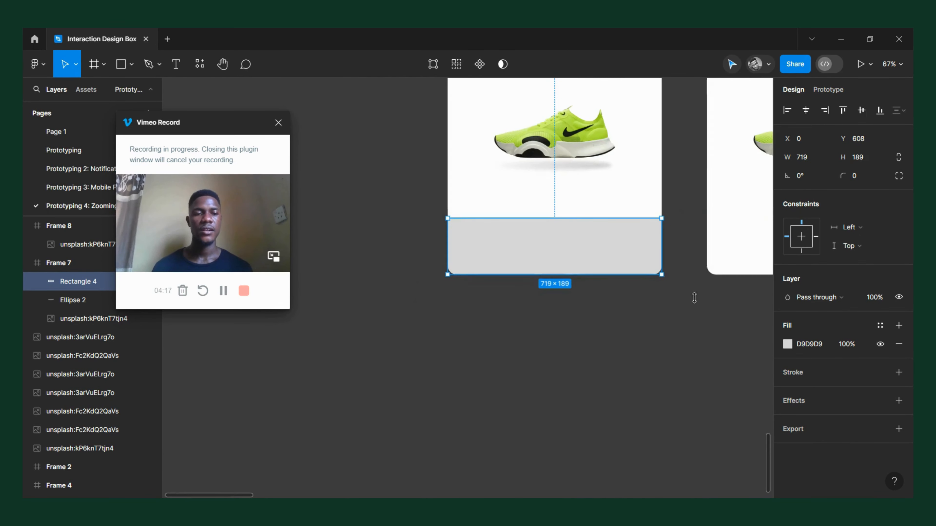
pyautogui.click(787, 344)
pyautogui.moveTo(639, 267); pyautogui.dragTo(597, 214)
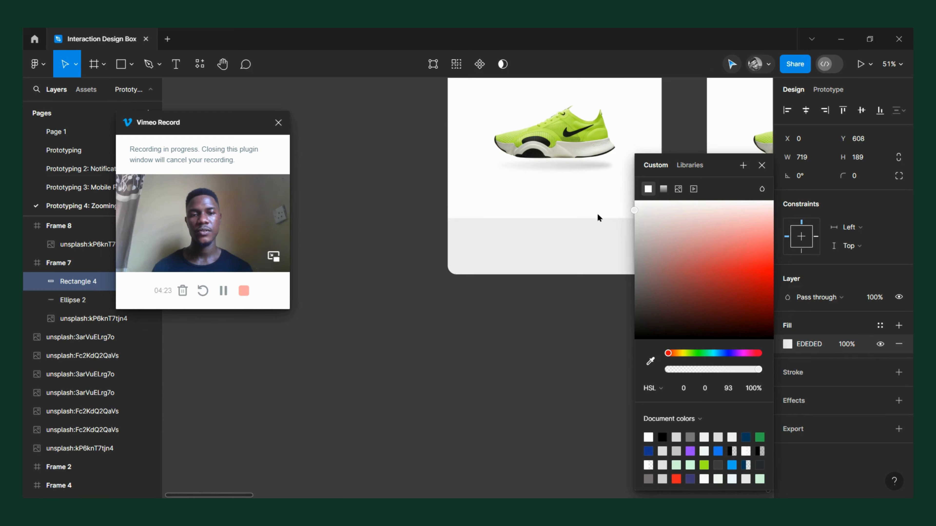
pyautogui.click(407, 249)
pyautogui.hscroll(-5, 406, 245)
pyautogui.scroll(3, 405, 245)
pyautogui.hscroll(-3, 406, 245)
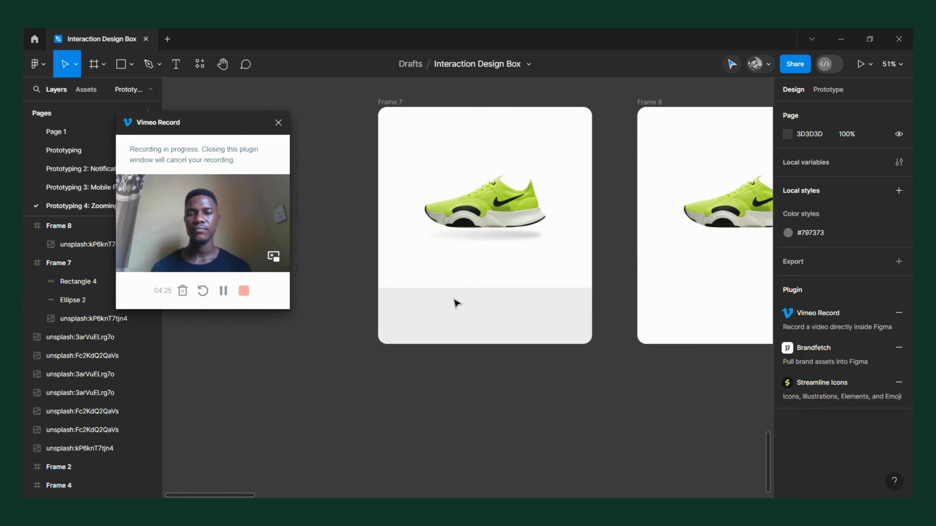
pyautogui.click(493, 299)
pyautogui.scroll(3, 397, 331)
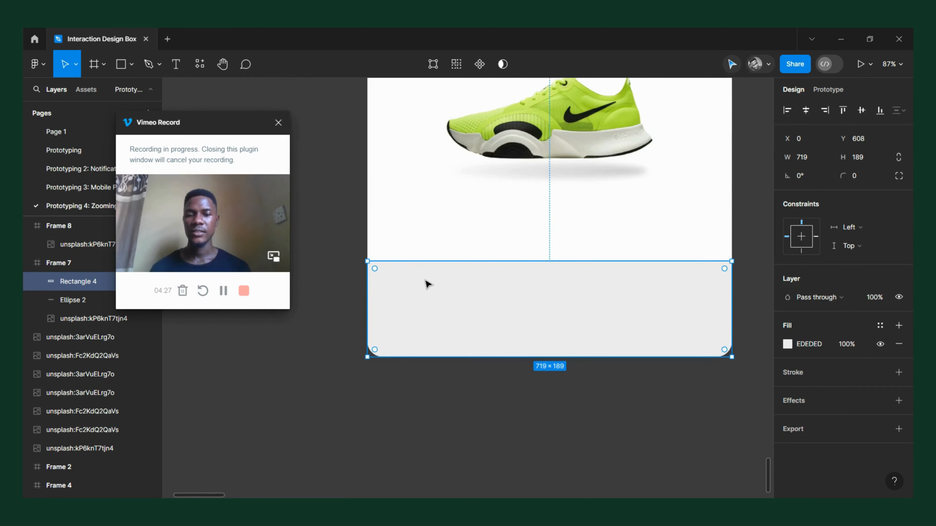
pyautogui.press('t')
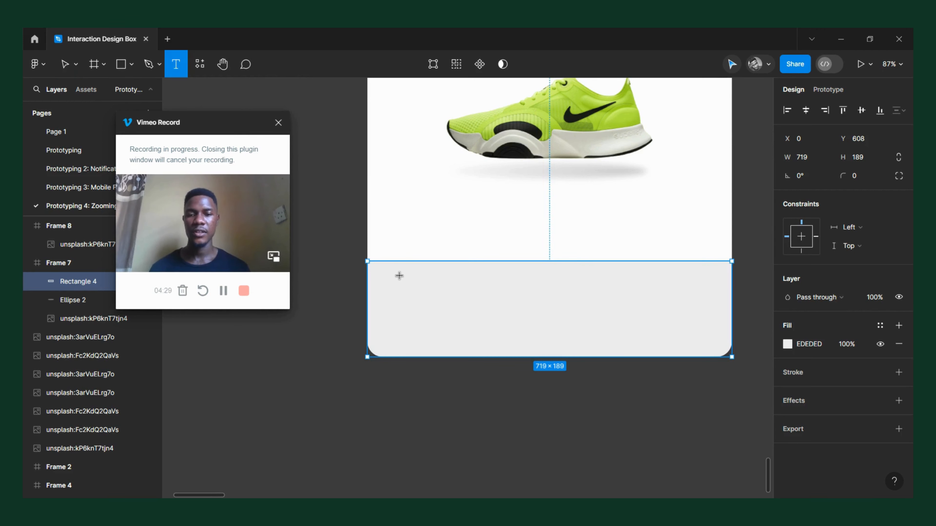
pyautogui.click(399, 276)
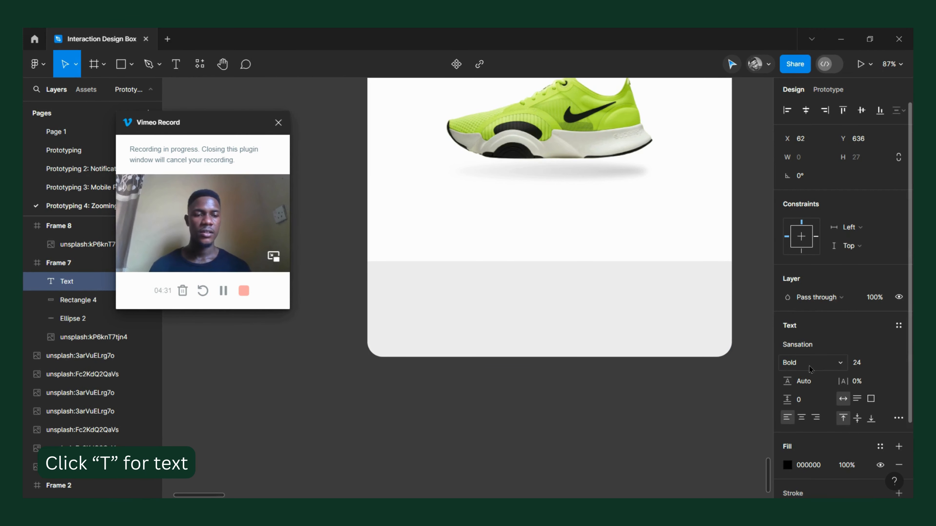
# - Inspect the font settings of the "Nike One J-3" title in Frame 6 as a reference for the new card
pyautogui.scroll(-5, 492, 315)
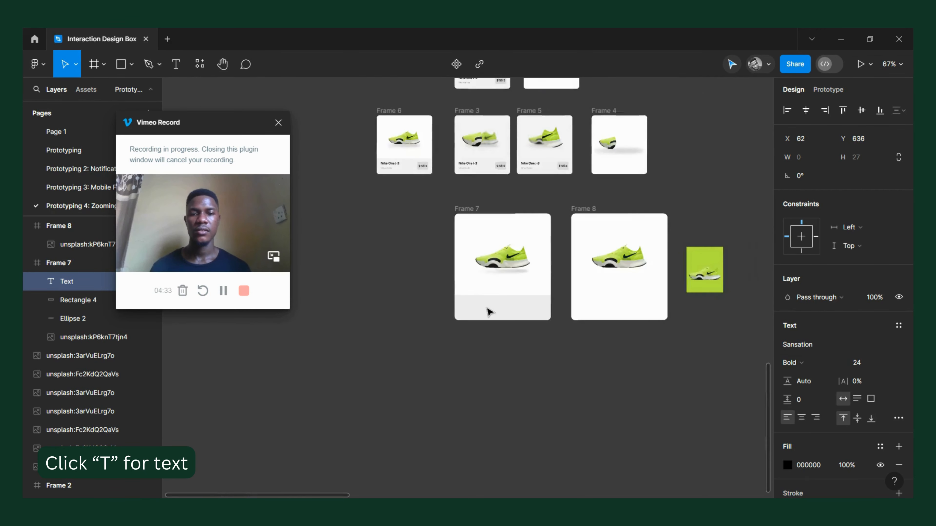
pyautogui.scroll(10, 382, 268)
pyautogui.click(451, 289)
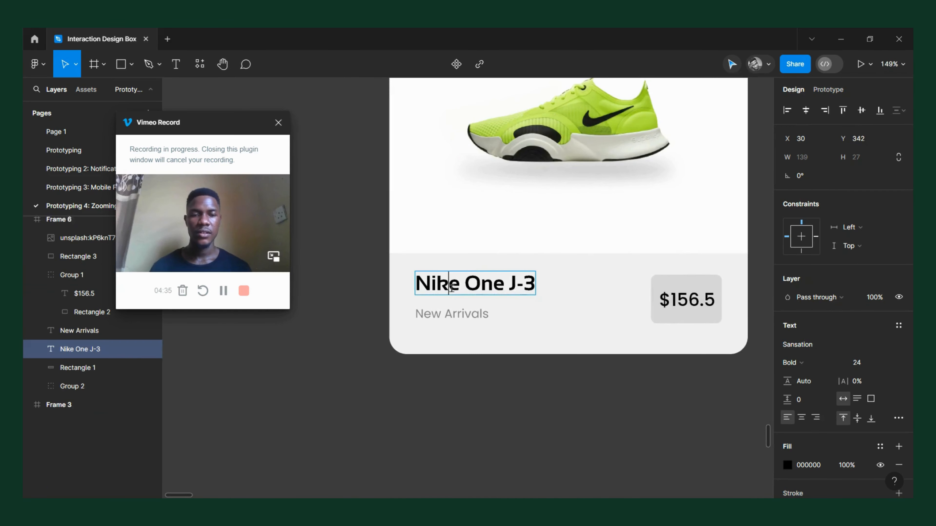
pyautogui.scroll(-8, 451, 289)
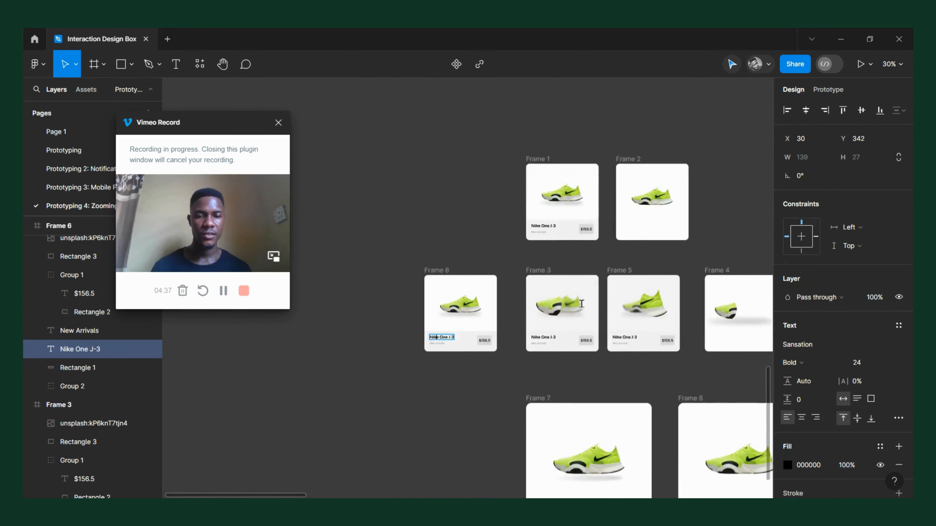
pyautogui.scroll(-3, 524, 369)
pyautogui.scroll(5, 534, 312)
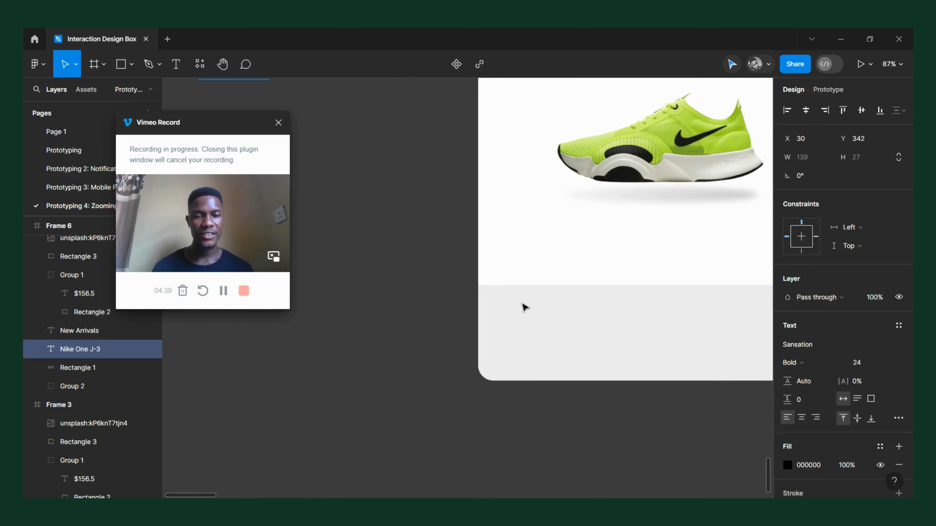
pyautogui.write('t')
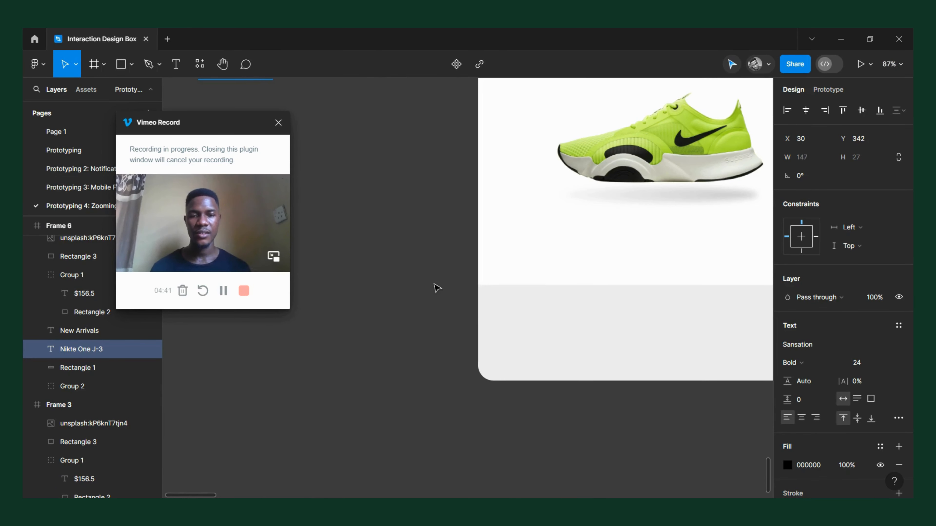
pyautogui.press('Escape')
# - Add the text "Sansation" to Frame 7's details panel at about X 53, Y 645, and check its typeface in the font list
pyautogui.press('t')
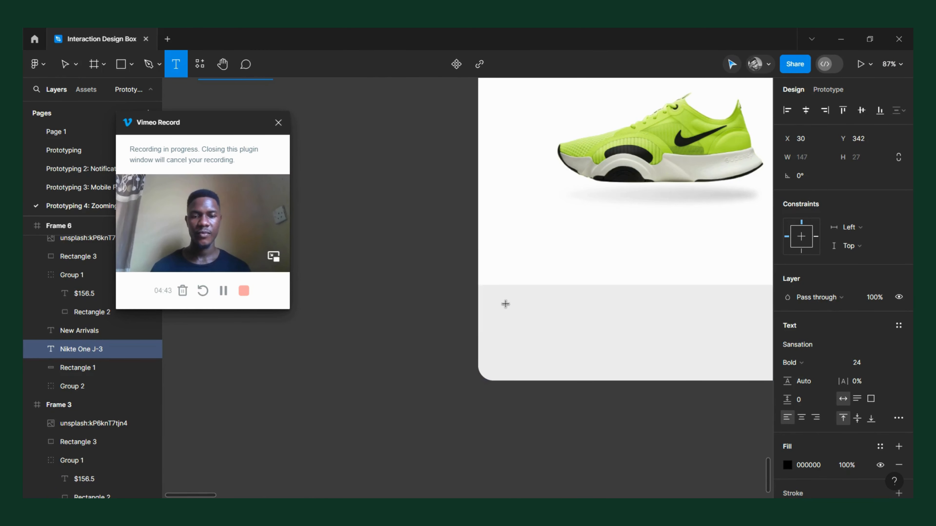
pyautogui.click(505, 304)
pyautogui.write('Sans')
pyautogui.write('a')
pyautogui.press('BackSpace')
pyautogui.write('nsation')
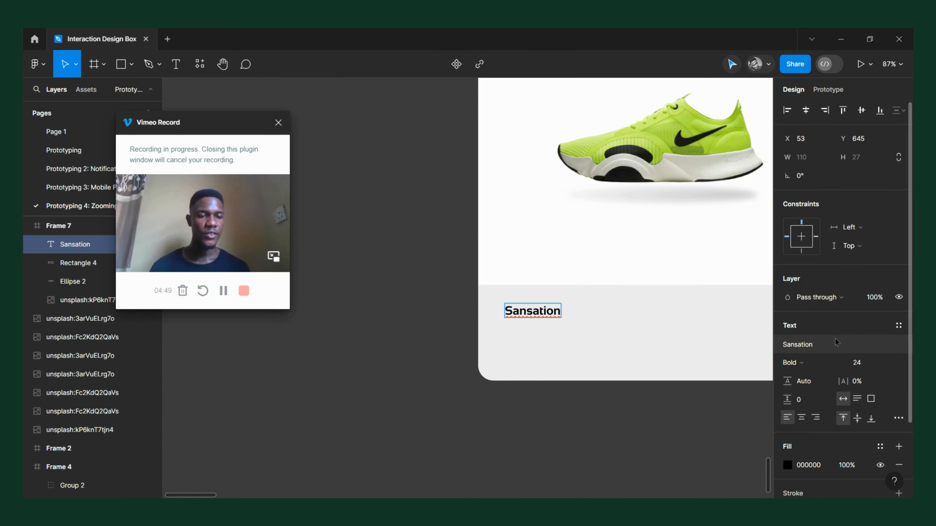
pyautogui.press('Escape')
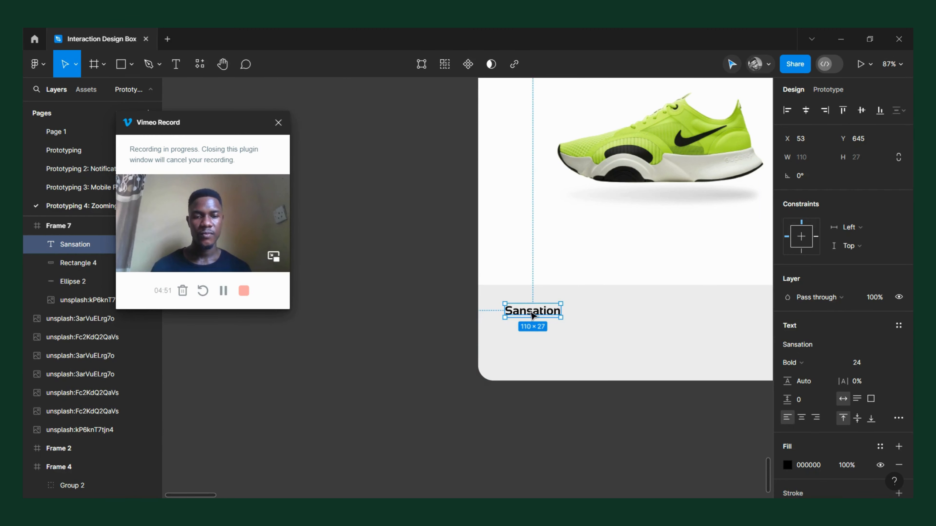
pyautogui.click(822, 342)
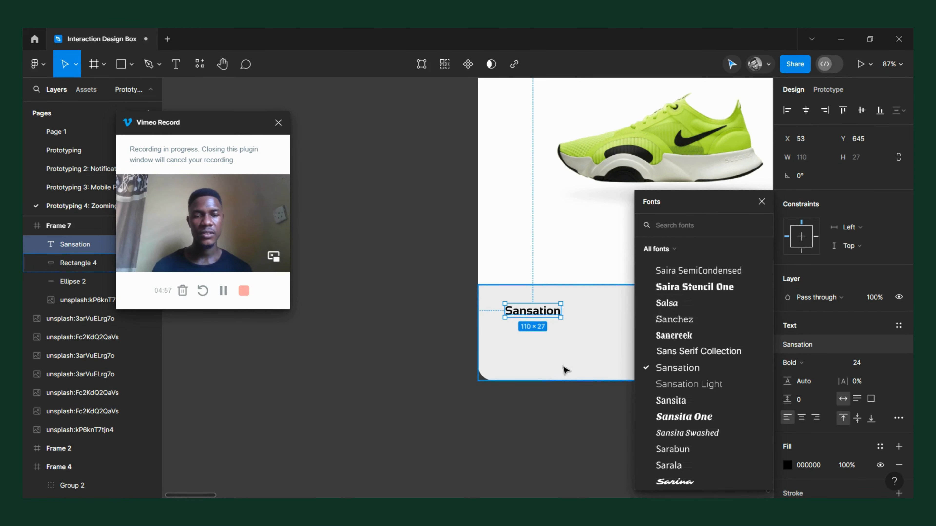
pyautogui.click(538, 367)
# - Replace the "Sansation" text in Frame 7's details panel with "Air foce One Y-3"
pyautogui.hscroll(3, 479, 341)
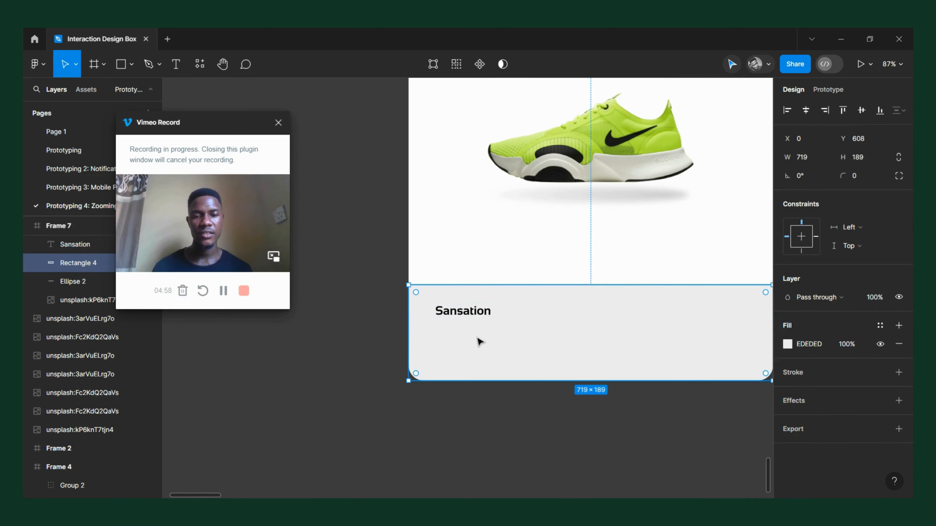
pyautogui.doubleClick(470, 312)
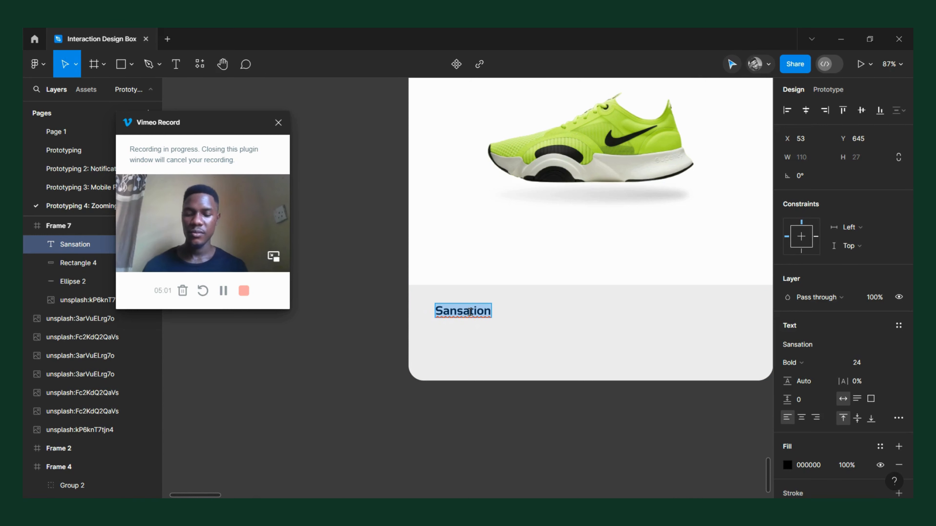
pyautogui.write('Airfoce One Y-3')
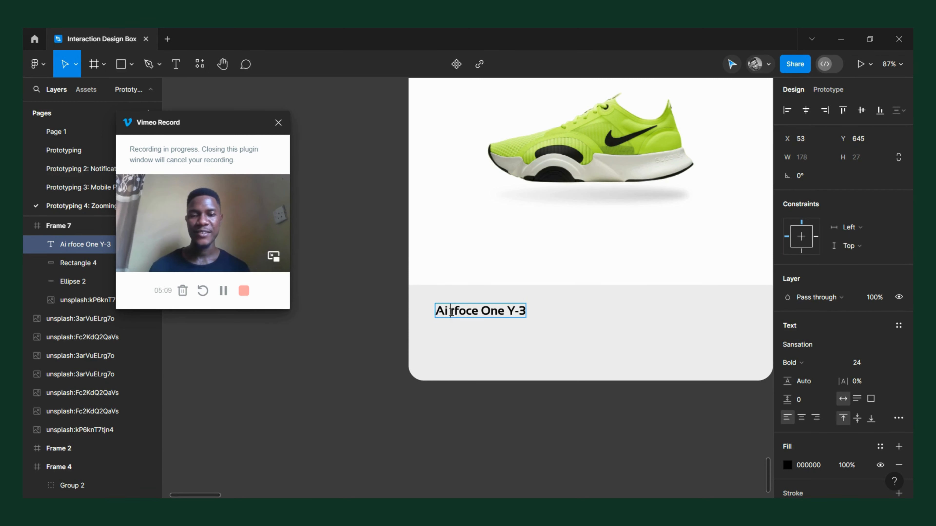
pyautogui.press('BackSpace')
pyautogui.press('Right')
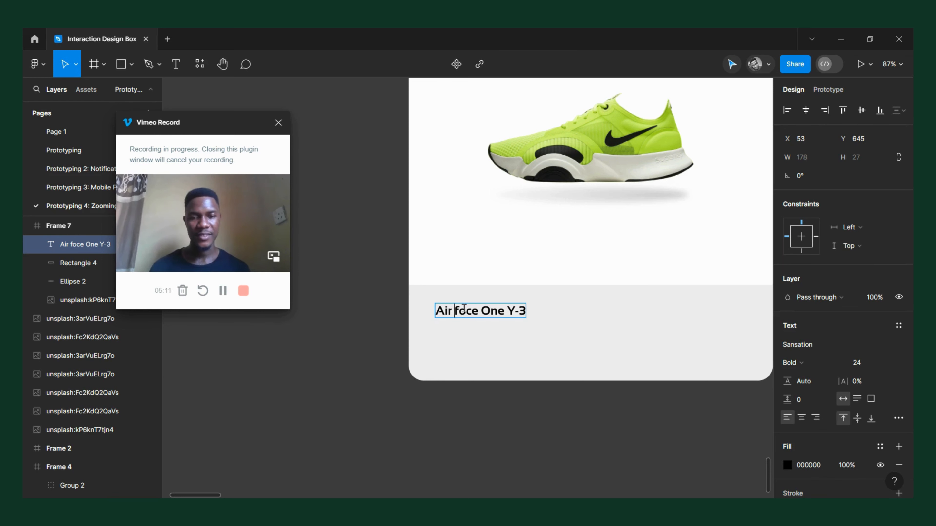
pyautogui.press('Escape')
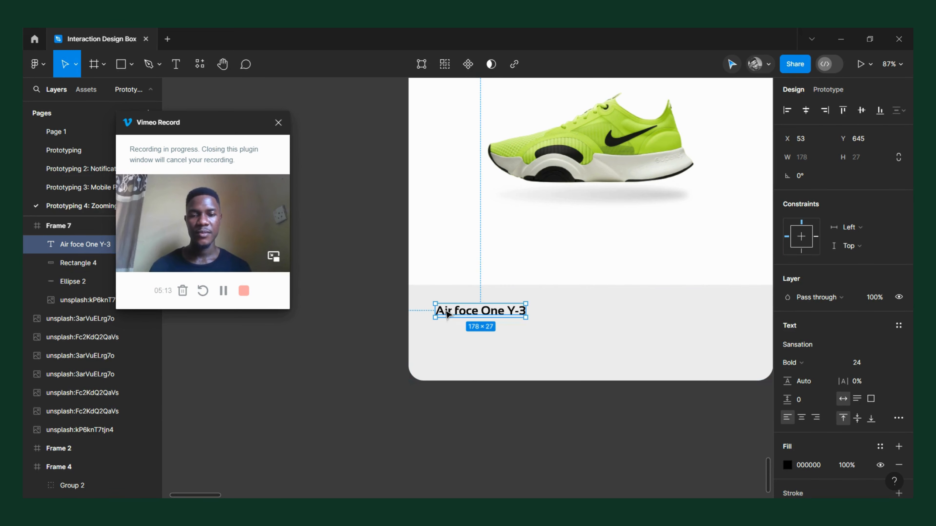
# - Set the font size of the "Air foce One Y-3" title to 44
pyautogui.click(858, 364)
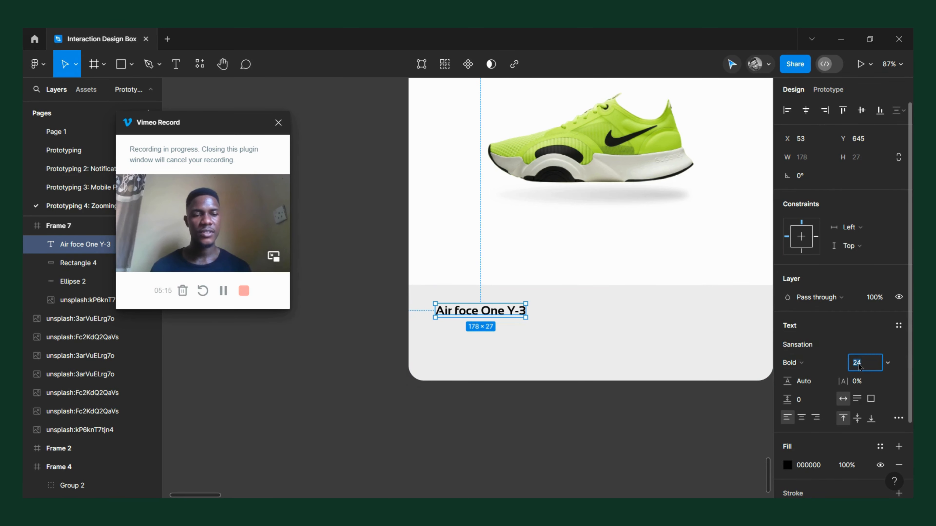
pyautogui.write('44')
pyautogui.press('Return')
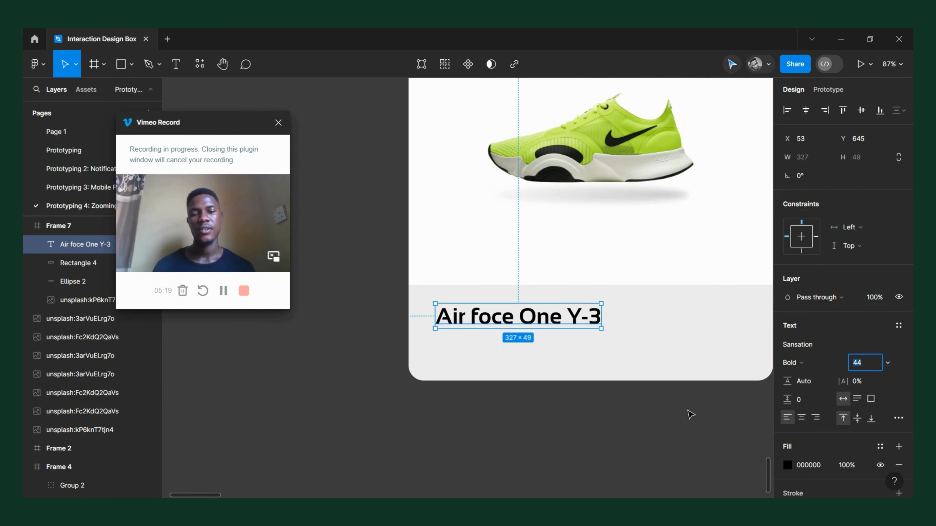
# - Duplicate the title just below itself at about X 50, Y 710, and change the copy's text to "New arrivals"
pyautogui.moveTo(551, 327); pyautogui.dragTo(549, 352)
pyautogui.press('alt')
pyautogui.press('Return')
pyautogui.write('New ')
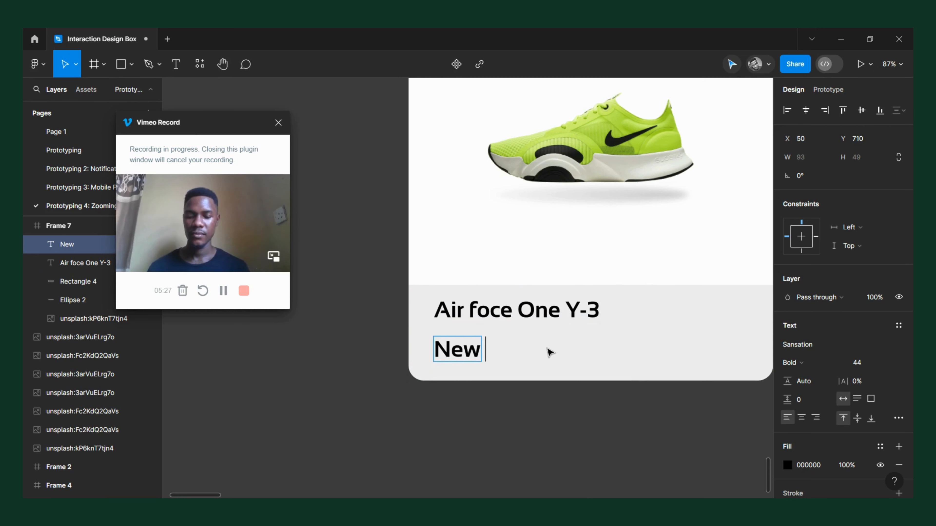
pyautogui.write('arrivl')
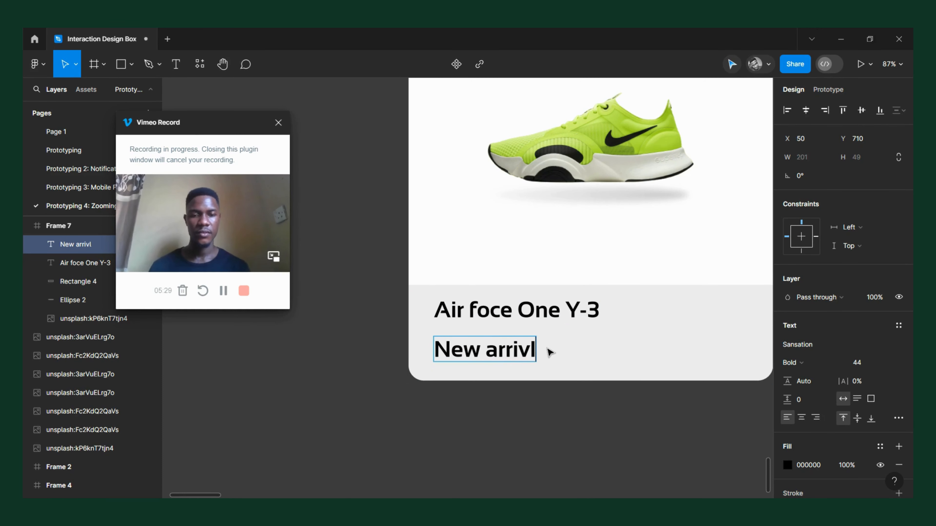
pyautogui.press('BackSpace')
pyautogui.write('als')
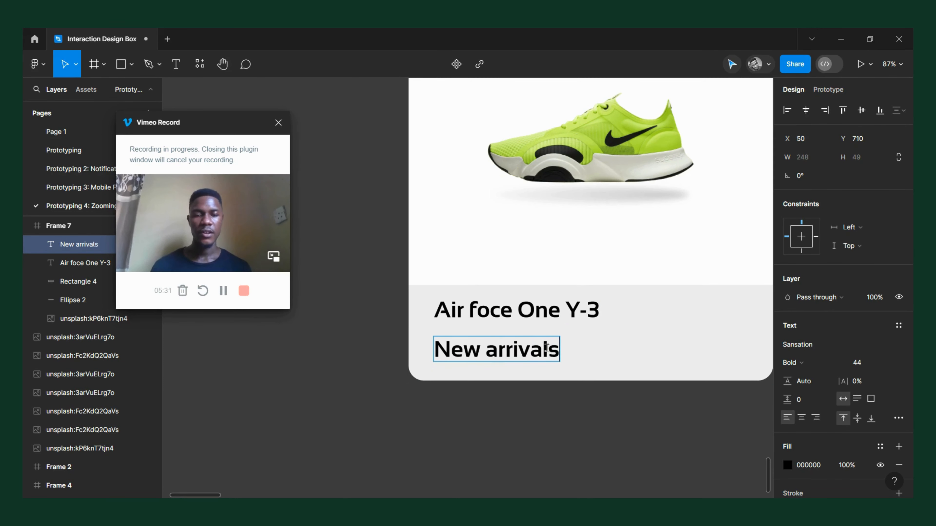
pyautogui.press('Escape')
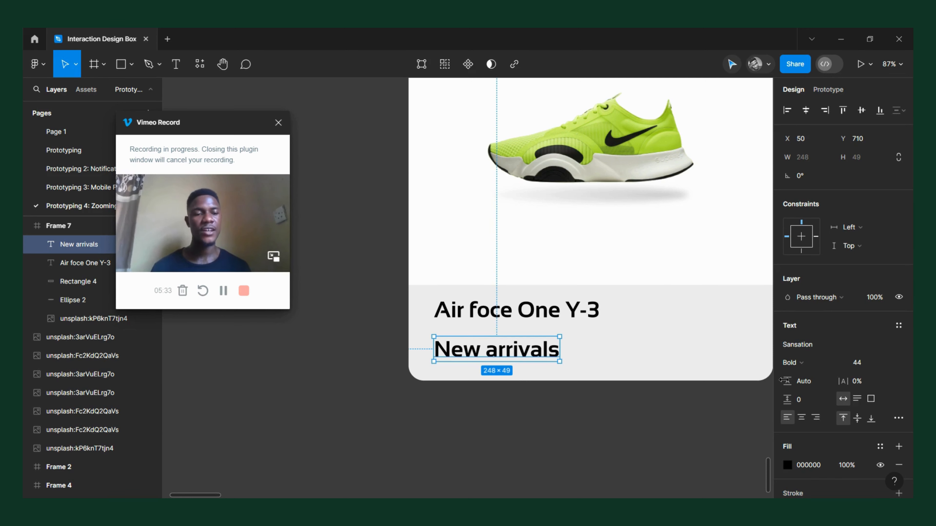
# - Set the "New arrivals" font size to 24 and move it to about X 50, Y 712, in line with the title
pyautogui.click(863, 365)
pyautogui.write('24')
pyautogui.click(632, 411)
pyautogui.click(461, 346)
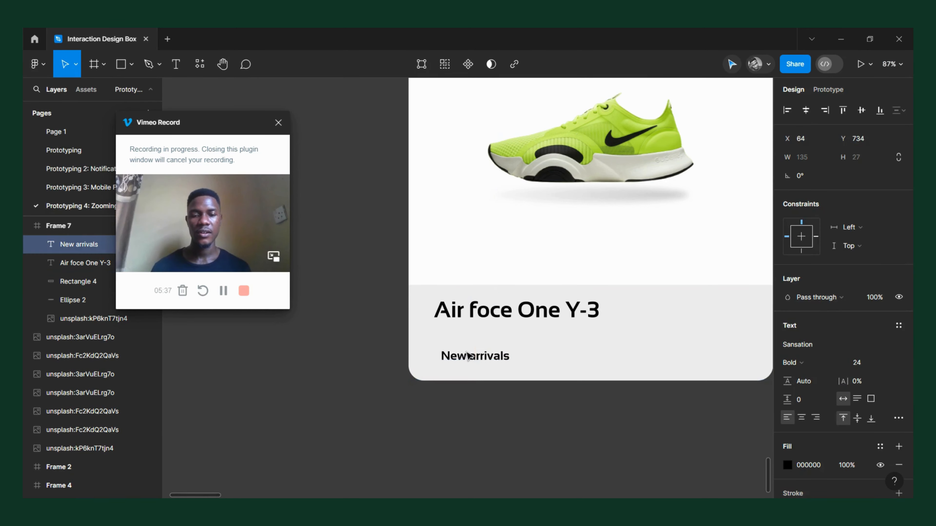
# - Set the "New arrivals" text to Regular weight in the Poppins font
pyautogui.click(790, 365)
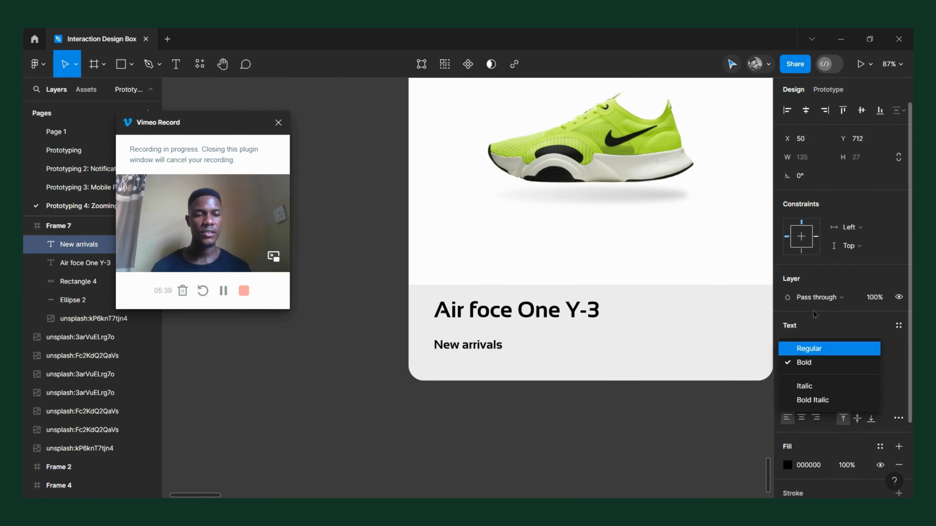
pyautogui.click(810, 355)
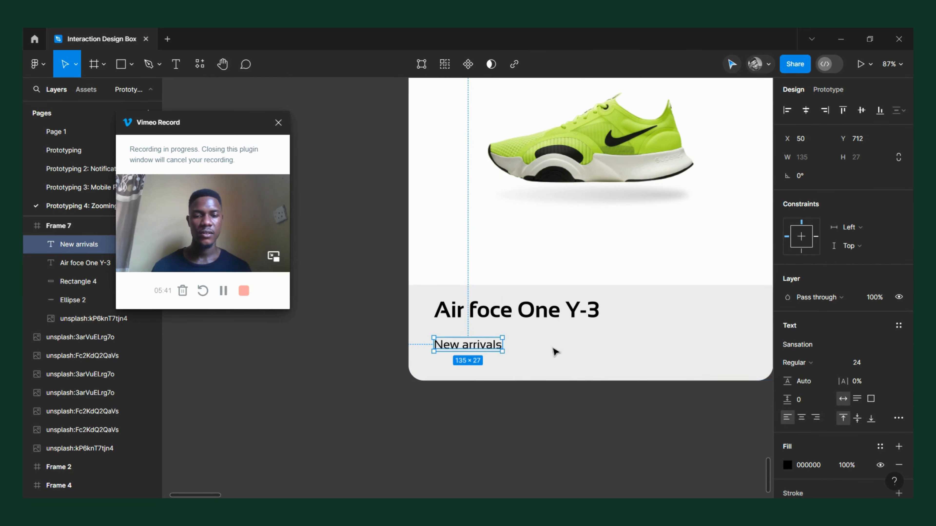
pyautogui.click(837, 347)
pyautogui.write('poppo')
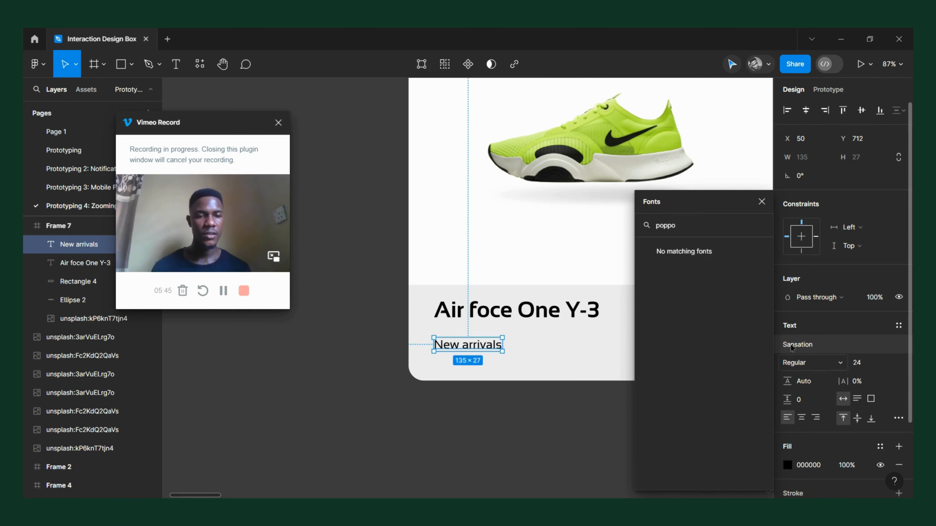
pyautogui.press('BackSpace')
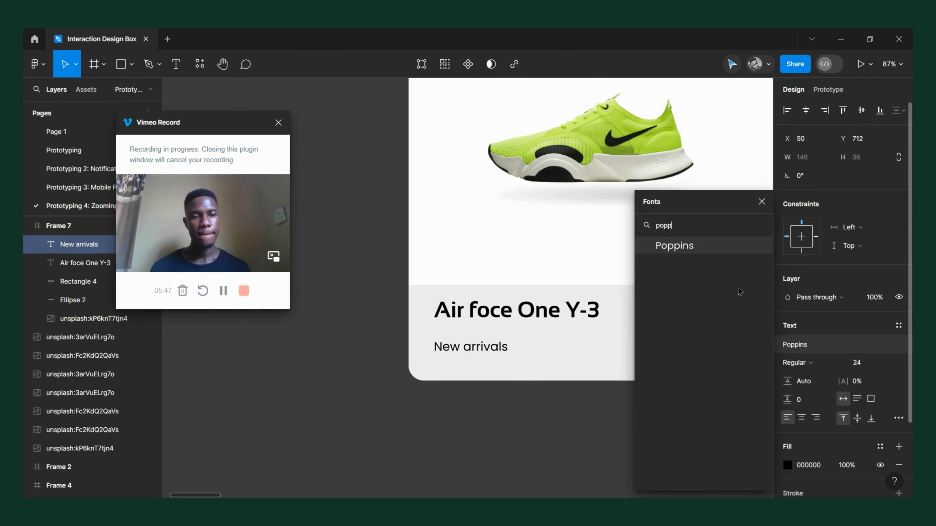
pyautogui.click(733, 252)
pyautogui.click(518, 360)
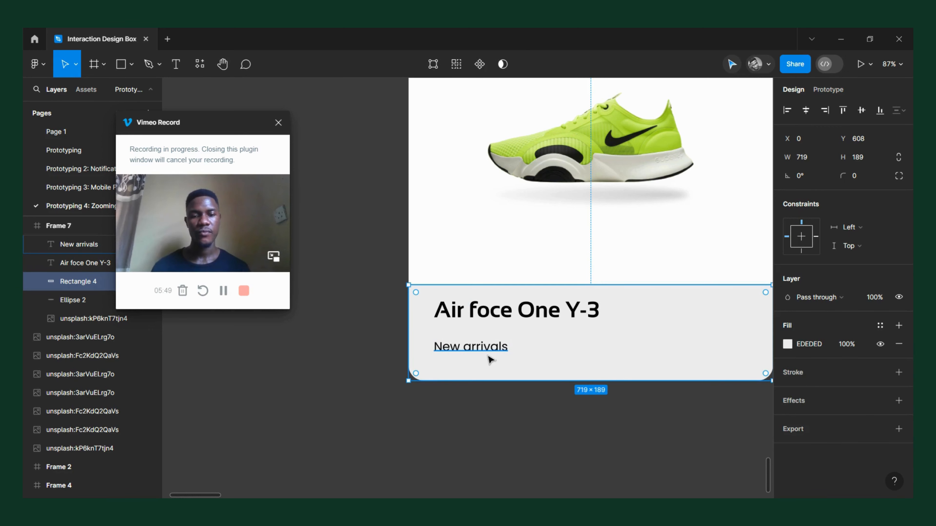
# - Change the "New arrivals" text fill to grey 828282 and move the text up to about Y 703
pyautogui.hscroll(5, 494, 357)
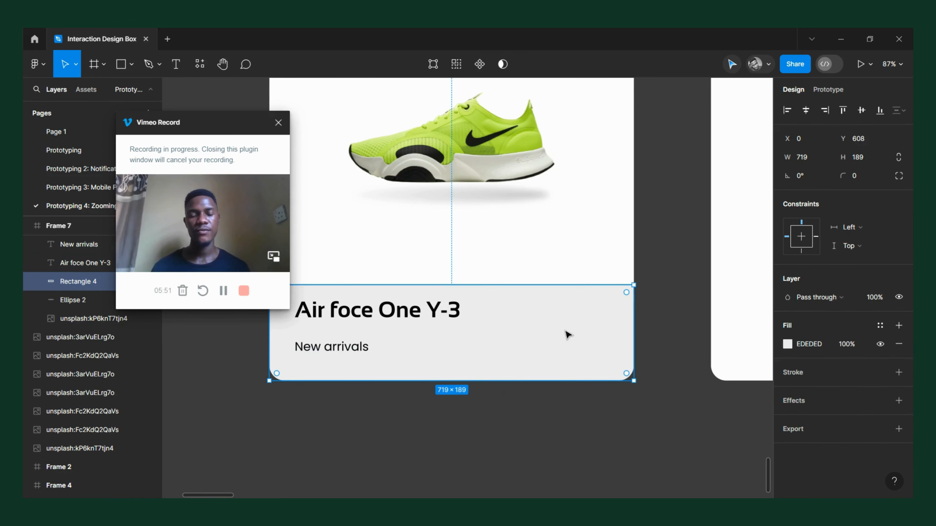
pyautogui.click(350, 353)
pyautogui.click(787, 466)
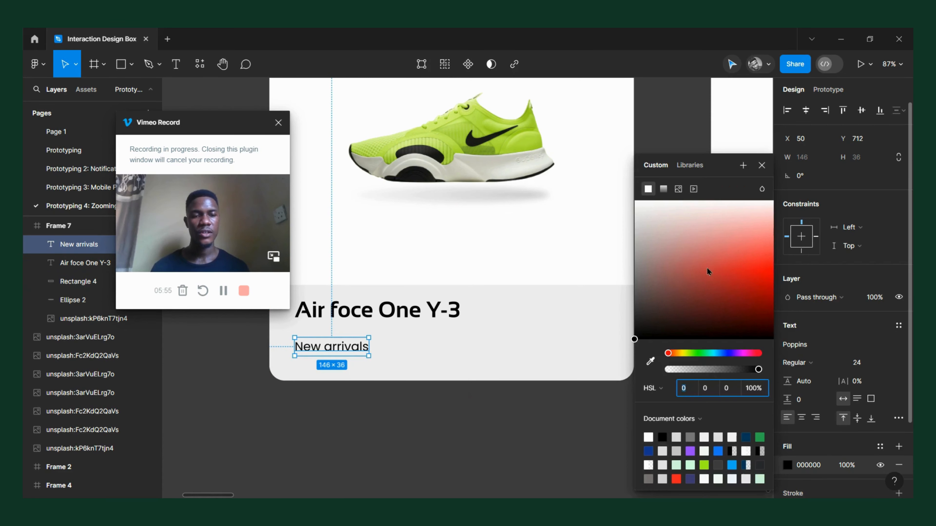
pyautogui.moveTo(707, 268); pyautogui.dragTo(607, 269)
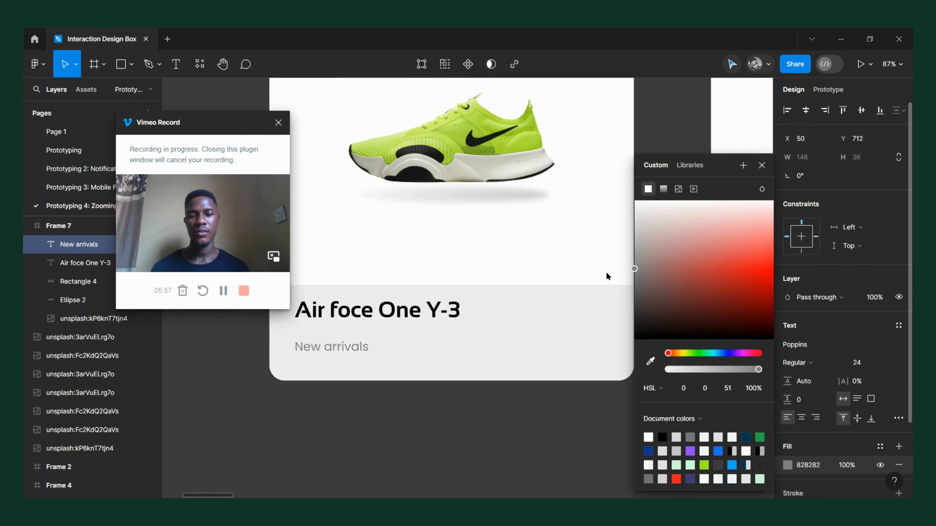
pyautogui.hscroll(-3, 465, 333)
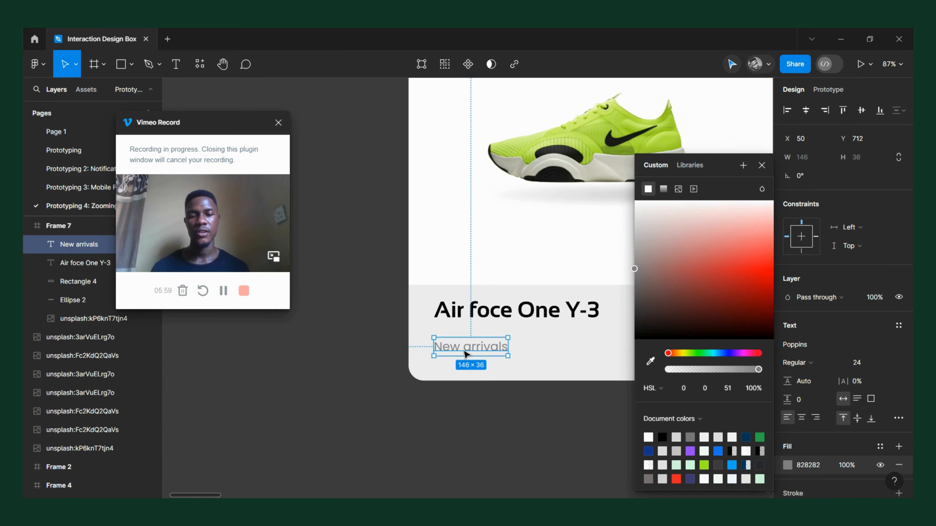
pyautogui.moveTo(465, 352); pyautogui.dragTo(464, 347)
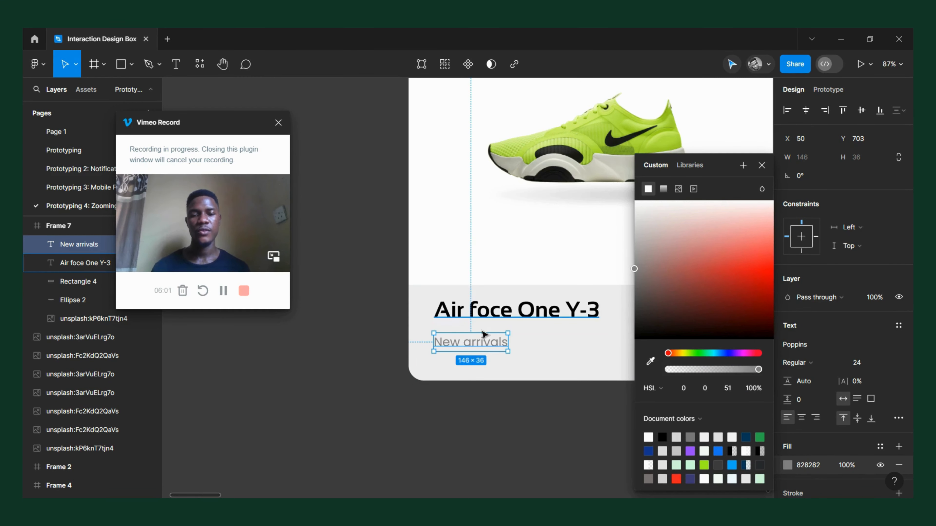
pyautogui.click(369, 342)
pyautogui.hscroll(3, 369, 341)
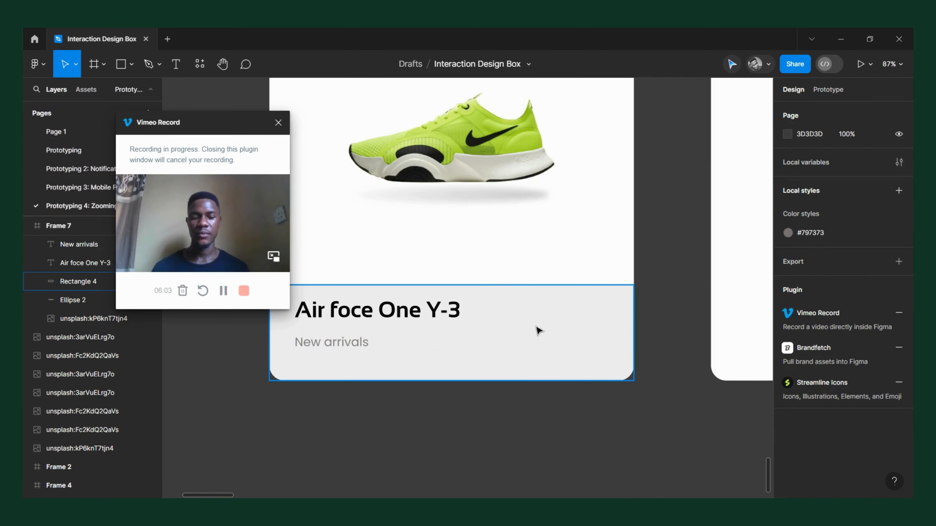
pyautogui.press('r')
pyautogui.click(542, 317)
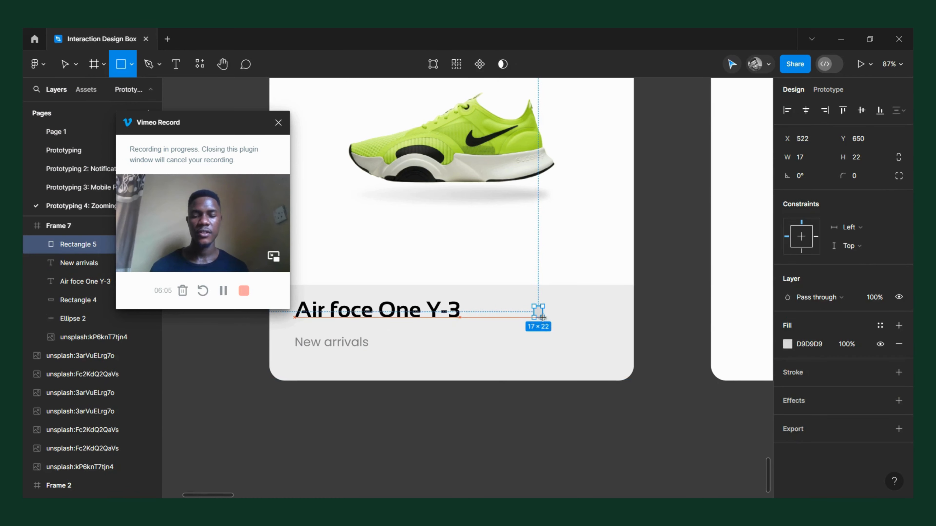
pyautogui.hotkey('ctrl', 'z')
# - Add the price text "$135.99" beside the title in the grey details panel, at about X 578, Y 681
pyautogui.press('t')
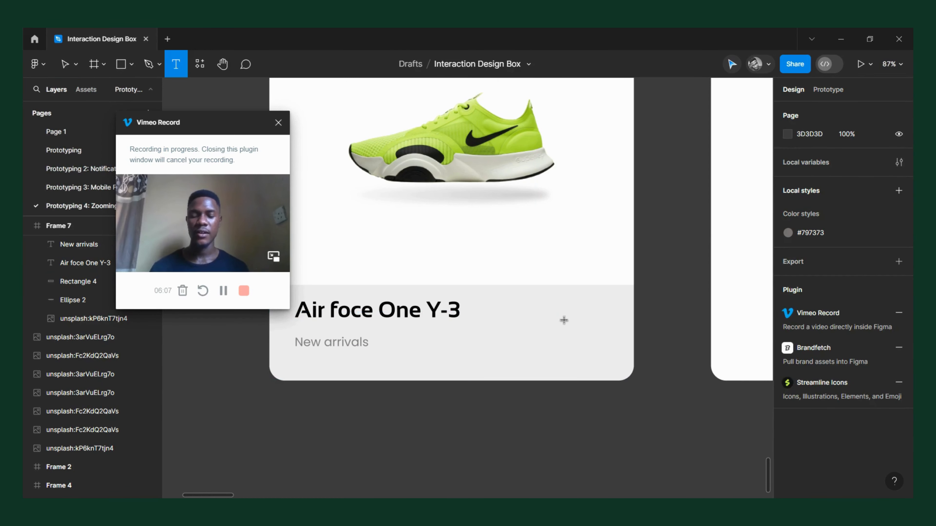
pyautogui.click(563, 322)
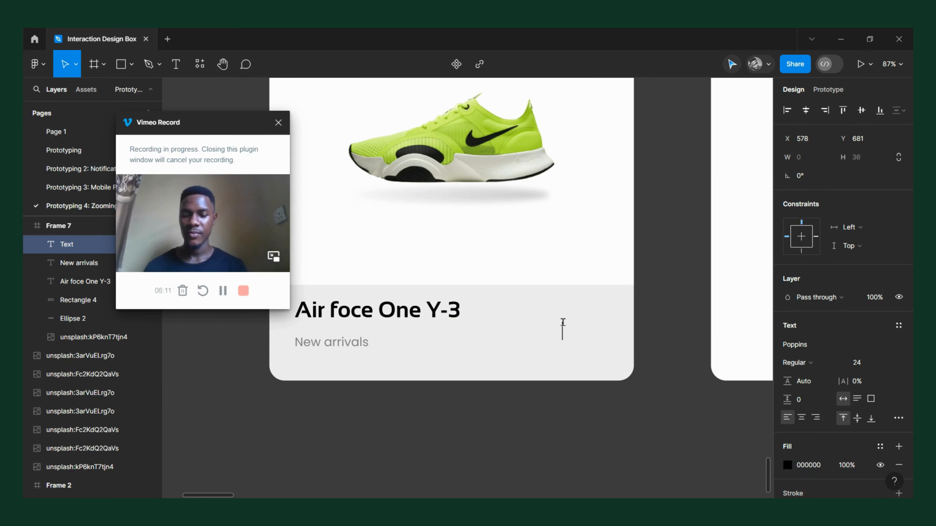
pyautogui.write('$135')
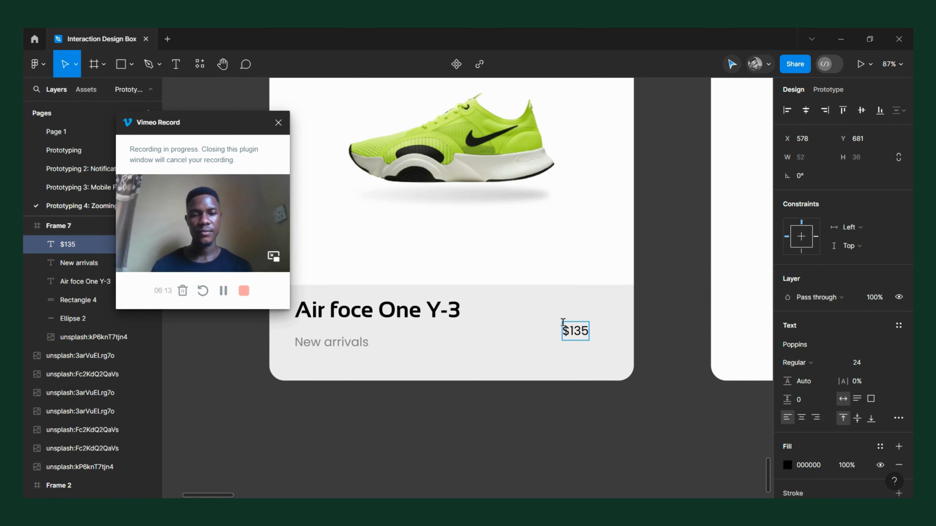
pyautogui.write('.99')
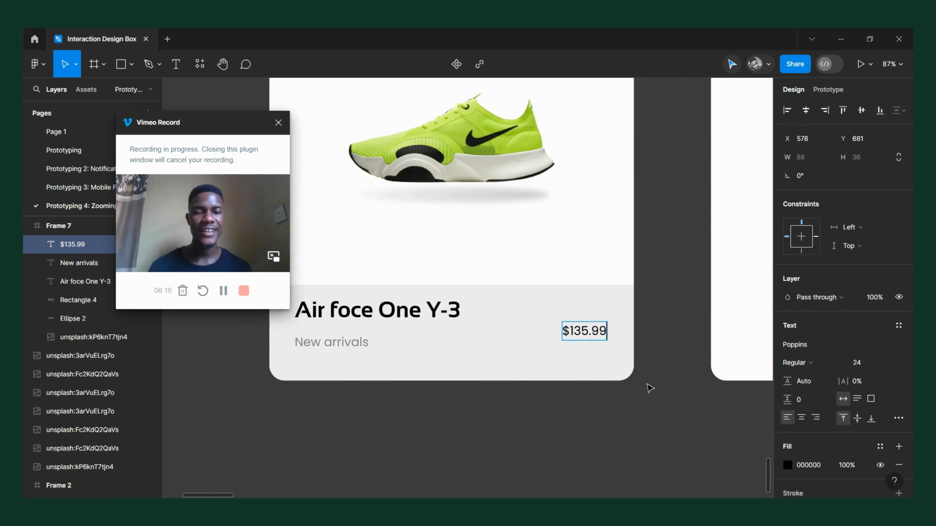
pyautogui.press('Escape')
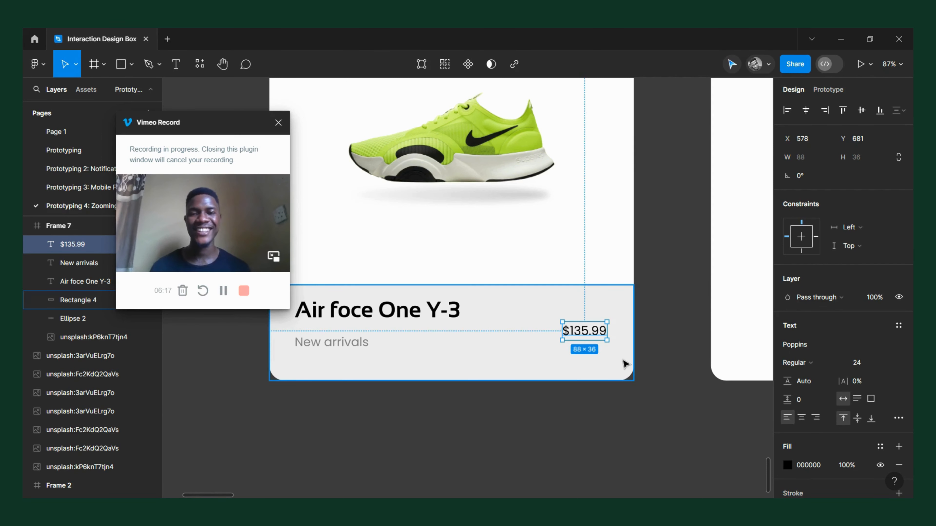
# - Set the price text's font size to 42 and move it to about X 520, Y 671
pyautogui.moveTo(597, 337); pyautogui.dragTo(588, 330)
pyautogui.click(858, 364)
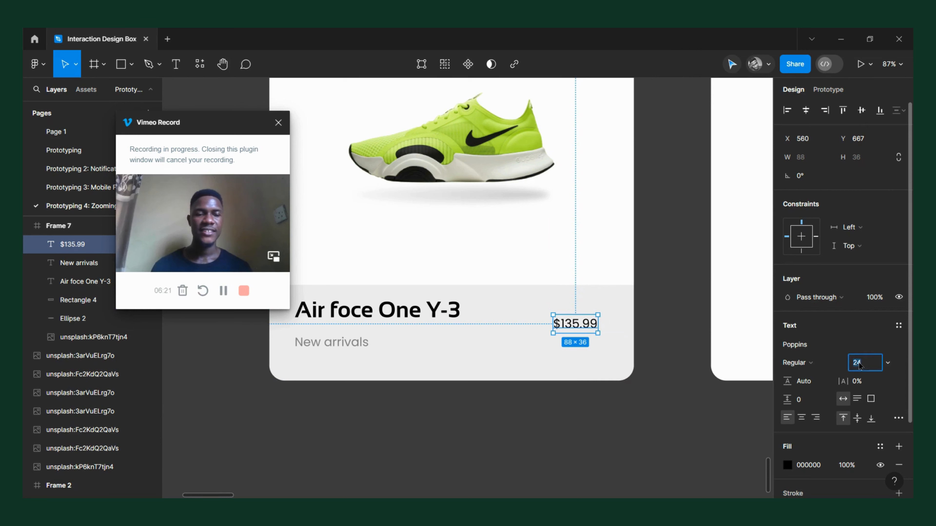
pyautogui.write('44')
pyautogui.press('Return')
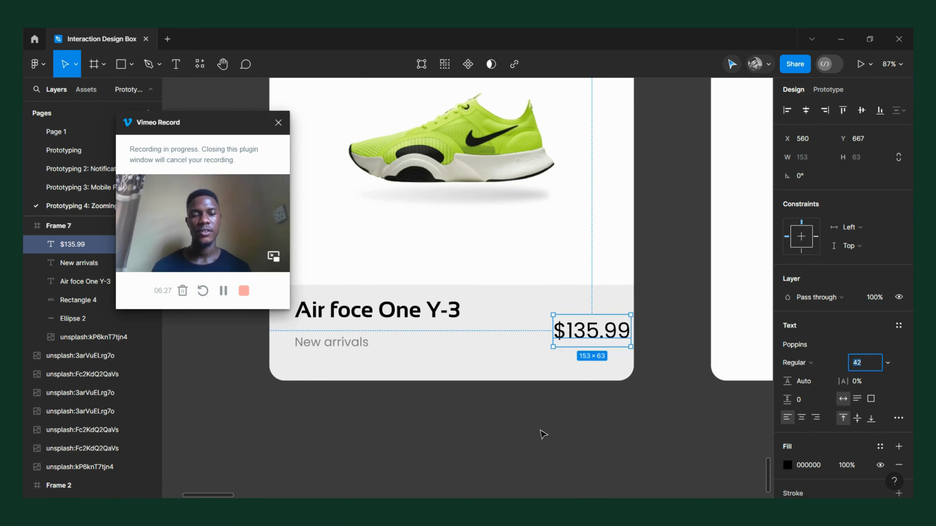
pyautogui.click(567, 435)
pyautogui.moveTo(591, 342); pyautogui.dragTo(570, 344)
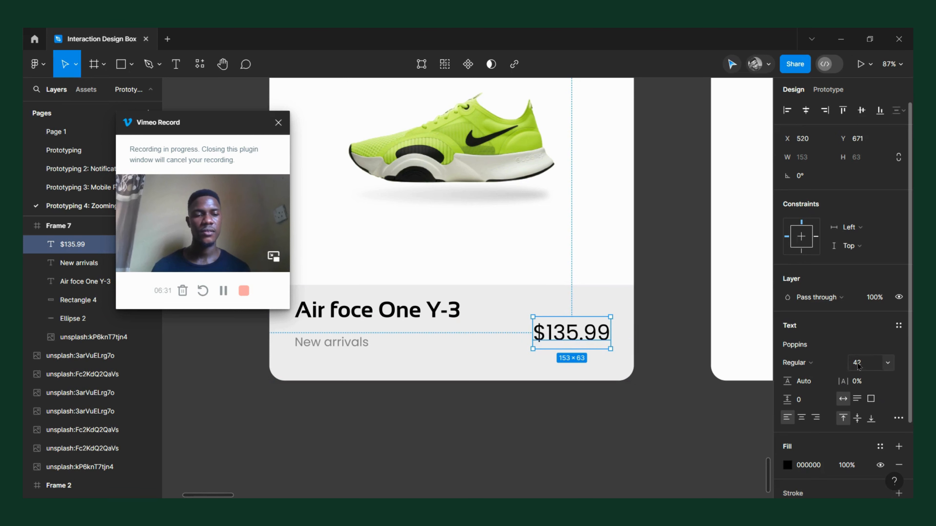
# - Draw a rectangle about 183 × 108 overlapping the start of the price text in the details panel
pyautogui.click(654, 330)
pyautogui.scroll(-6, 564, 297)
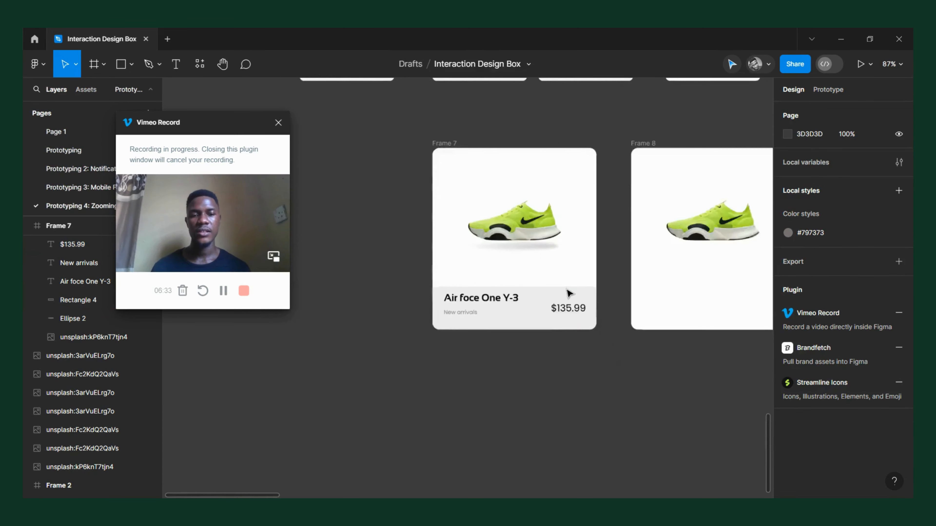
pyautogui.scroll(4, 449, 303)
pyautogui.scroll(-5, 480, 293)
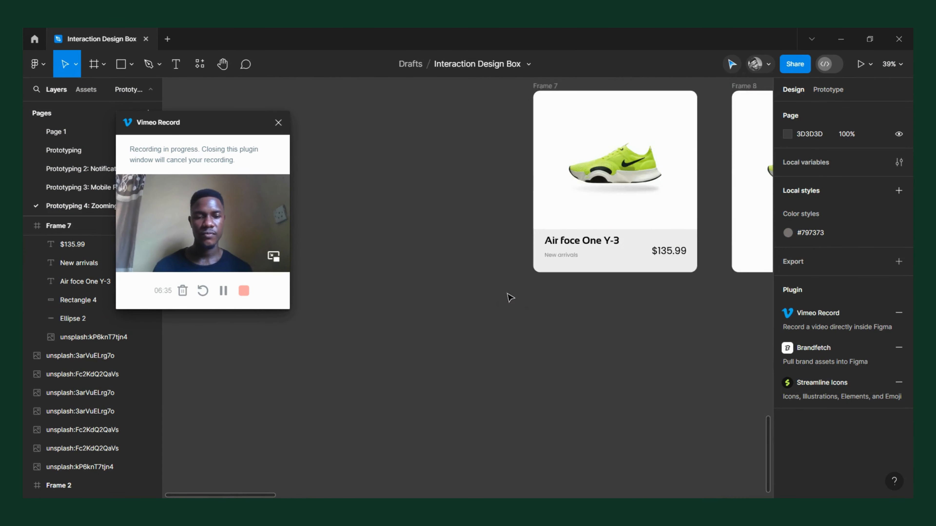
pyautogui.scroll(5, 732, 261)
pyautogui.scroll(-5, 471, 262)
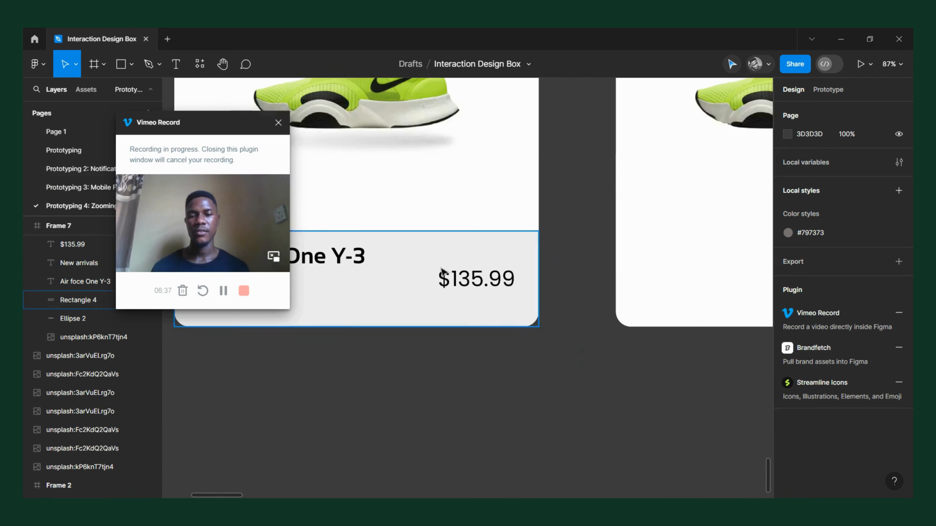
pyautogui.press('r')
pyautogui.moveTo(432, 254); pyautogui.dragTo(443, 296)
# - Bring the price text in front of the new rectangle and place the rectangle behind it at about X 485, Y 640
pyautogui.click(498, 287)
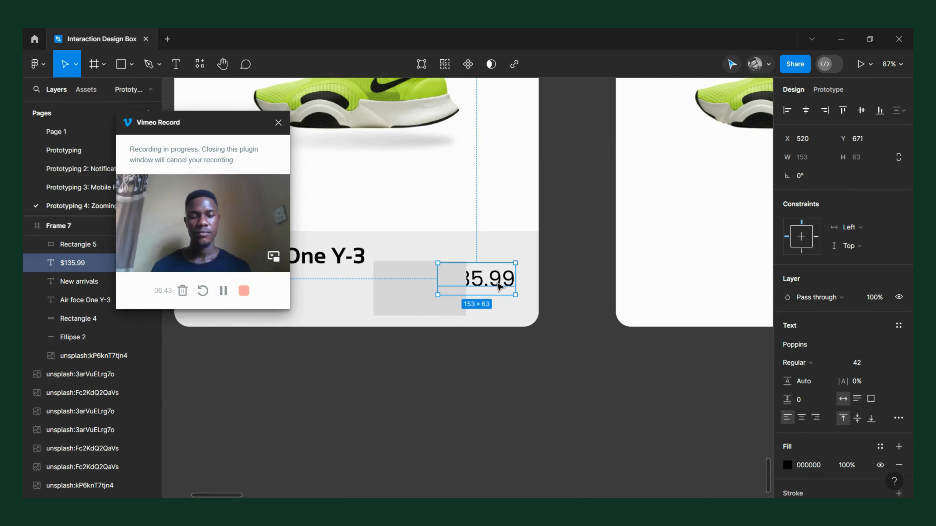
pyautogui.hotkey('ctrl', ']')
pyautogui.moveTo(494, 286)
pyautogui.mouseDown()
pyautogui.moveTo(440, 293)
pyautogui.moveTo(483, 272)
pyautogui.mouseUp()
pyautogui.keyDown('shift'); pyautogui.click(438, 263); pyautogui.keyUp('shift')
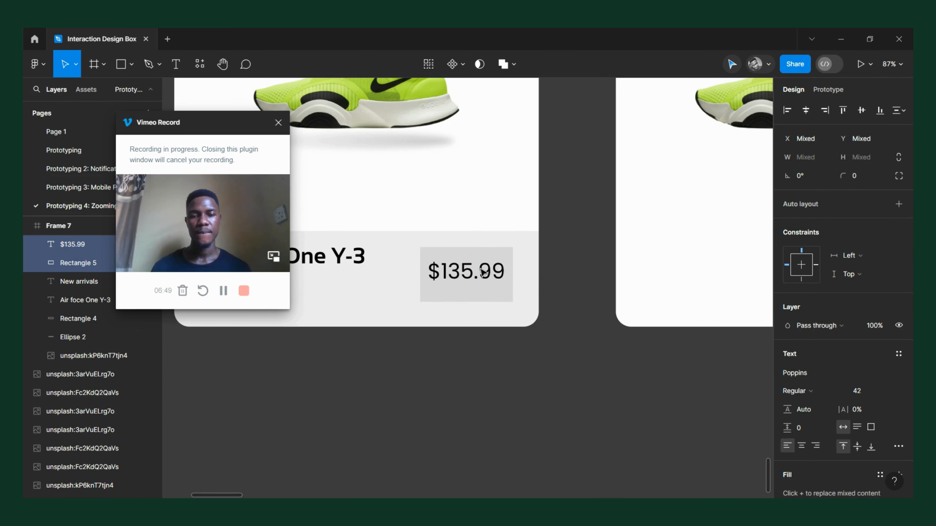
# - Set the corner radius of the rectangle behind the price to 17
pyautogui.click(493, 287)
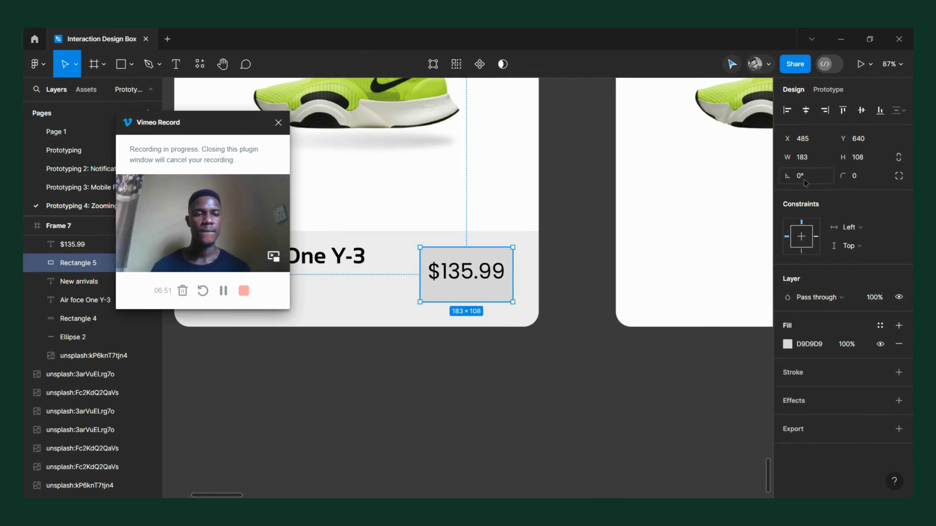
pyautogui.moveTo(846, 173); pyautogui.dragTo(851, 172)
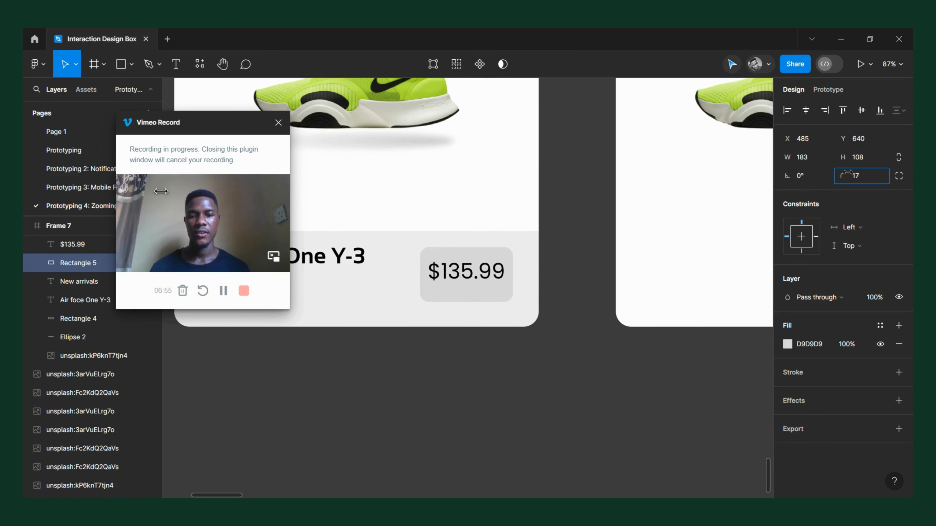
# - Move the price text to about X 500, Y 666 on its rectangle and set its weight to Medium
pyautogui.click(466, 282)
pyautogui.moveTo(466, 282); pyautogui.dragTo(467, 288)
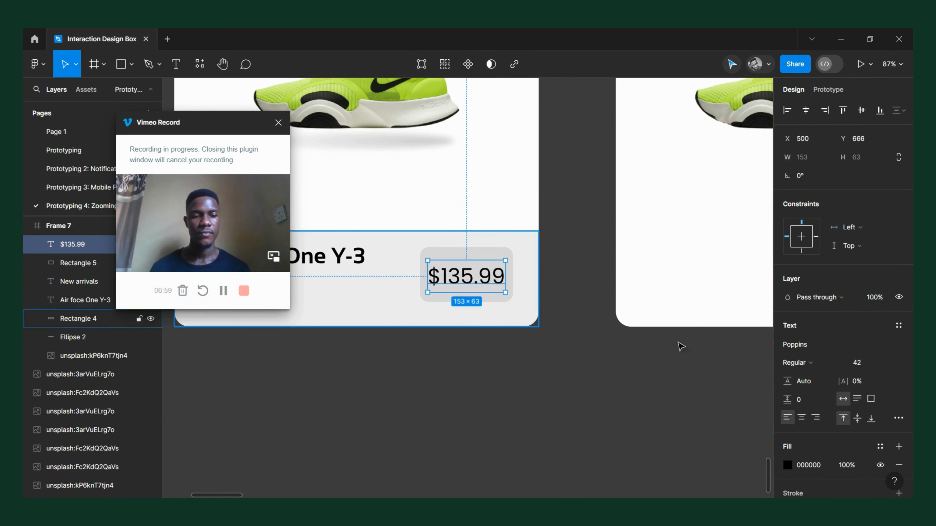
pyautogui.click(794, 363)
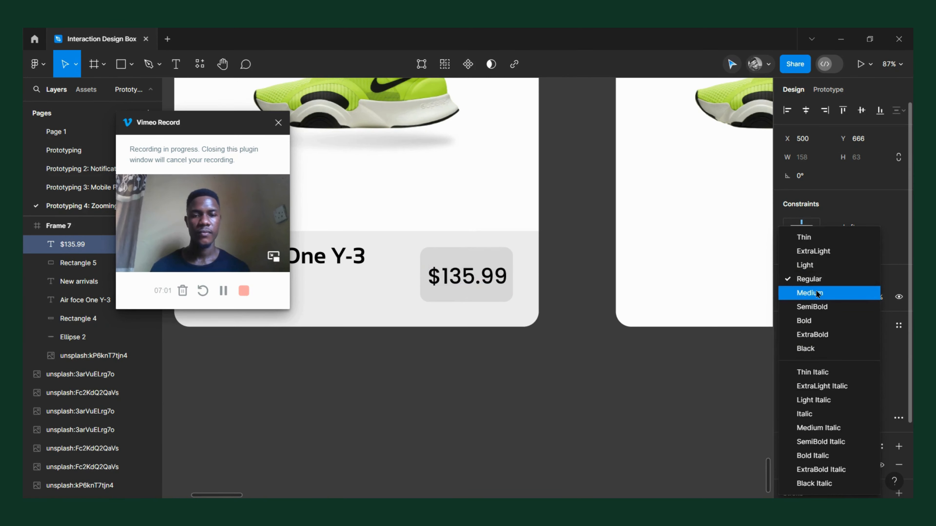
pyautogui.click(817, 294)
# - Set the font size of the "Air foce One Y-3" title to 38
pyautogui.hscroll(-4, 501, 365)
pyautogui.click(441, 254)
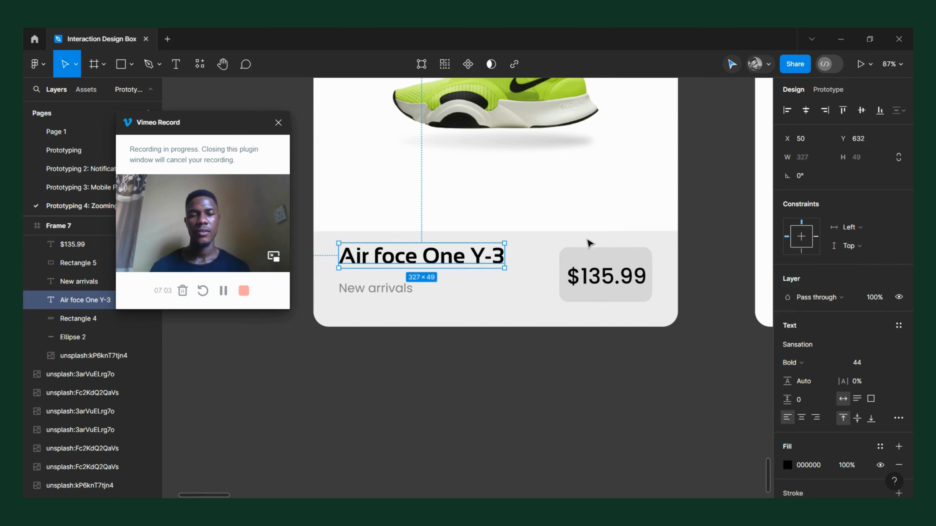
pyautogui.click(876, 368)
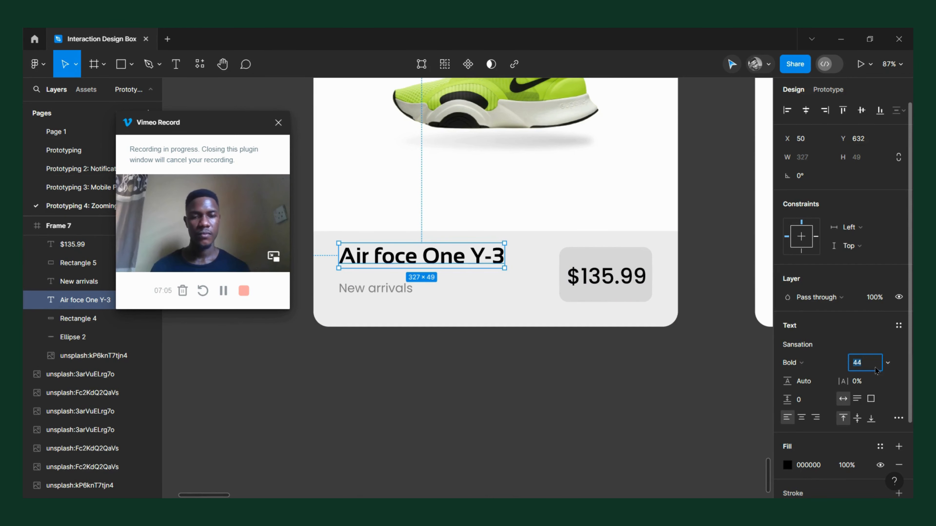
pyautogui.write('34')
pyautogui.press('Return')
pyautogui.press('Up')
pyautogui.press('Up')
pyautogui.press('Up')
pyautogui.press('Up')
pyautogui.press('Up')
pyautogui.press('Up')
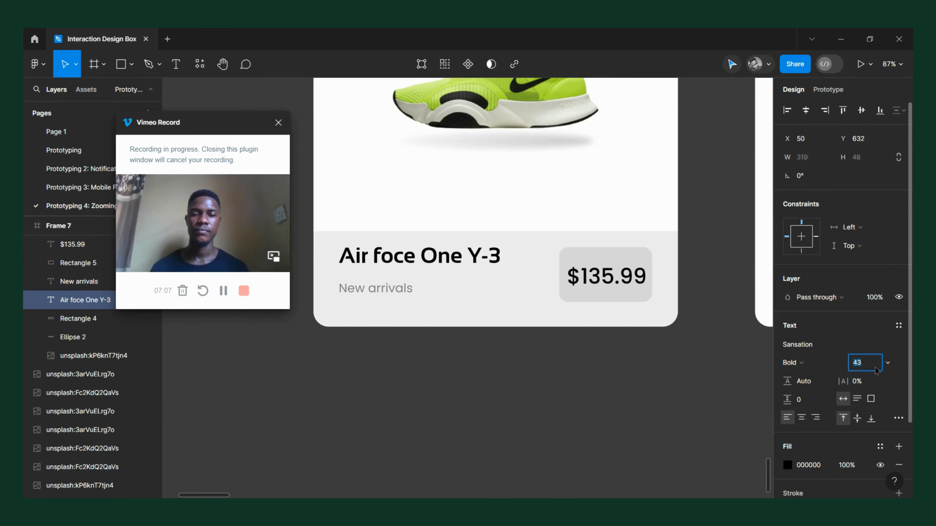
pyautogui.press('Down')
pyautogui.press('Down')
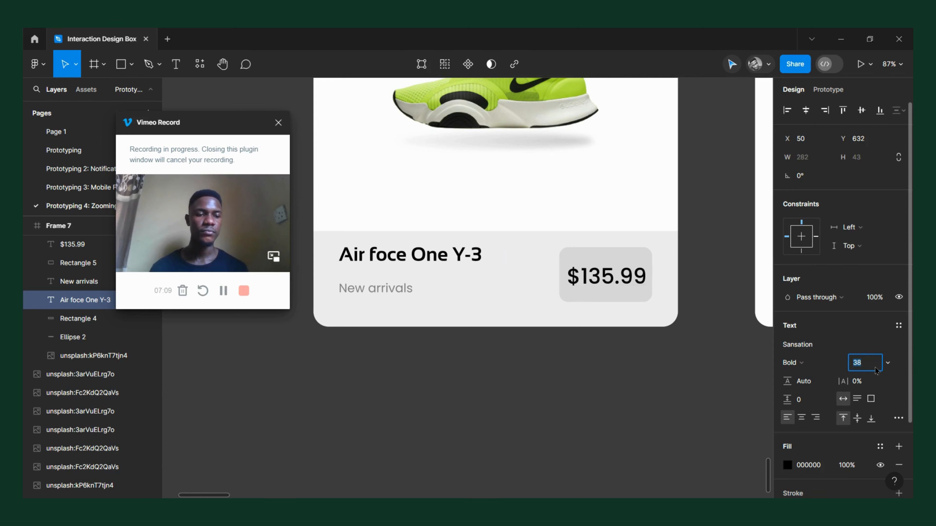
# - Reduce the spacing between the title and "New arrivals" to 19 and move both texts slightly down
pyautogui.click(378, 295)
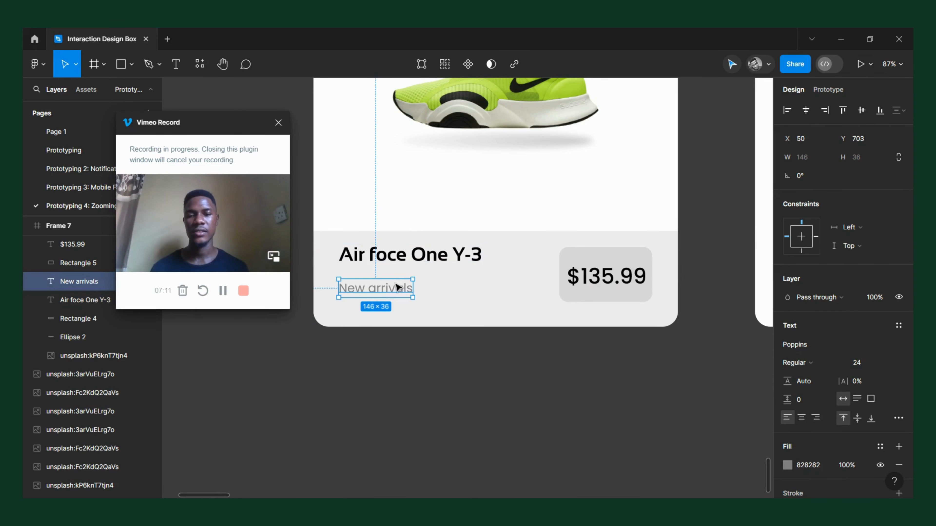
pyautogui.keyDown('shift'); pyautogui.click(407, 266); pyautogui.keyUp('shift')
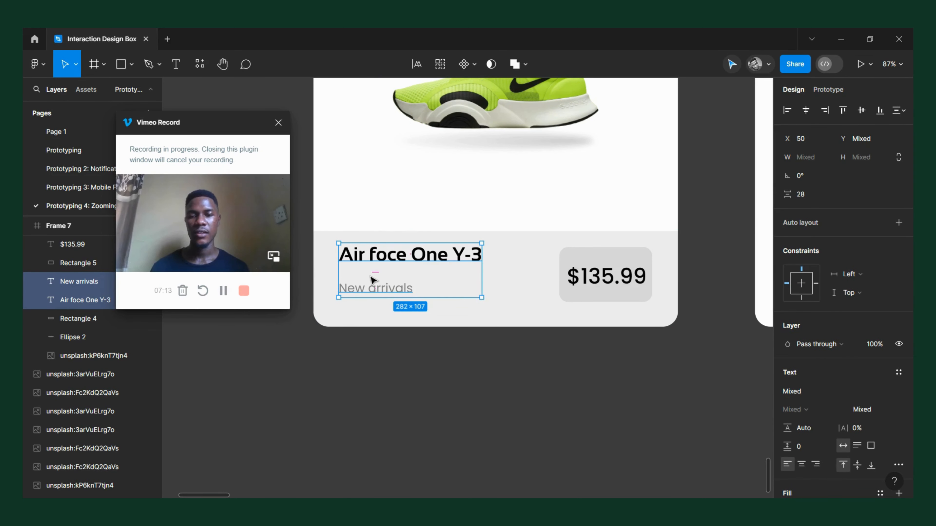
pyautogui.moveTo(377, 272); pyautogui.dragTo(378, 272)
pyautogui.moveTo(436, 278)
pyautogui.mouseDown()
pyautogui.moveTo(438, 294)
pyautogui.moveTo(434, 283)
pyautogui.mouseUp()
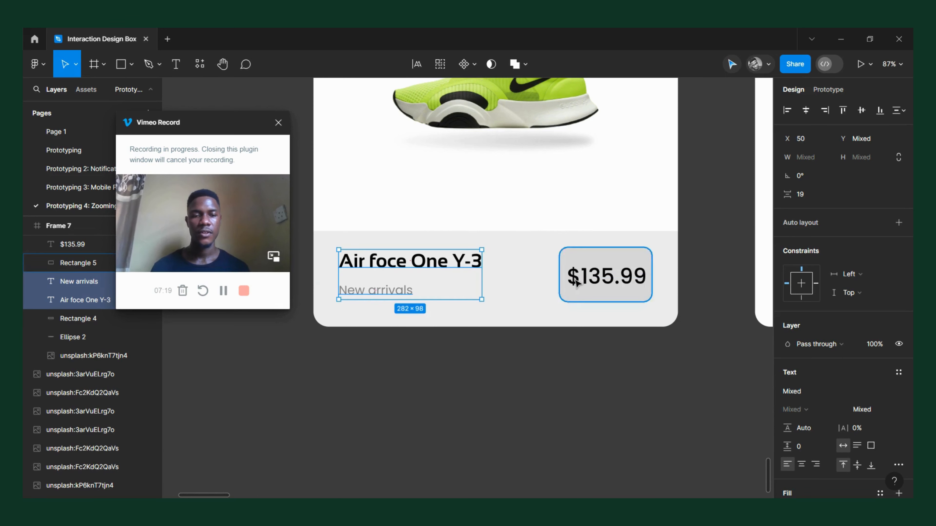
# - Set the price text's font size to 33
pyautogui.click(582, 284)
pyautogui.click(872, 366)
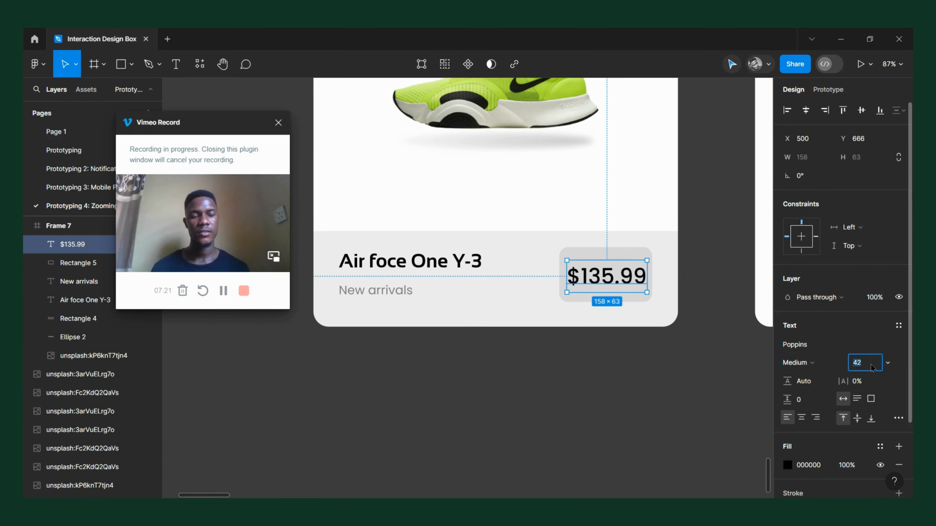
pyautogui.write('32')
pyautogui.press('Return')
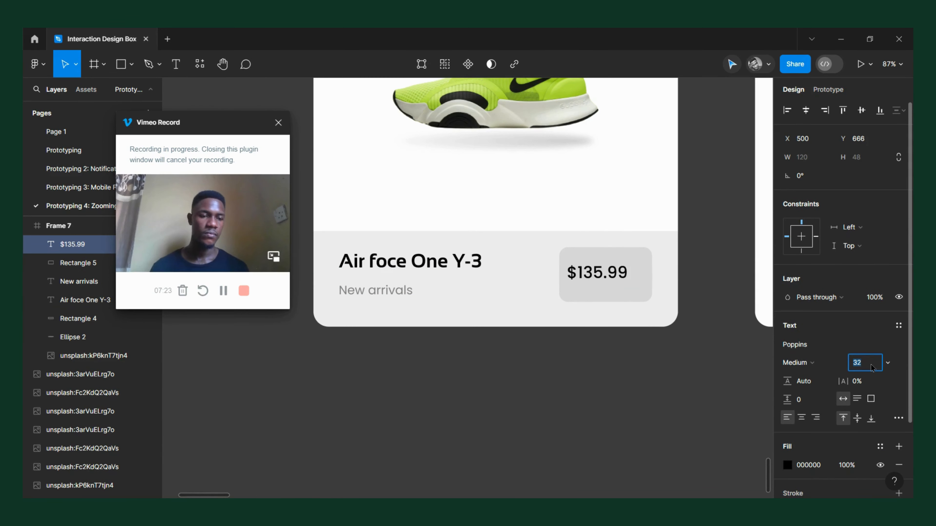
pyautogui.press('Up')
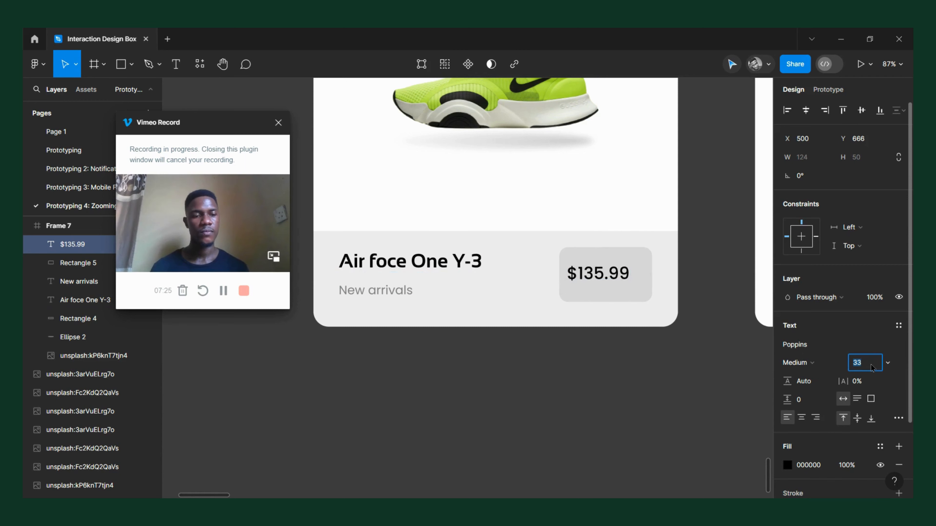
# - Centre the price text on its rounded rectangle at about X 514, Y 670
pyautogui.scroll(-5, 384, 406)
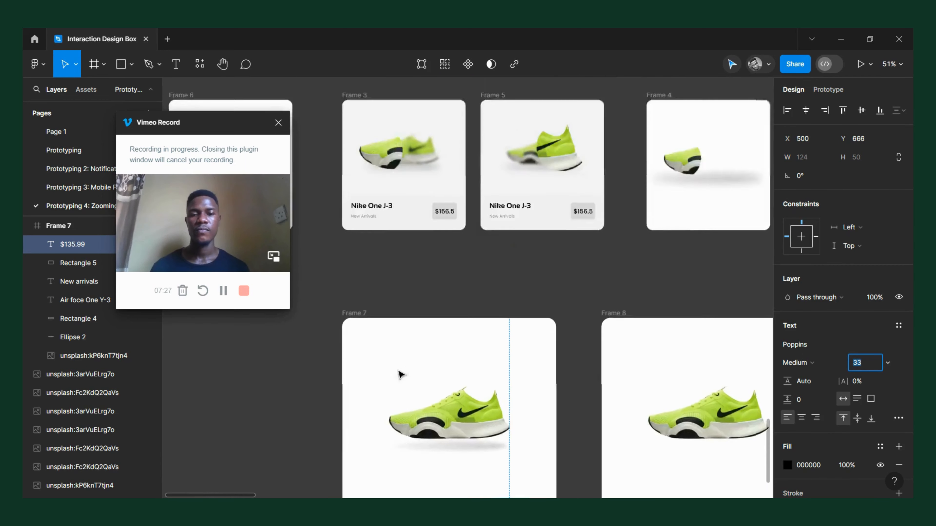
pyautogui.scroll(-5, 401, 375)
pyautogui.scroll(5, 507, 416)
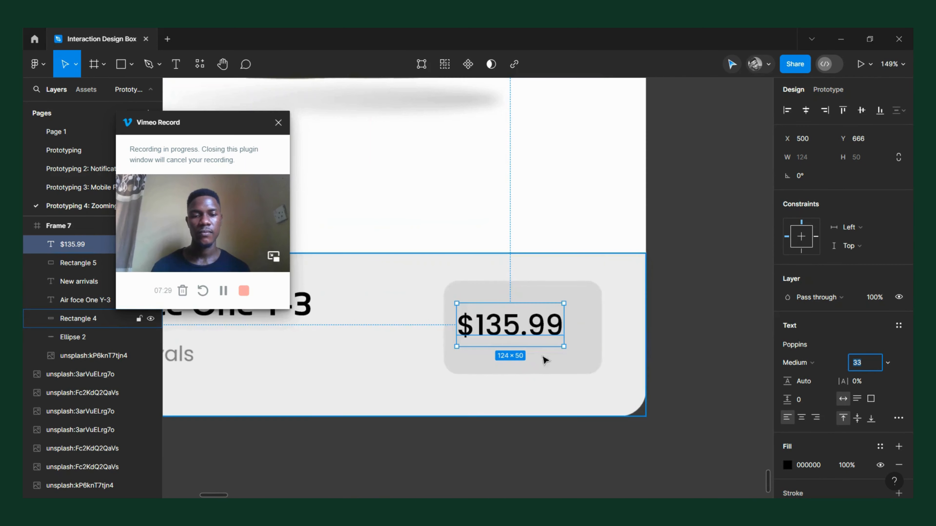
pyautogui.moveTo(539, 336); pyautogui.dragTo(560, 347)
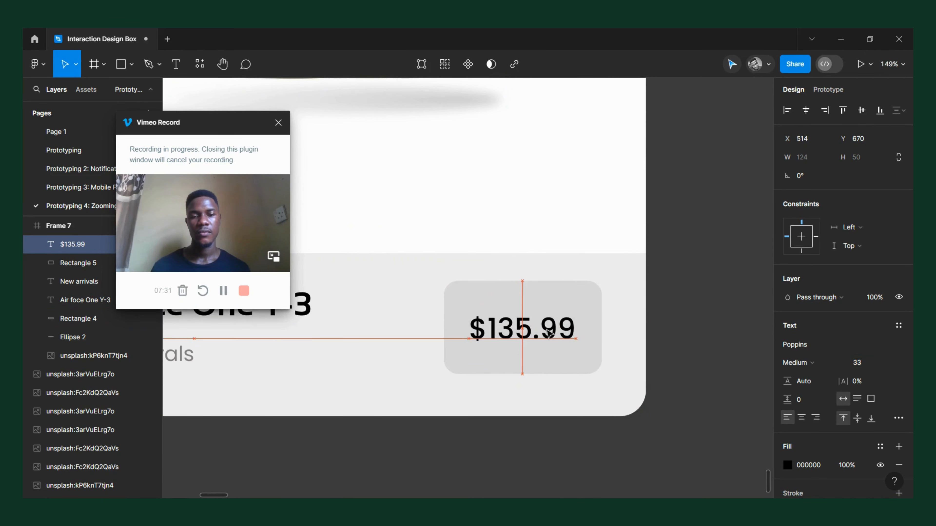
# - Shrink the rectangle behind the price around its centre to about 159 × 94
pyautogui.click(453, 336)
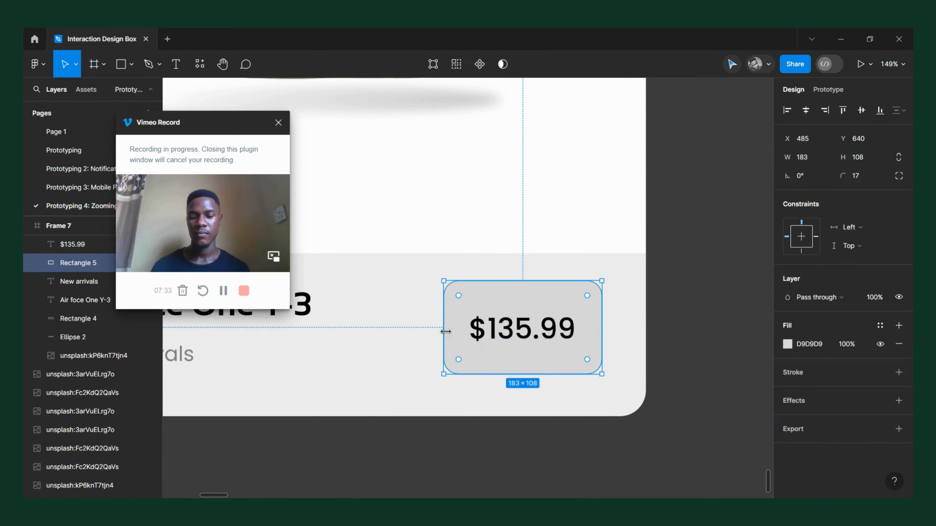
pyautogui.moveTo(446, 332); pyautogui.dragTo(454, 338)
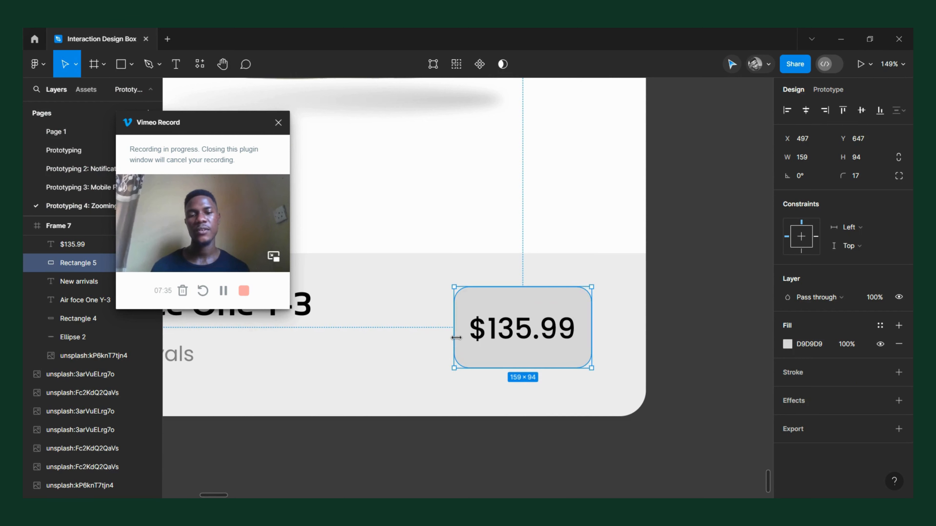
pyautogui.click(520, 338)
pyautogui.click(633, 319)
pyautogui.scroll(-3, 641, 291)
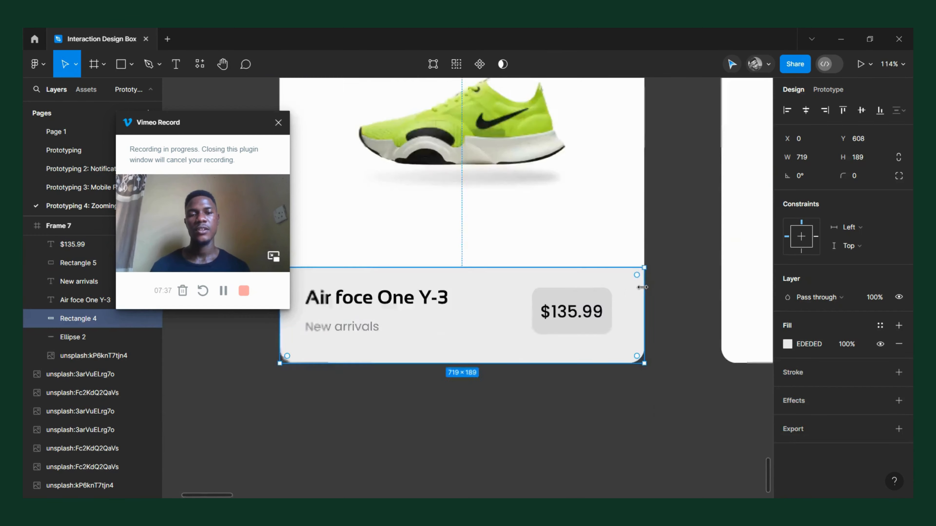
# - Check the price text and its rounded rectangle against the rest of the Frame 7 details panel
pyautogui.scroll(-5, 641, 287)
pyautogui.click(568, 346)
pyautogui.scroll(5, 611, 291)
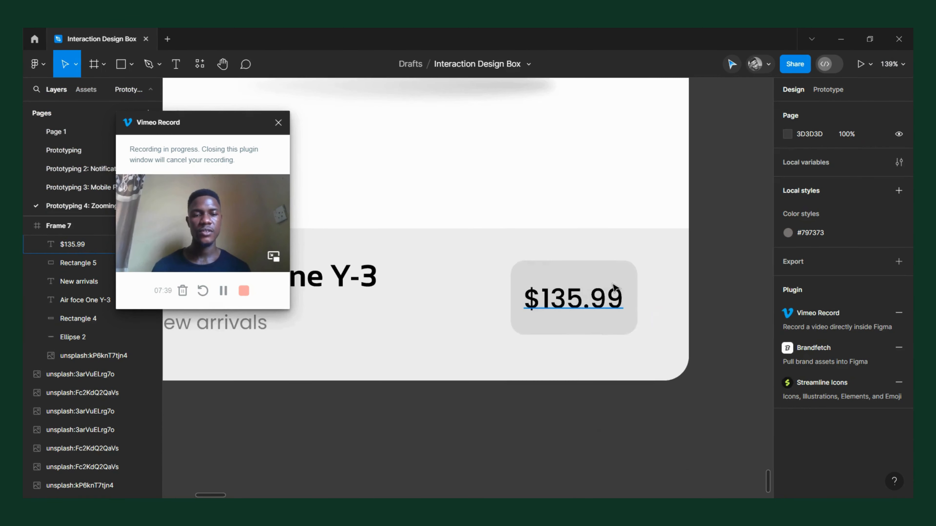
pyautogui.click(631, 286)
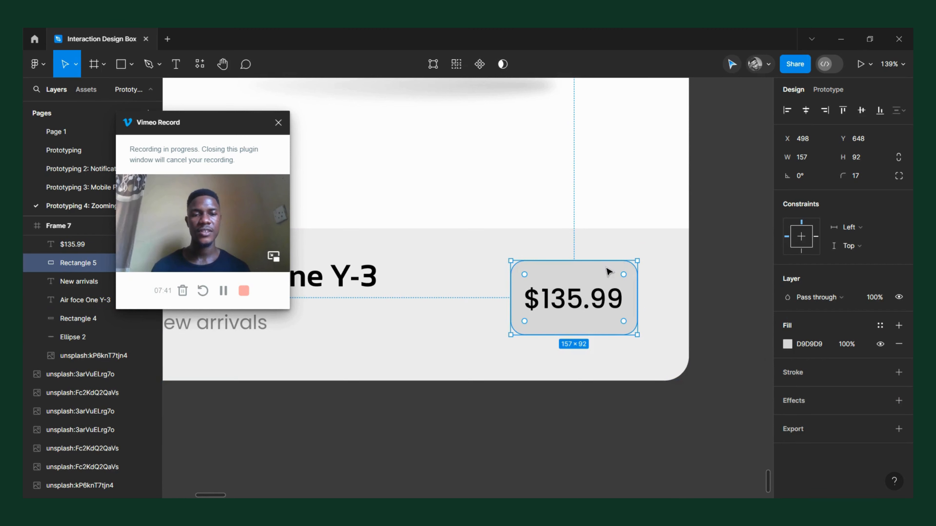
pyautogui.scroll(-4, 605, 291)
pyautogui.click(589, 295)
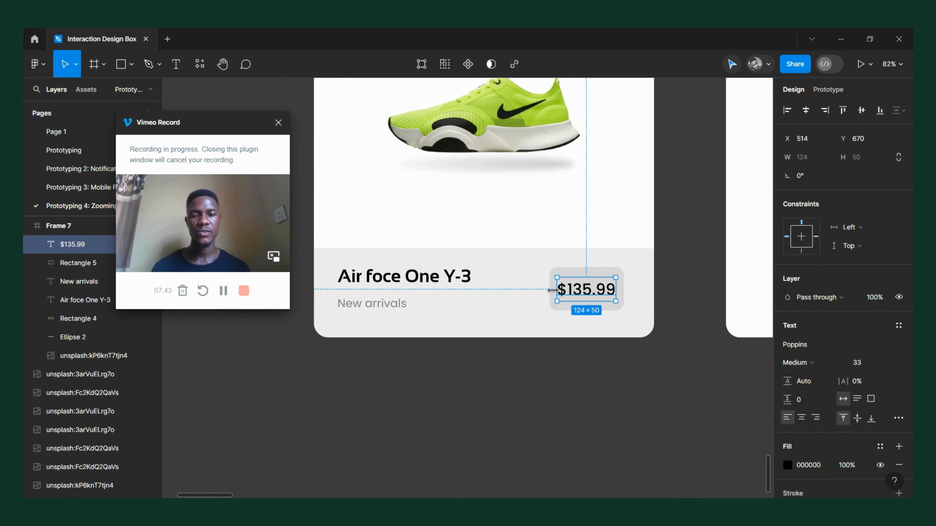
pyautogui.scroll(-4, 553, 289)
pyautogui.click(493, 138)
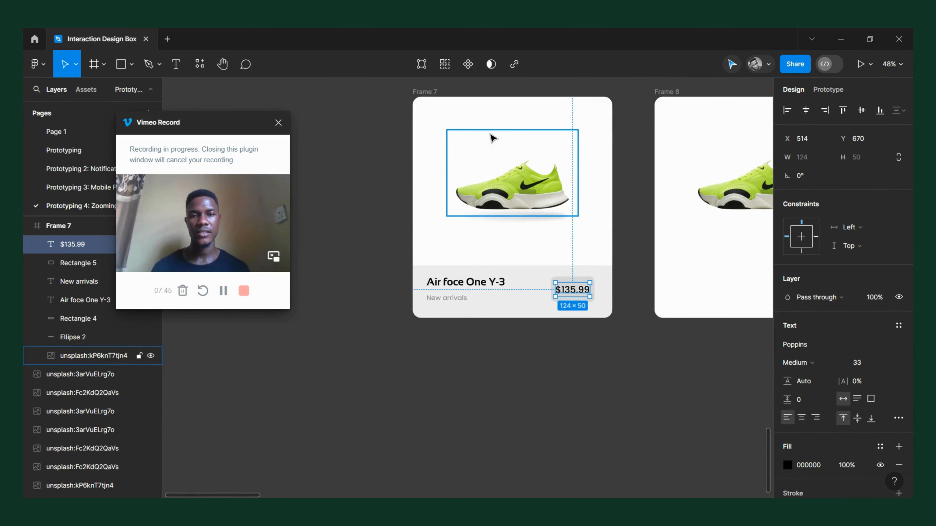
# - Shorten Frame 7 by lowering its upper edge until it is about 704 high
pyautogui.click(436, 94)
pyautogui.click(427, 92)
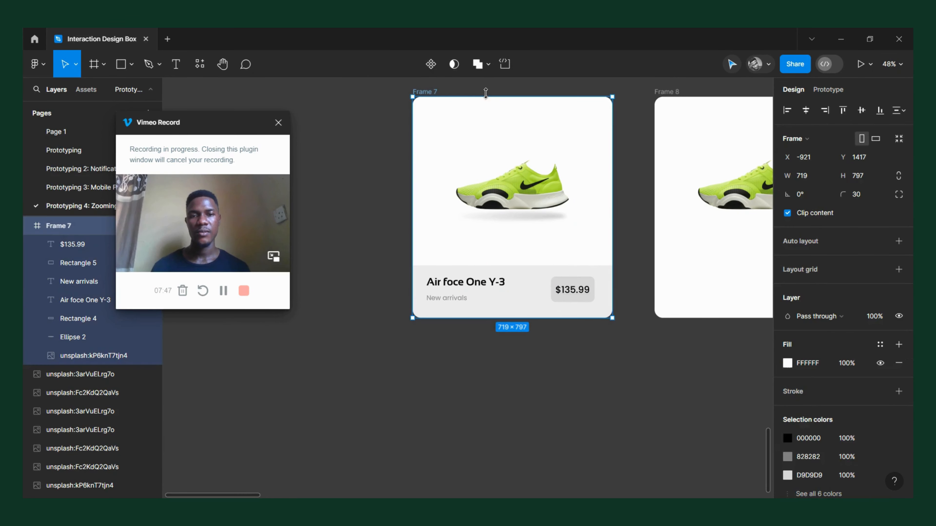
pyautogui.moveTo(487, 97); pyautogui.dragTo(500, 122)
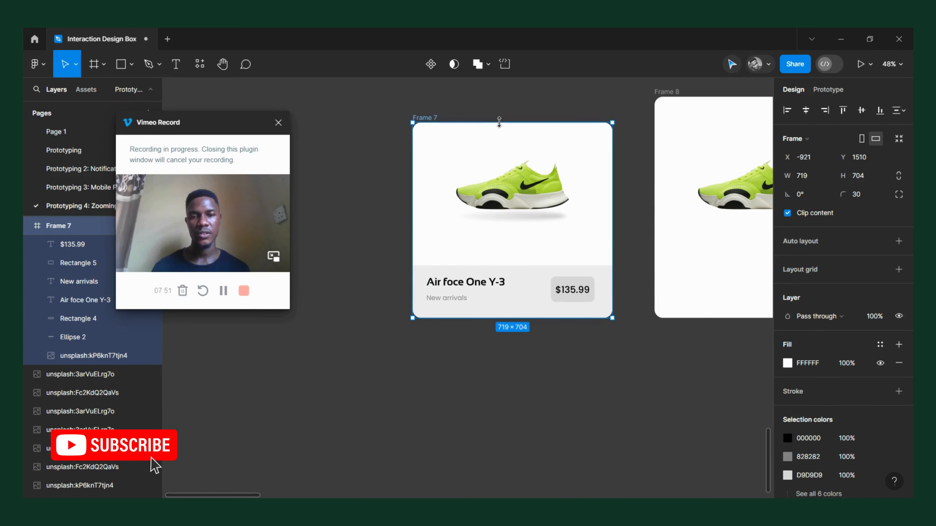
# - Move the shoe image together with its shadow ellipse slightly down and left in Frame 7
pyautogui.click(498, 182)
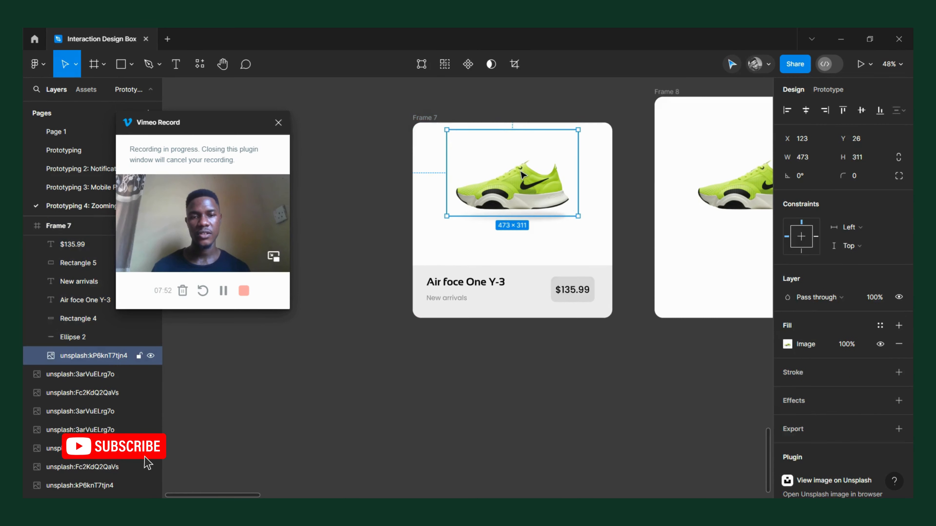
pyautogui.keyDown('shift'); pyautogui.click(534, 218); pyautogui.keyUp('shift')
pyautogui.moveTo(536, 193)
pyautogui.mouseDown()
pyautogui.moveTo(524, 196)
pyautogui.moveTo(536, 202)
pyautogui.mouseUp()
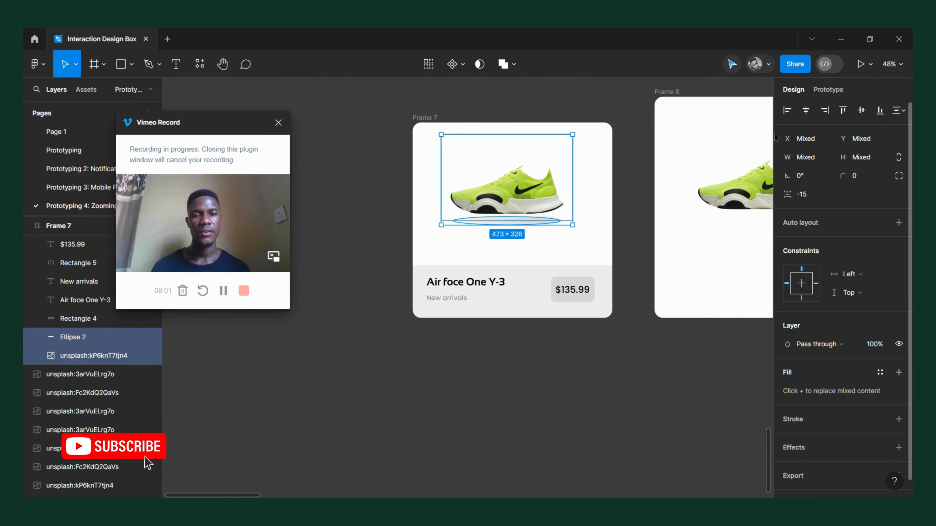
pyautogui.click(642, 230)
# - Move Frame 8 well clear of Frame 7, to about X 1597, Y 2420
pyautogui.scroll(-2, 410, 252)
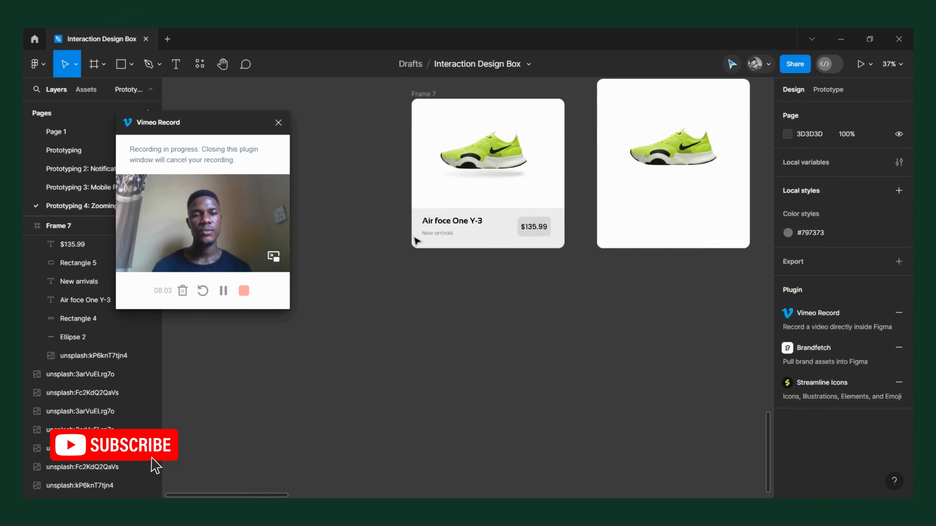
pyautogui.hscroll(5, 417, 243)
pyautogui.scroll(-3, 452, 118)
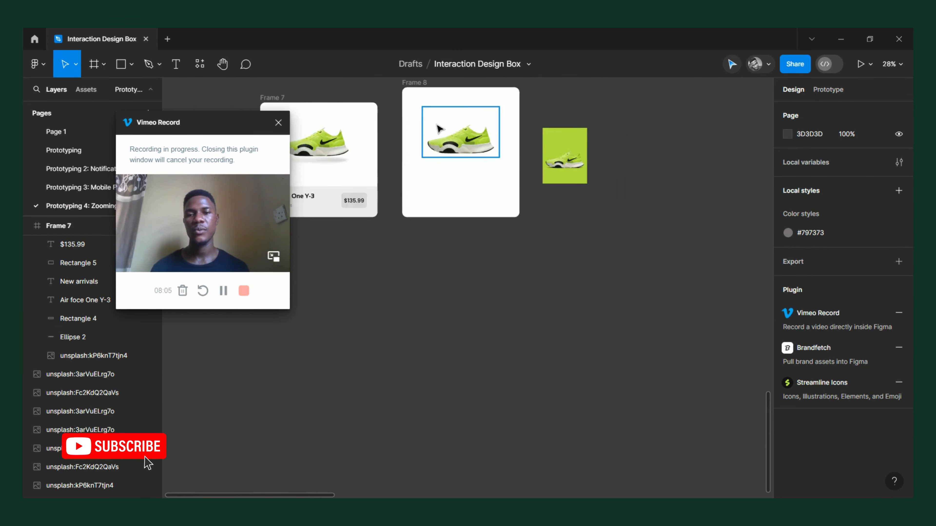
pyautogui.moveTo(454, 145); pyautogui.dragTo(600, 303)
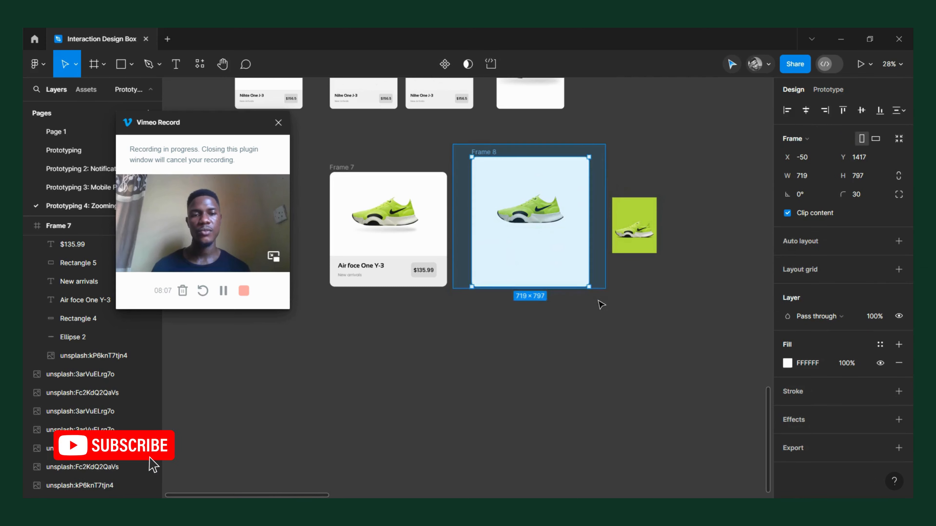
pyautogui.moveTo(539, 259); pyautogui.dragTo(713, 424)
pyautogui.hscroll(-3, 549, 292)
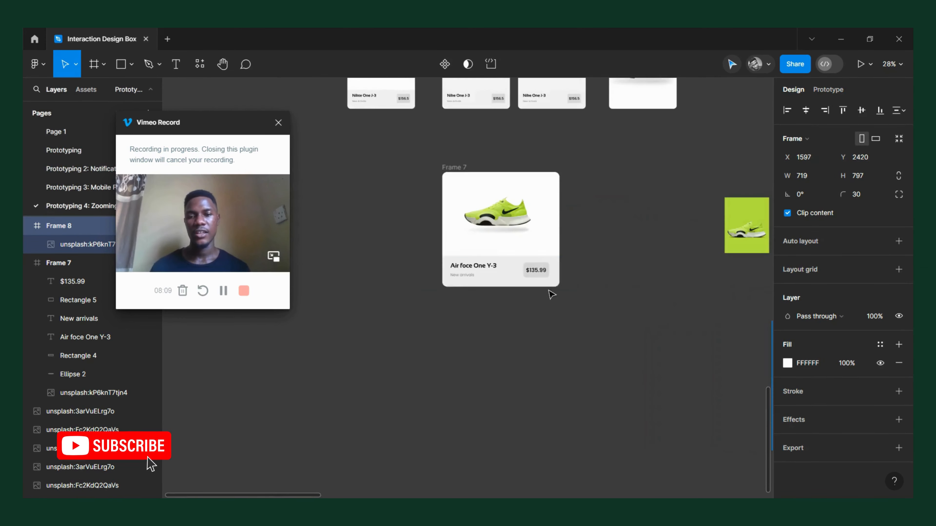
pyautogui.scroll(3, 549, 293)
pyautogui.moveTo(391, 140); pyautogui.dragTo(503, 151)
pyautogui.hotkey('ctrl', 'z')
pyautogui.hotkey('shift', 'Return')
# - Place Frame 8 beside Frame 7 at about X -88, Y 1472 and shorten it by raising its lower edge
pyautogui.hscroll(5, 403, 124)
pyautogui.scroll(-5, 403, 125)
pyautogui.moveTo(577, 201); pyautogui.dragTo(417, 143)
pyautogui.scroll(5, 417, 143)
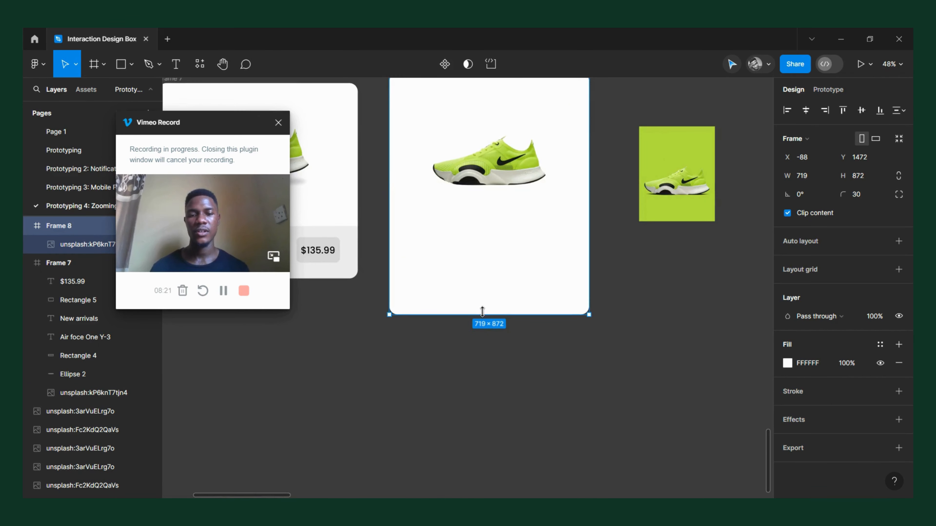
pyautogui.moveTo(482, 311); pyautogui.dragTo(473, 291)
# - Move the shoe image in Frame 8 to about X 87, Y 163
pyautogui.click(497, 180)
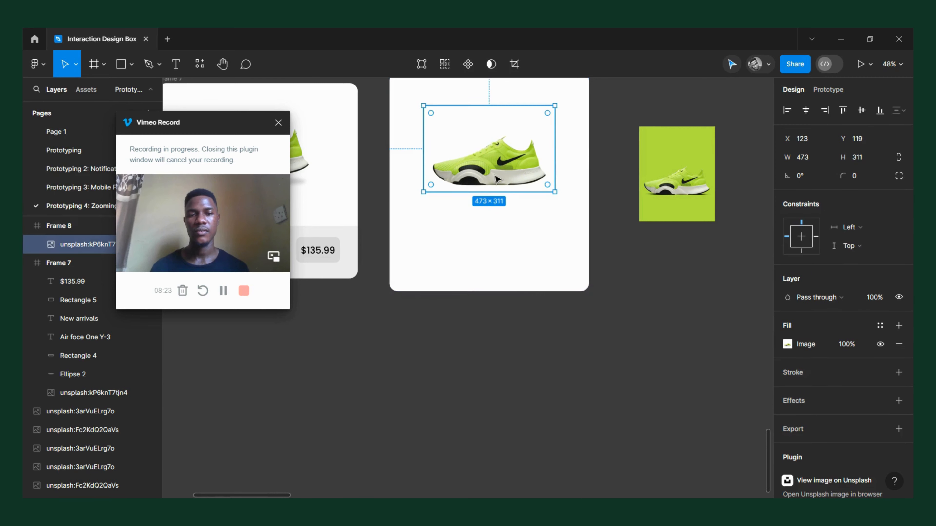
pyautogui.hscroll(-4, 506, 167)
pyautogui.moveTo(619, 144); pyautogui.dragTo(607, 152)
pyautogui.hscroll(4, 528, 168)
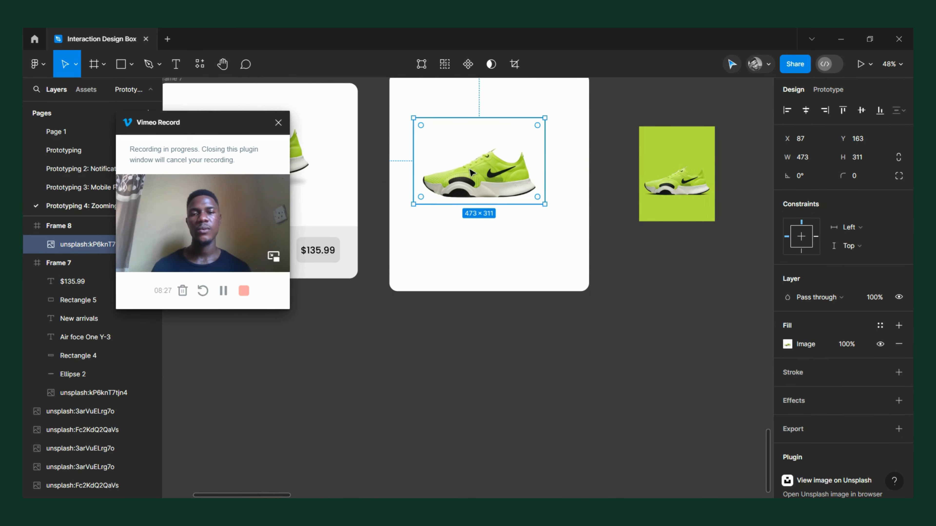
# - Switch the image fill mode of Frame 8's shoe to Crop
pyautogui.scroll(5, 470, 167)
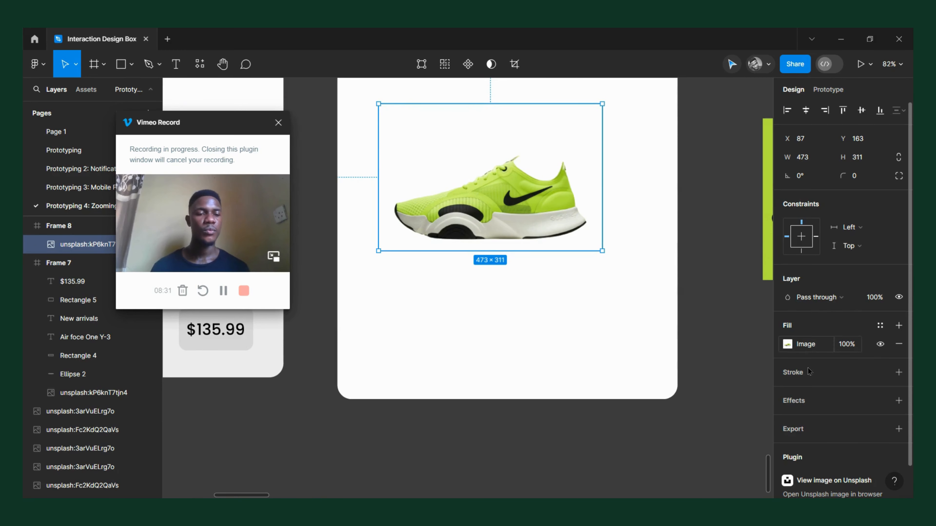
pyautogui.click(787, 345)
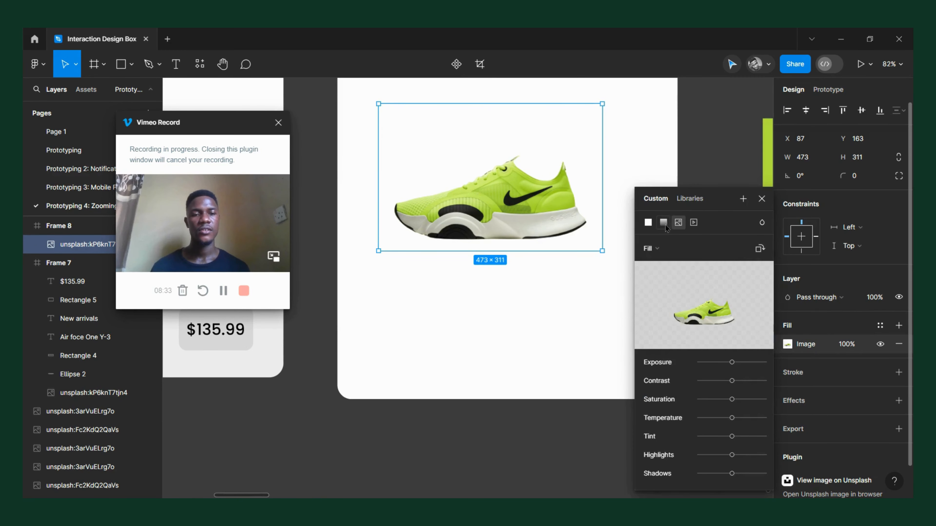
pyautogui.click(654, 250)
pyautogui.click(663, 275)
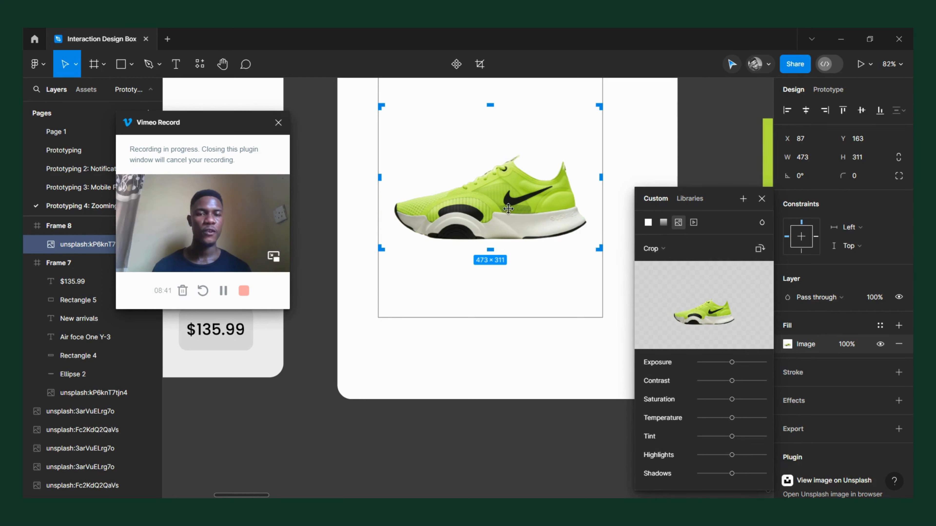
# - Shift the shoe picture up within its crop area and try to enlarge it from its lower edge
pyautogui.moveTo(508, 209); pyautogui.dragTo(489, 153)
pyautogui.moveTo(573, 254); pyautogui.dragTo(590, 280)
pyautogui.hotkey('ctrl', 'z')
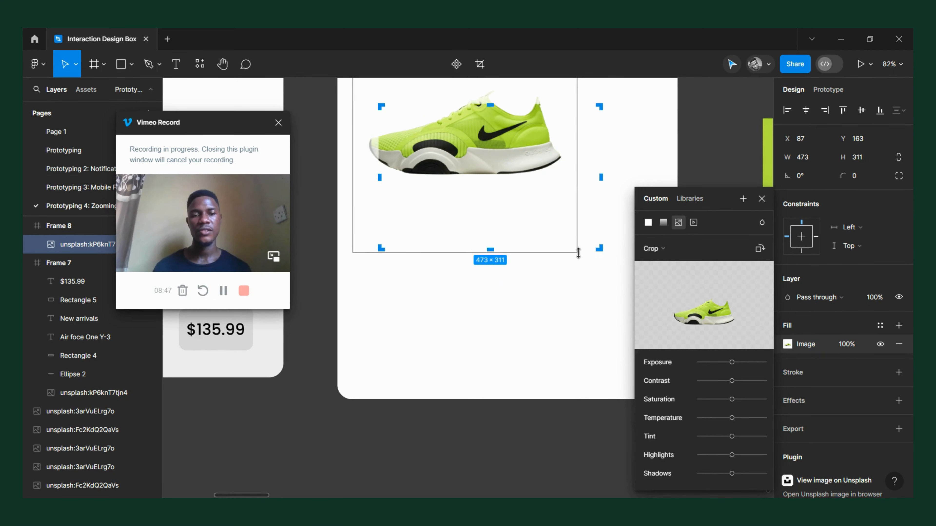
pyautogui.moveTo(574, 247)
pyautogui.mouseDown()
pyautogui.moveTo(589, 266)
pyautogui.moveTo(577, 262)
pyautogui.mouseUp()
pyautogui.hotkey('ctrl', 'z')
pyautogui.scroll(-5, 484, 181)
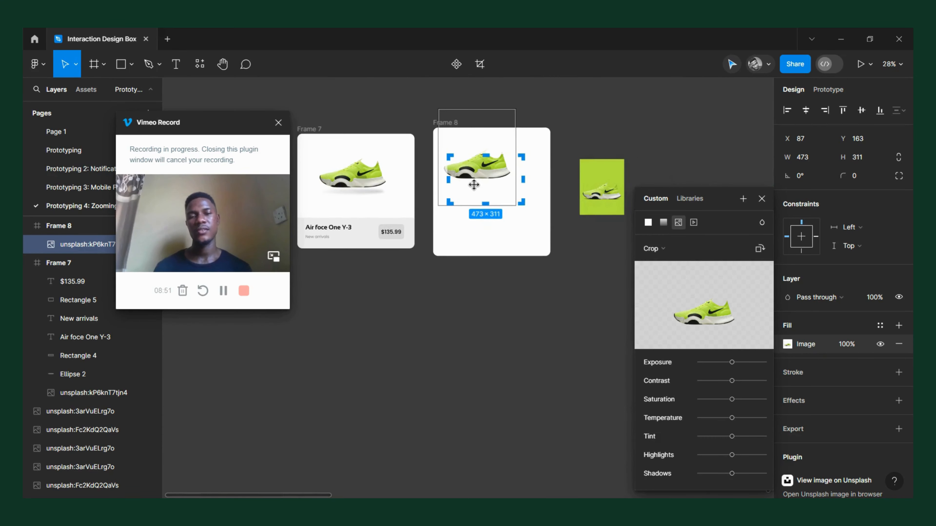
pyautogui.scroll(4, 511, 167)
pyautogui.scroll(-3, 478, 174)
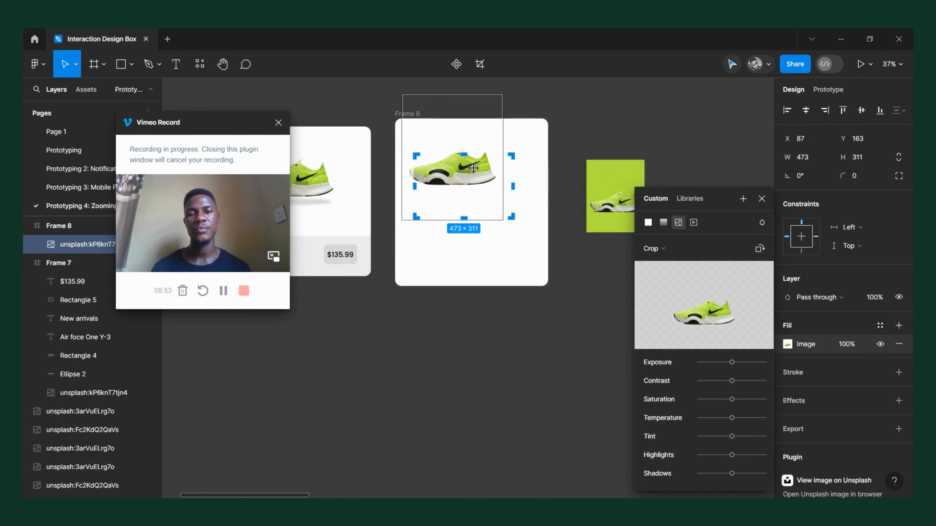
# - Enlarge the shoe picture inside the crop area and reposition it so the shoe spans the crop's width
pyautogui.moveTo(479, 174); pyautogui.dragTo(487, 183)
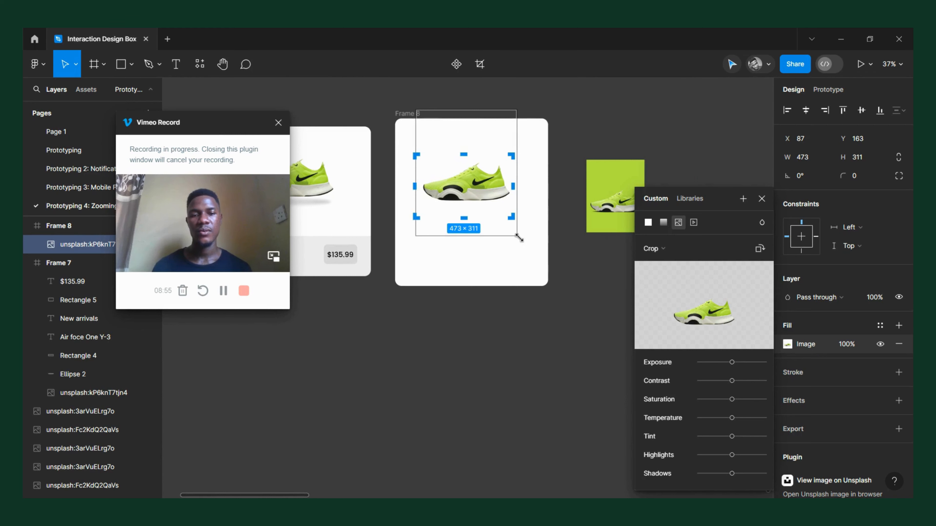
pyautogui.moveTo(528, 252); pyautogui.dragTo(541, 272)
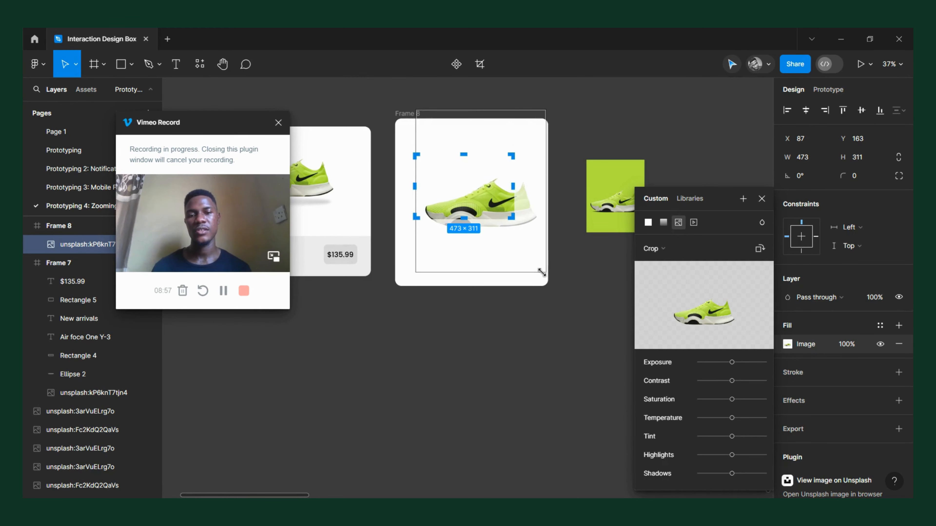
pyautogui.moveTo(490, 240); pyautogui.dragTo(479, 229)
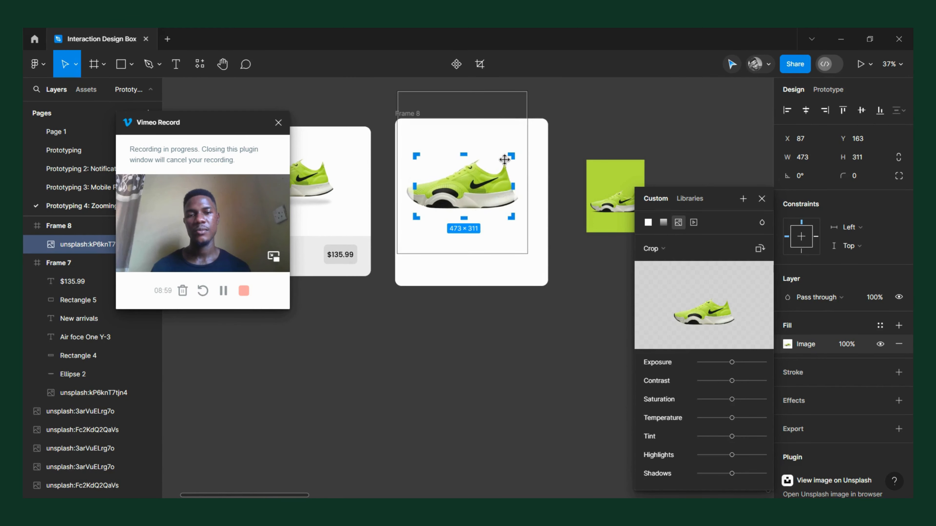
# - Shrink the crop area around the front part of the shoe in Frame 8 to about 231 × 205
pyautogui.hscroll(-5, 485, 194)
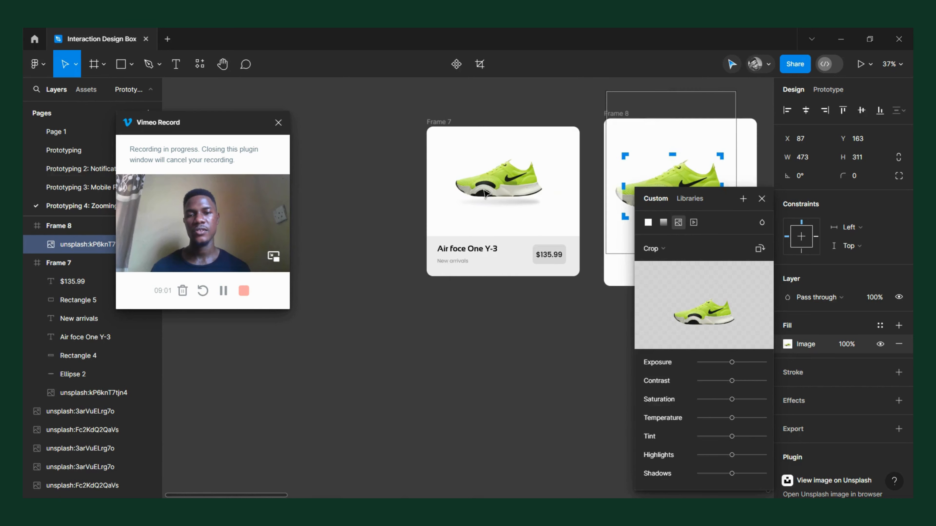
pyautogui.scroll(3, 501, 193)
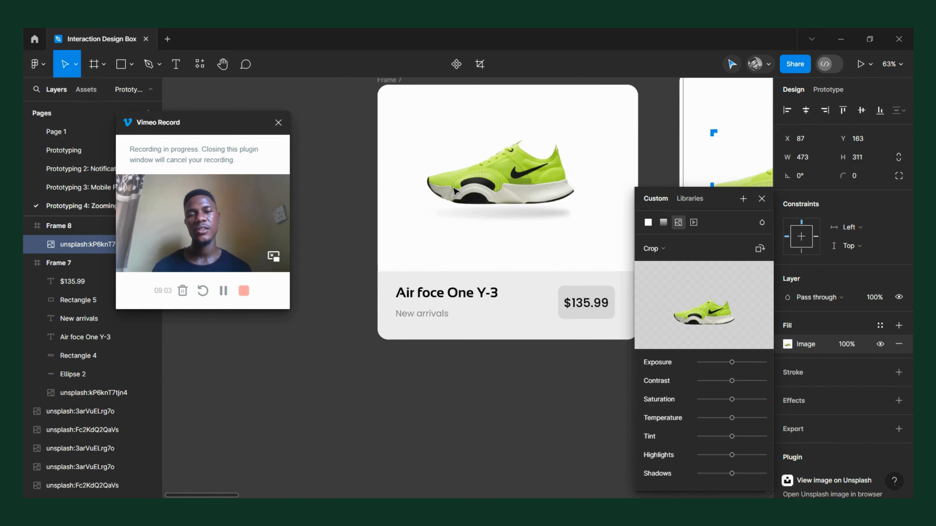
pyautogui.hscroll(2, 454, 192)
pyautogui.hscroll(2, 501, 180)
pyautogui.hscroll(-2, 444, 205)
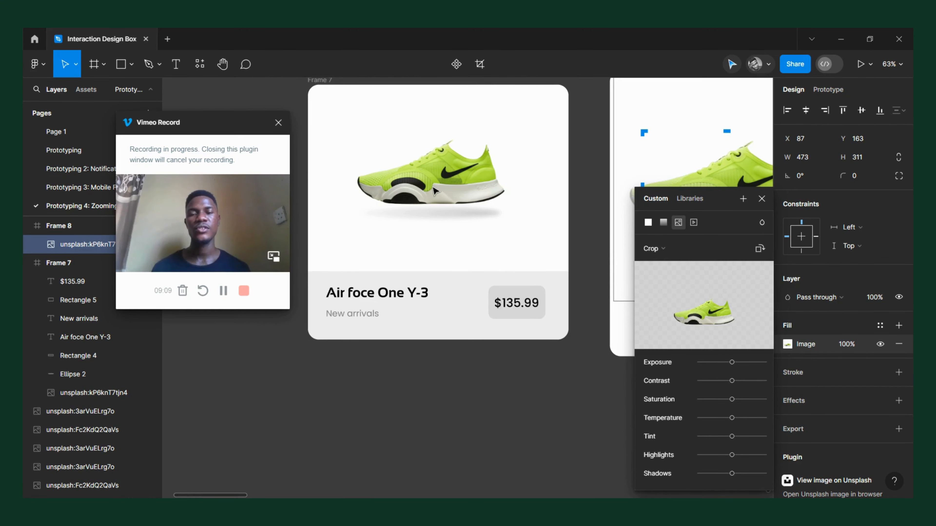
pyautogui.hscroll(8, 405, 203)
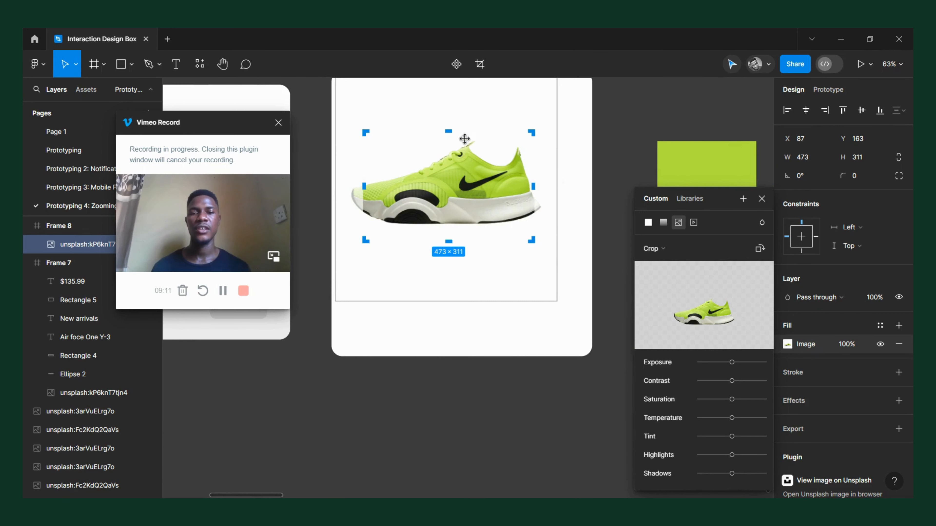
pyautogui.moveTo(532, 133); pyautogui.dragTo(431, 181)
pyautogui.moveTo(396, 219); pyautogui.dragTo(401, 220)
pyautogui.moveTo(428, 184)
pyautogui.mouseDown()
pyautogui.moveTo(428, 170)
pyautogui.moveTo(448, 169)
pyautogui.moveTo(421, 191)
pyautogui.moveTo(432, 194)
pyautogui.mouseUp()
# - Enlarge the shoe picture behind the crop slightly by extending its upper corner outward
pyautogui.scroll(-5, 549, 138)
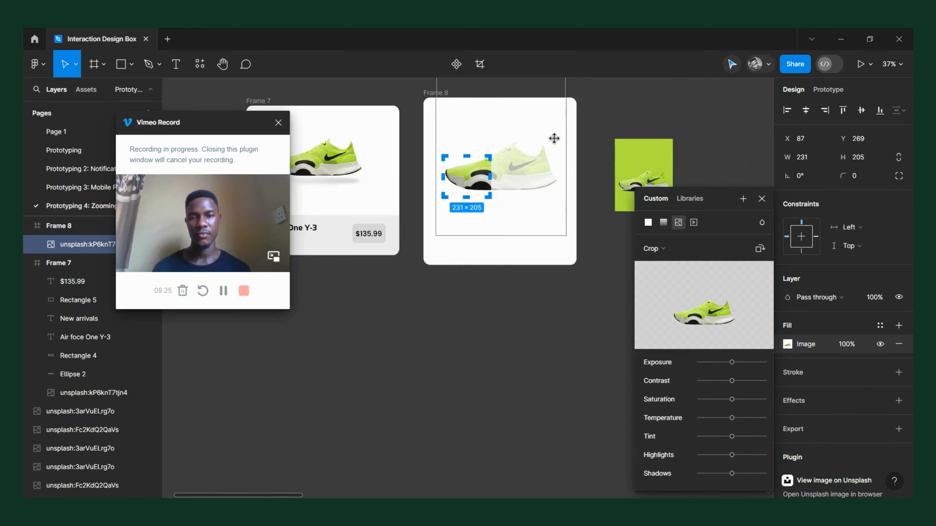
pyautogui.hscroll(-3, 554, 138)
pyautogui.scroll(3, 629, 167)
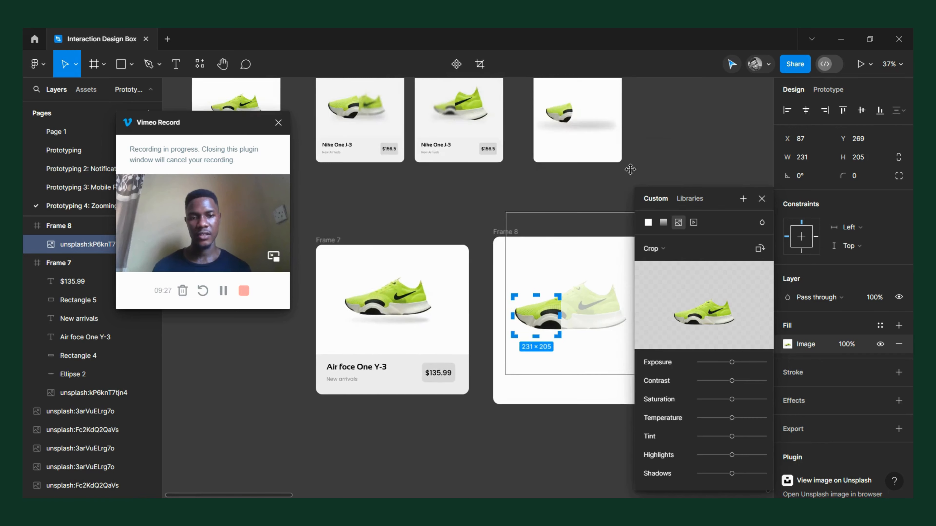
pyautogui.scroll(-3, 612, 184)
pyautogui.hscroll(3, 594, 202)
pyautogui.moveTo(567, 146); pyautogui.dragTo(578, 141)
pyautogui.scroll(5, 495, 228)
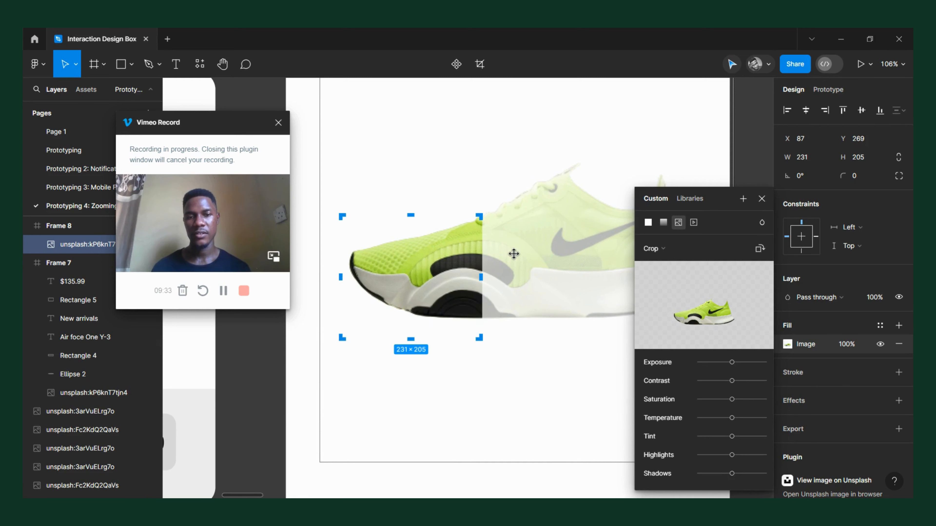
pyautogui.scroll(-6, 514, 254)
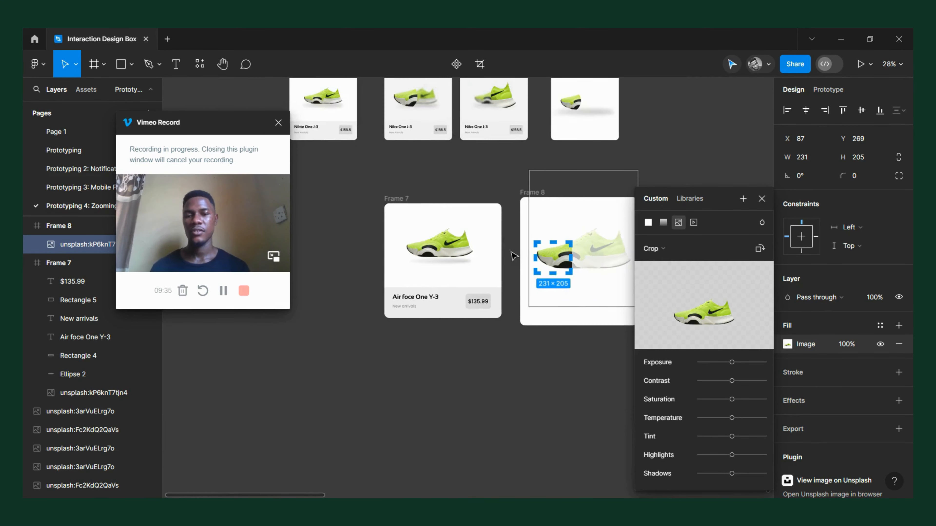
# - Apply the crop and round the cropped shoe image's corners to a radius of 154
pyautogui.scroll(2, 510, 255)
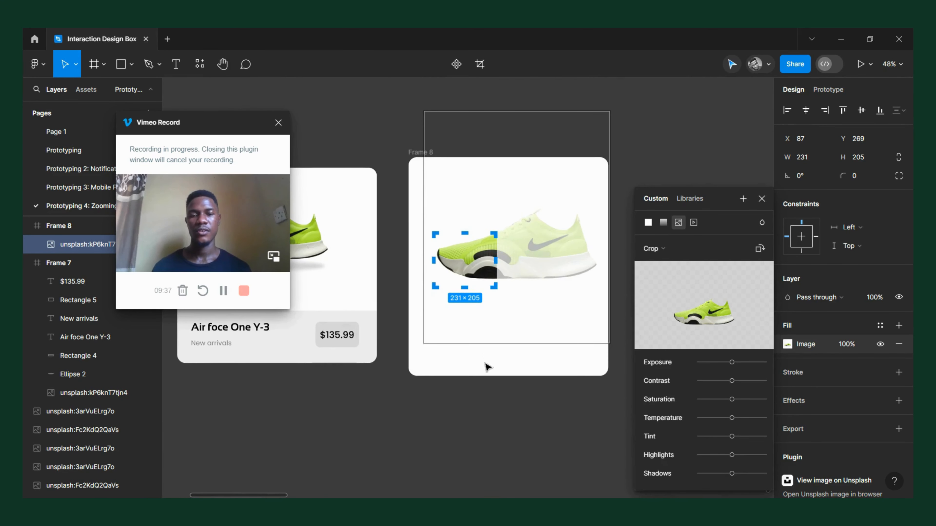
pyautogui.press('Escape')
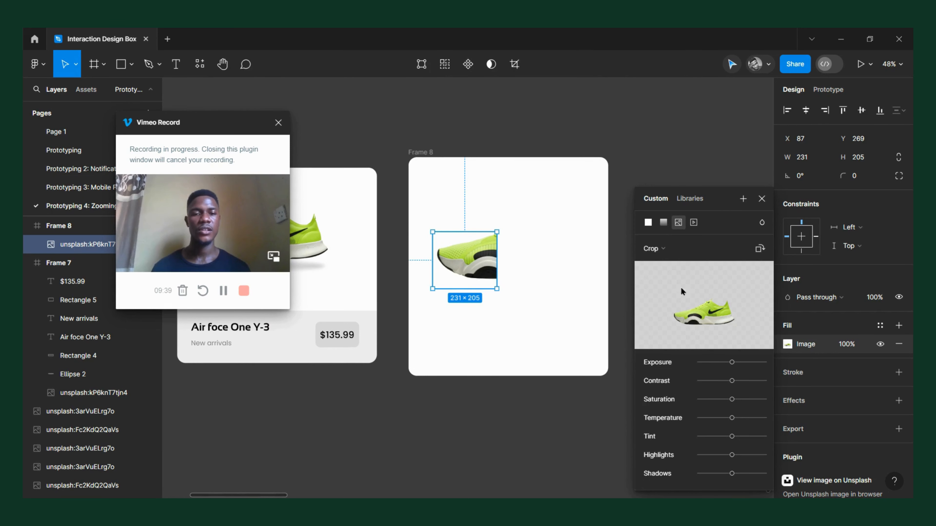
pyautogui.moveTo(837, 172); pyautogui.dragTo(839, 69)
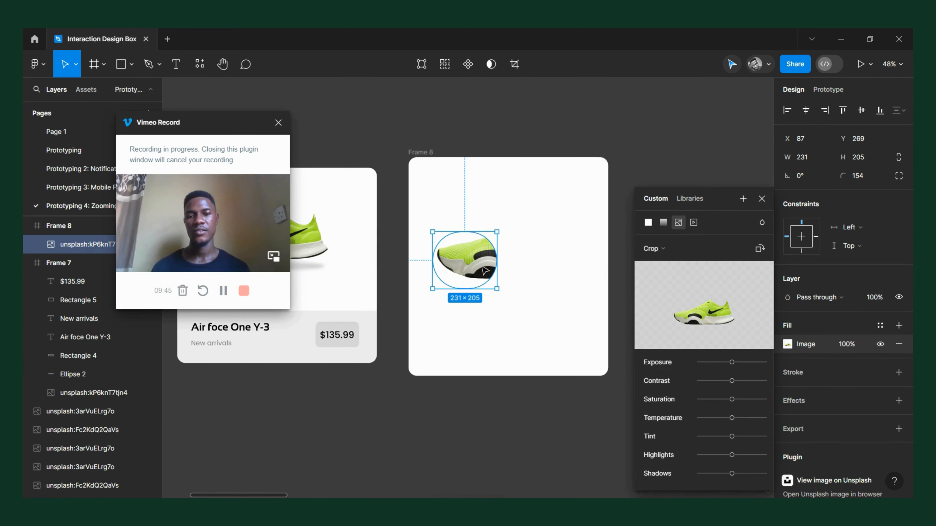
# - Move the rounded close-up from Frame 8 over the front of the shoe in Frame 7 and enlarge it to about 256 × 227
pyautogui.moveTo(472, 264); pyautogui.dragTo(505, 242)
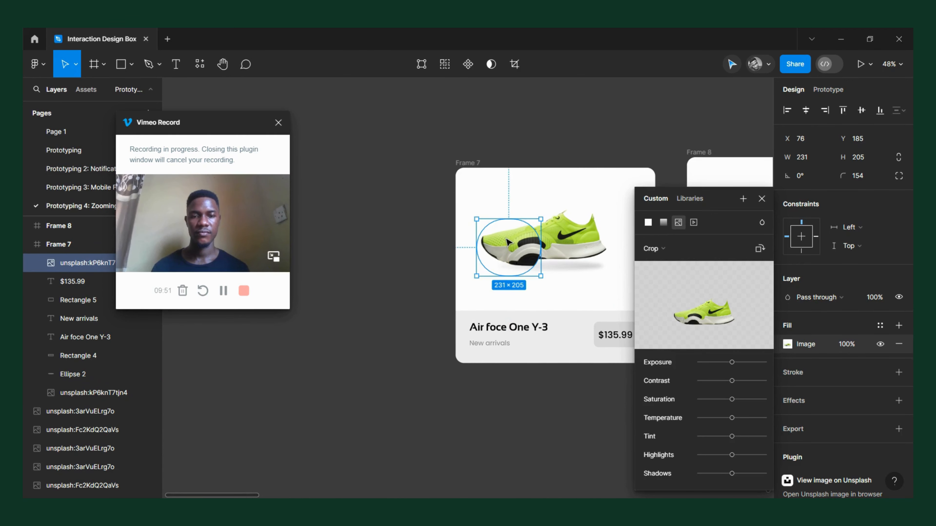
pyautogui.hscroll(4, 504, 243)
pyautogui.scroll(5, 453, 222)
pyautogui.moveTo(364, 213)
pyautogui.mouseDown()
pyautogui.moveTo(384, 200)
pyautogui.moveTo(378, 205)
pyautogui.mouseUp()
pyautogui.scroll(-3, 475, 242)
pyautogui.scroll(-3, 442, 228)
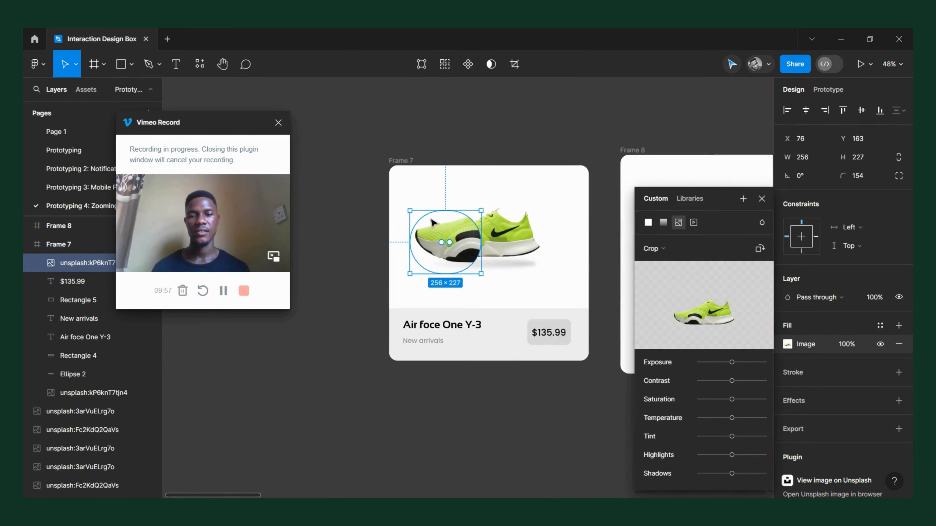
# - Move the rounded close-up out of Frame 7 onto the near edge of Frame 8
pyautogui.moveTo(435, 247); pyautogui.dragTo(630, 248)
pyautogui.hscroll(5, 547, 234)
pyautogui.scroll(-3, 484, 240)
pyautogui.hscroll(-3, 479, 262)
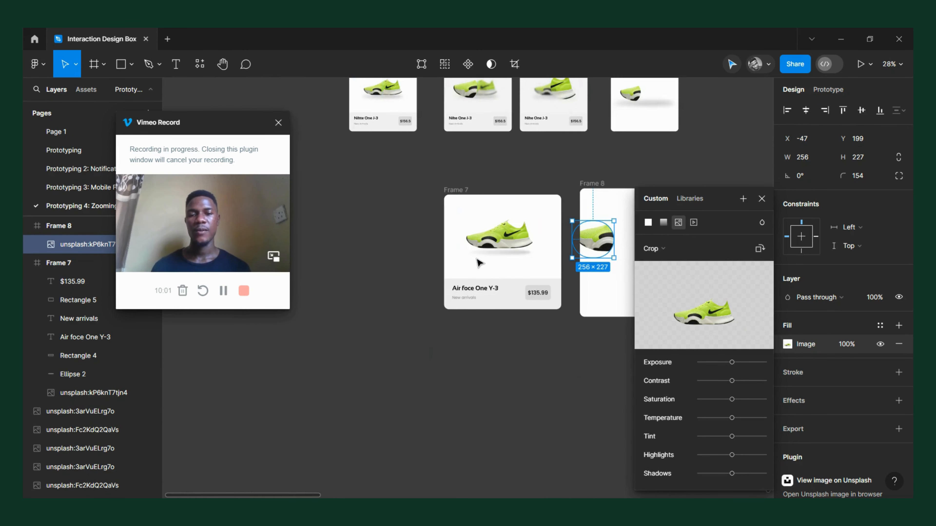
pyautogui.scroll(2, 479, 262)
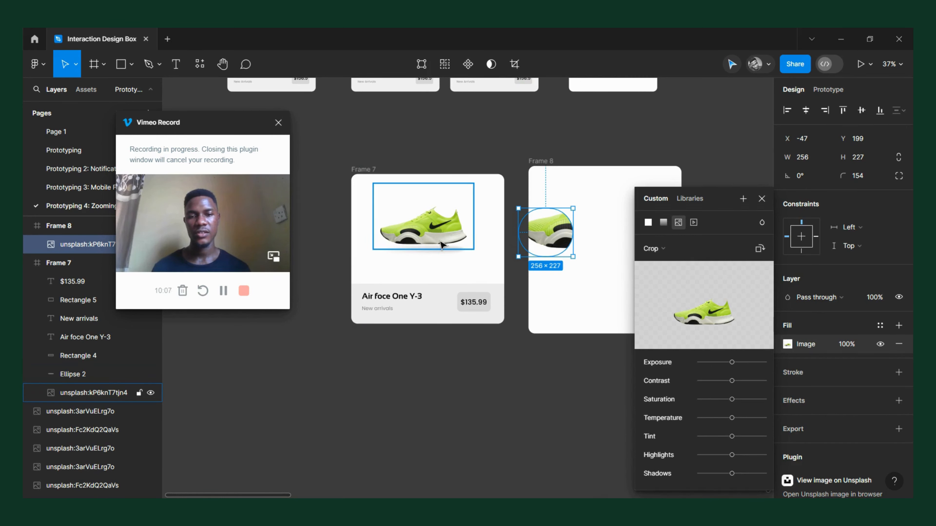
# - Place the rounded close-up back over the front of the shoe in Frame 7, at about X 68, Y 166
pyautogui.moveTo(531, 236); pyautogui.dragTo(379, 236)
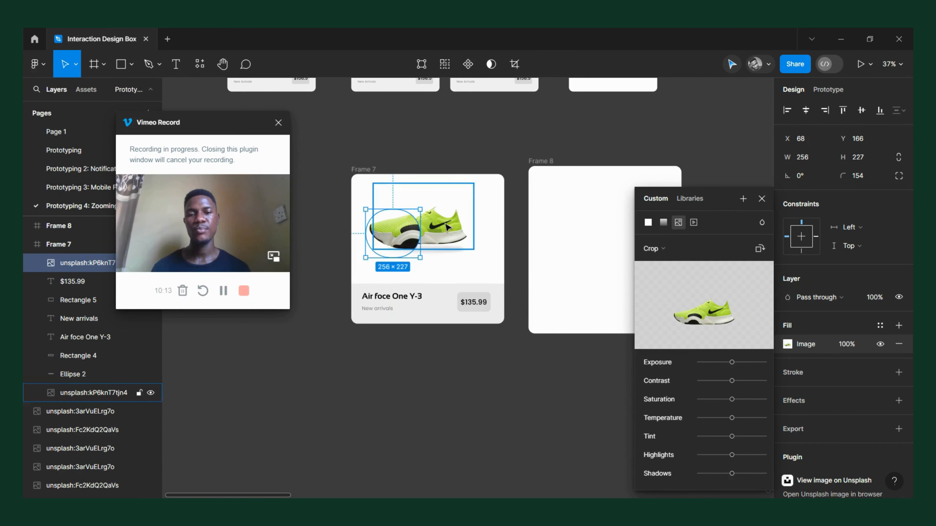
pyautogui.scroll(5, 451, 266)
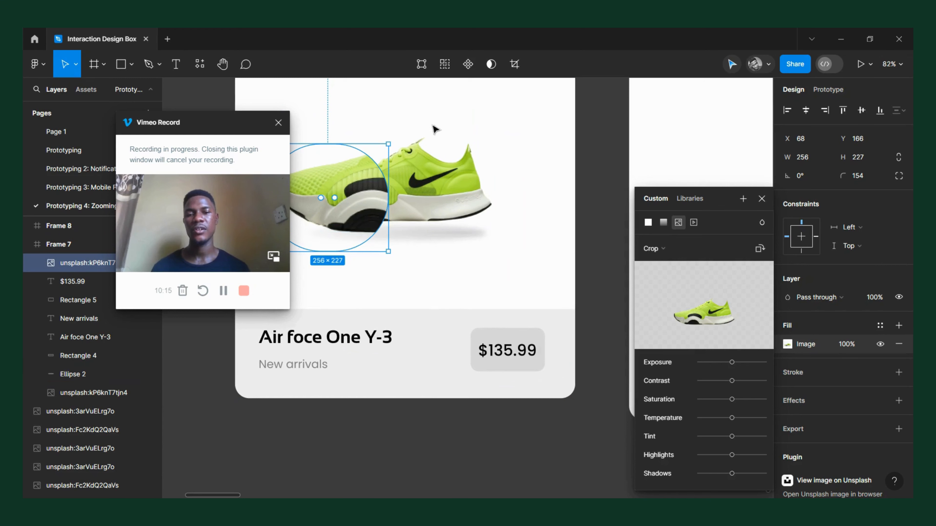
pyautogui.hscroll(-3, 475, 184)
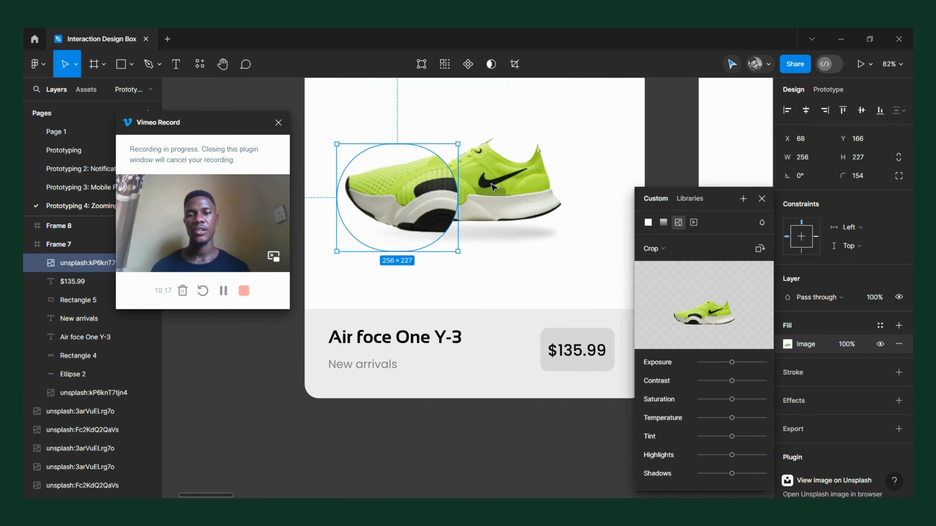
# - Draw a rectangle of about 719 × 515 covering Frame 7's shoe area down to the details strip
pyautogui.keyDown('ctrl'); pyautogui.scroll(-5, 506, 172); pyautogui.keyUp('ctrl')
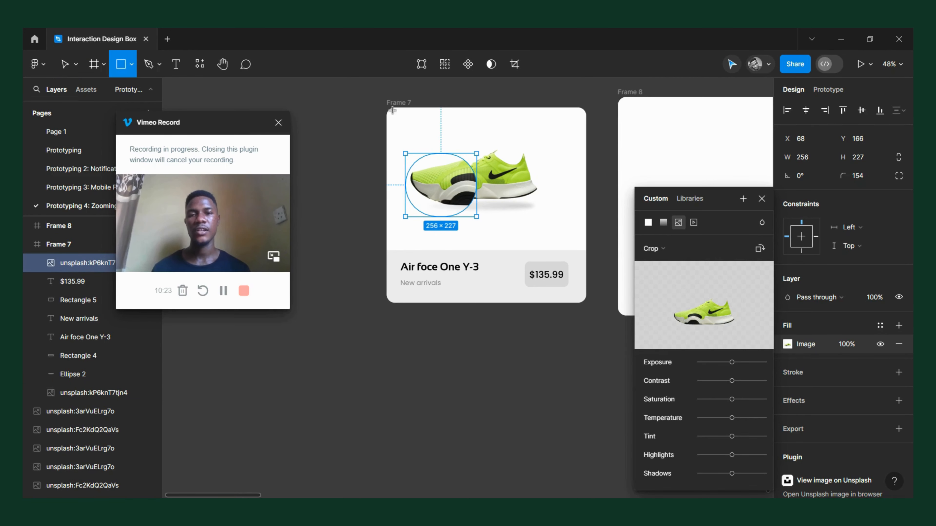
pyautogui.moveTo(387, 108); pyautogui.dragTo(586, 247)
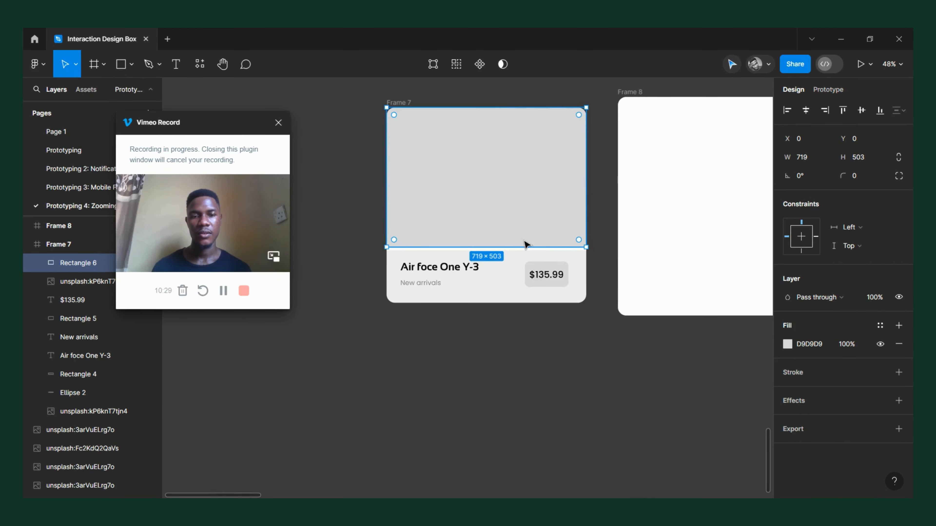
pyautogui.moveTo(522, 247); pyautogui.dragTo(522, 251)
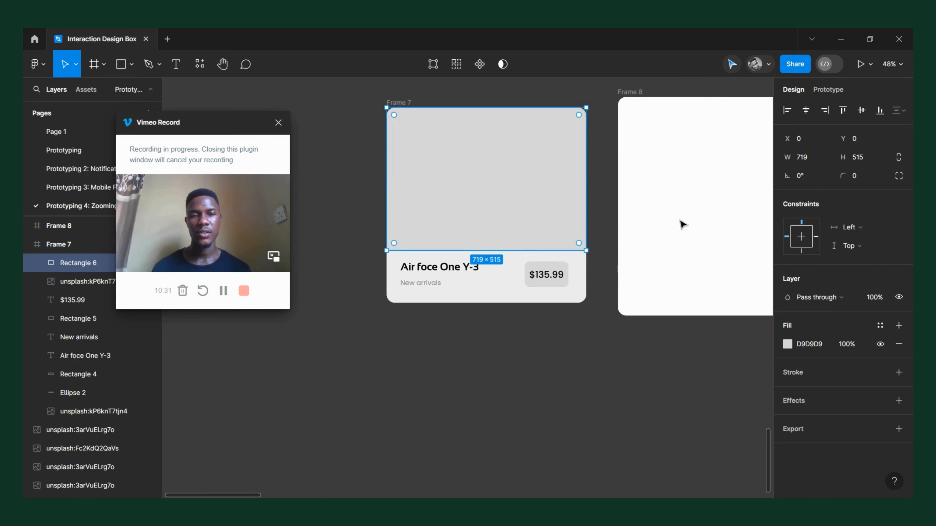
# - Fill the covering rectangle with white FFFFFF at 10% opacity
pyautogui.click(787, 344)
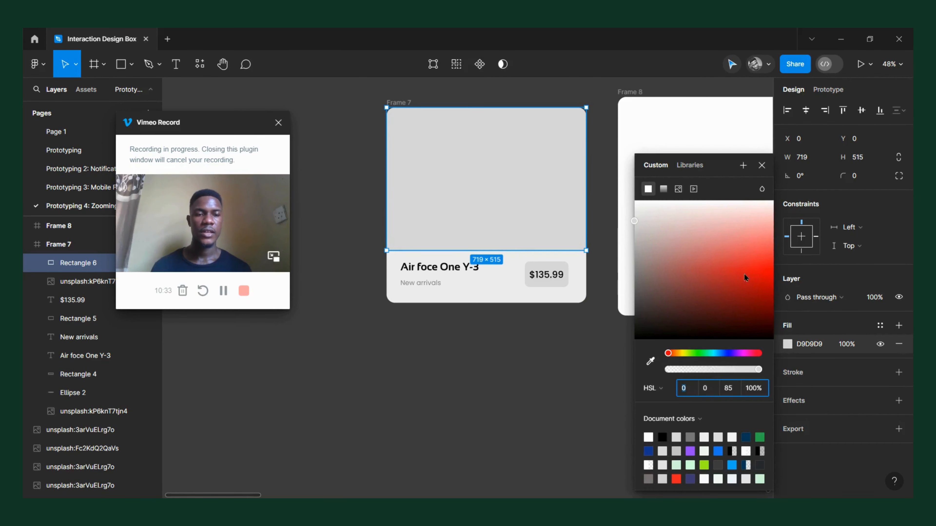
pyautogui.moveTo(745, 276); pyautogui.dragTo(632, 199)
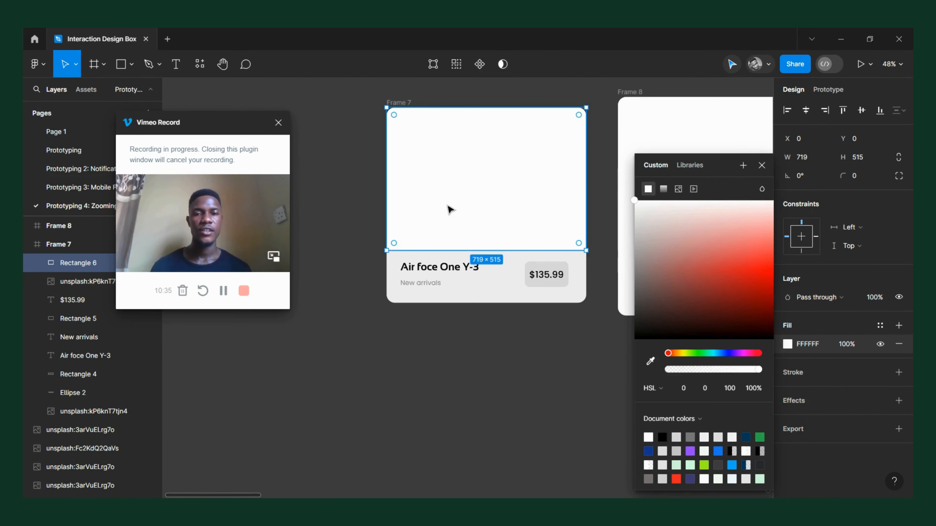
pyautogui.hscroll(3, 420, 179)
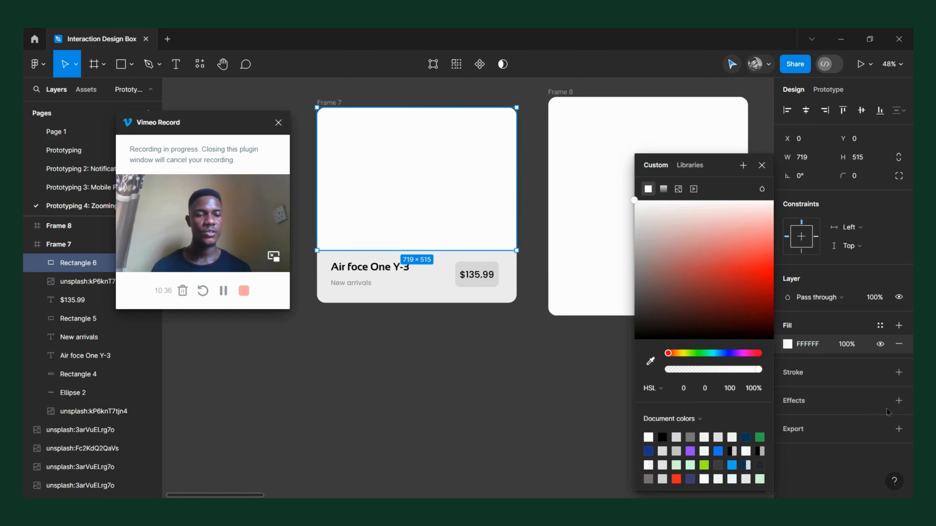
pyautogui.click(846, 349)
pyautogui.write('10')
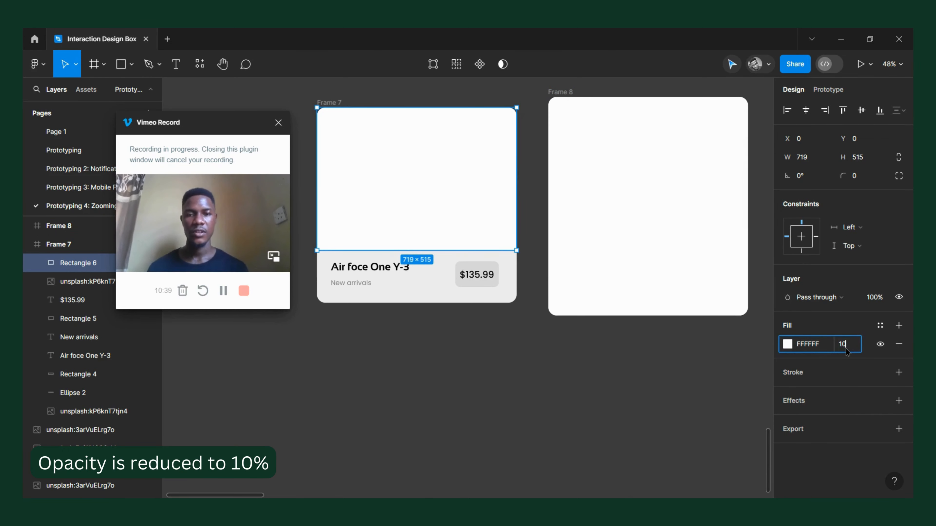
pyautogui.press('Return')
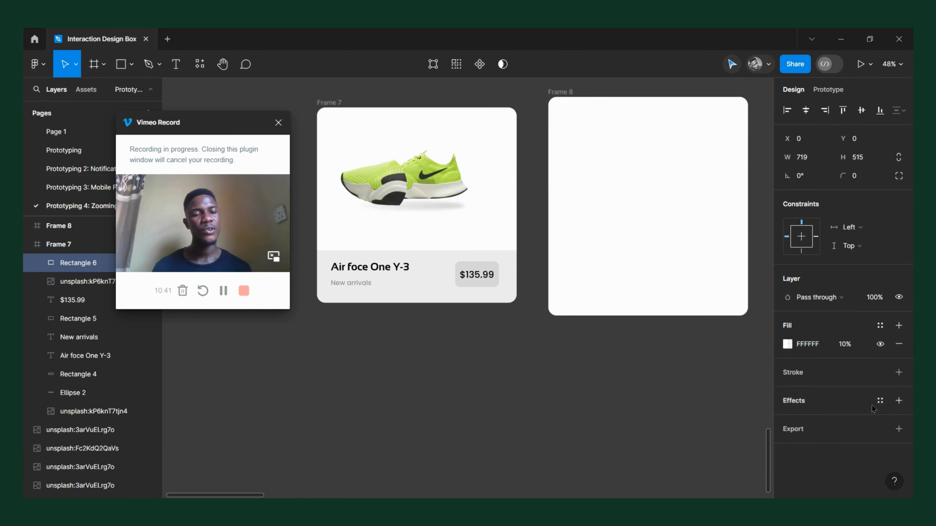
# - Add a background blur effect to the covering rectangle with a blur of about 7.8
pyautogui.click(898, 401)
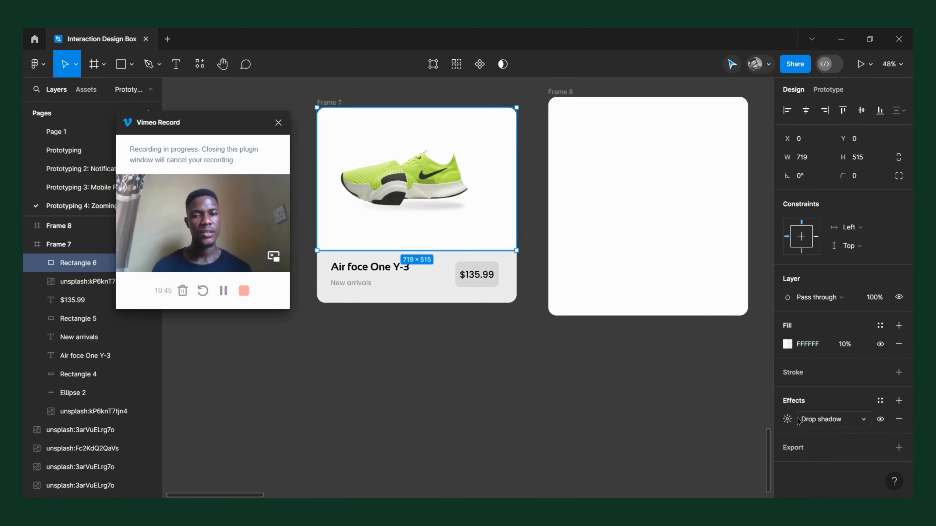
pyautogui.click(810, 423)
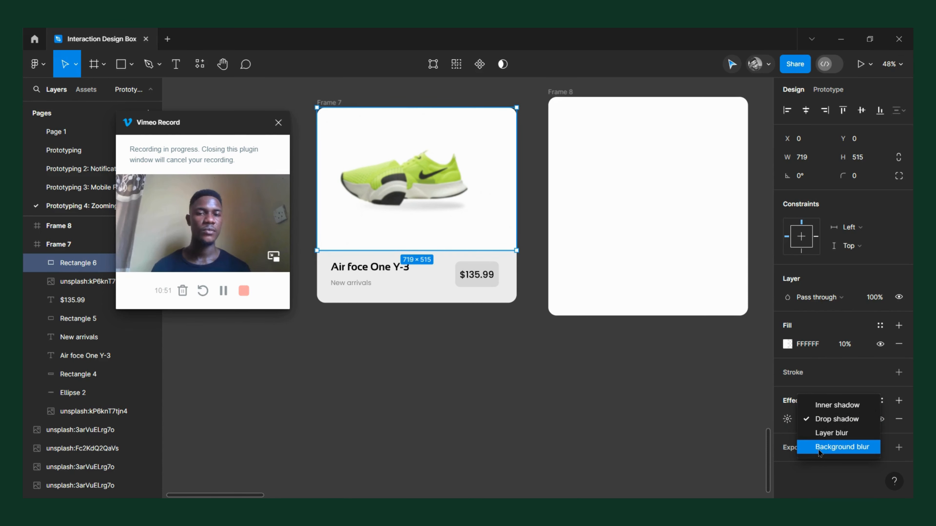
pyautogui.click(818, 449)
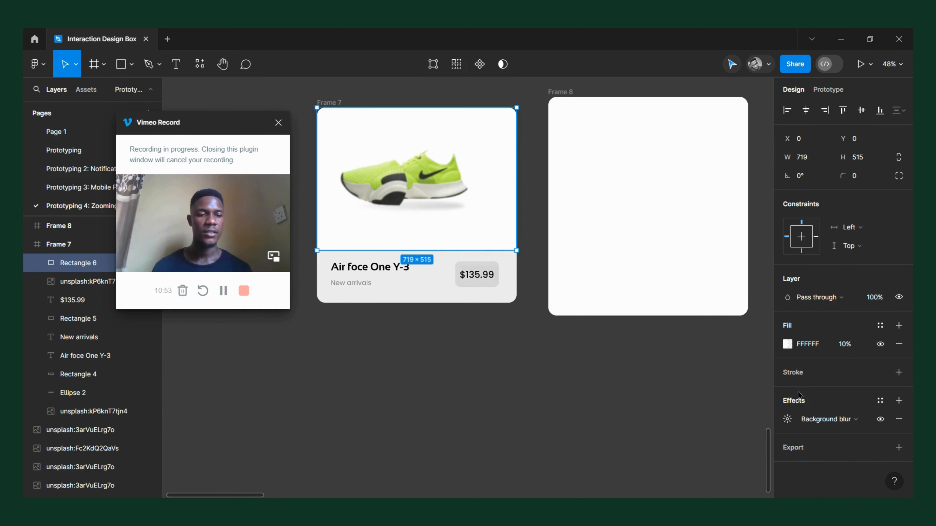
pyautogui.click(786, 419)
pyautogui.moveTo(647, 448); pyautogui.dragTo(693, 447)
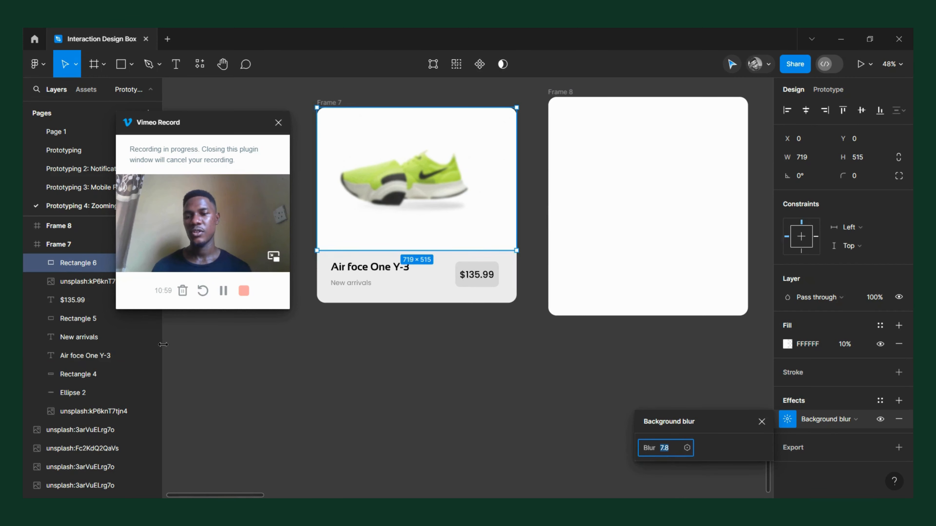
# - Bring the rounded close-up's layer above the blurred rectangle and shift it slightly to about X 63, Y 165
pyautogui.click(62, 282)
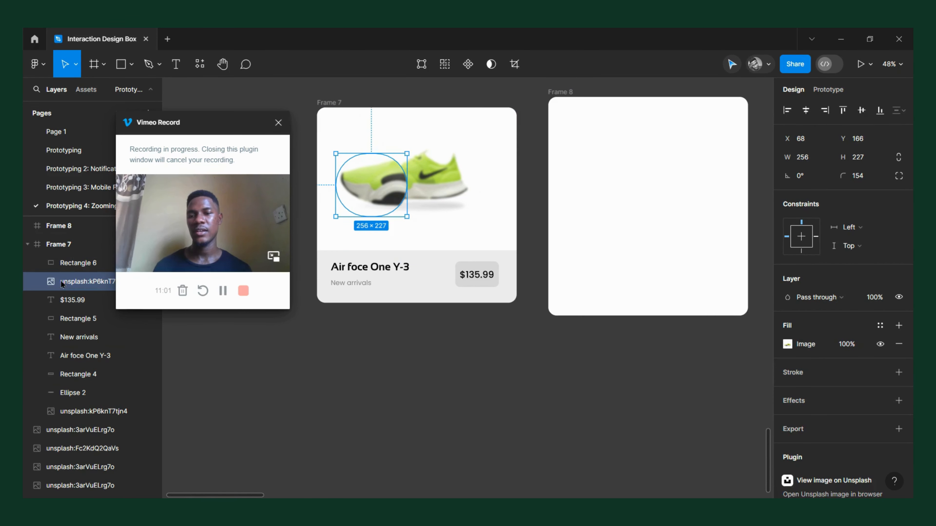
pyautogui.moveTo(62, 282); pyautogui.dragTo(58, 254)
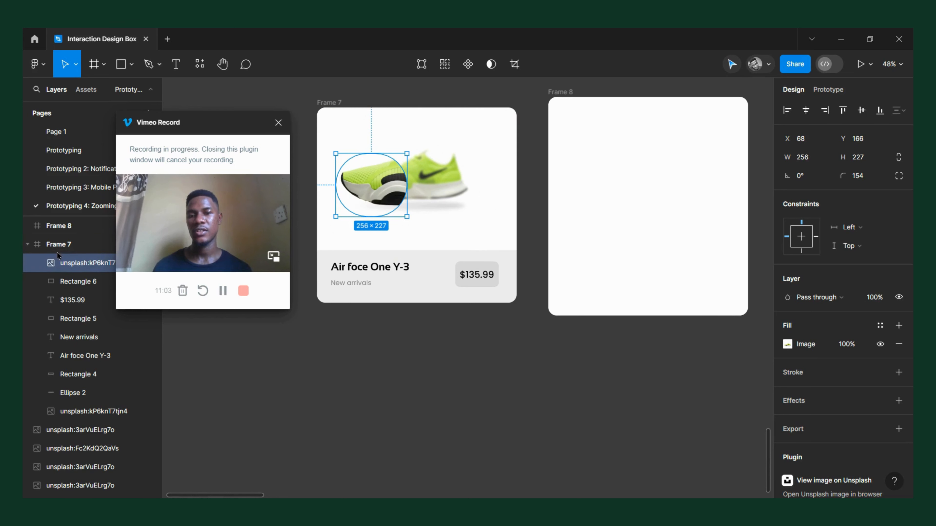
pyautogui.scroll(3, 389, 151)
pyautogui.hscroll(-5, 405, 157)
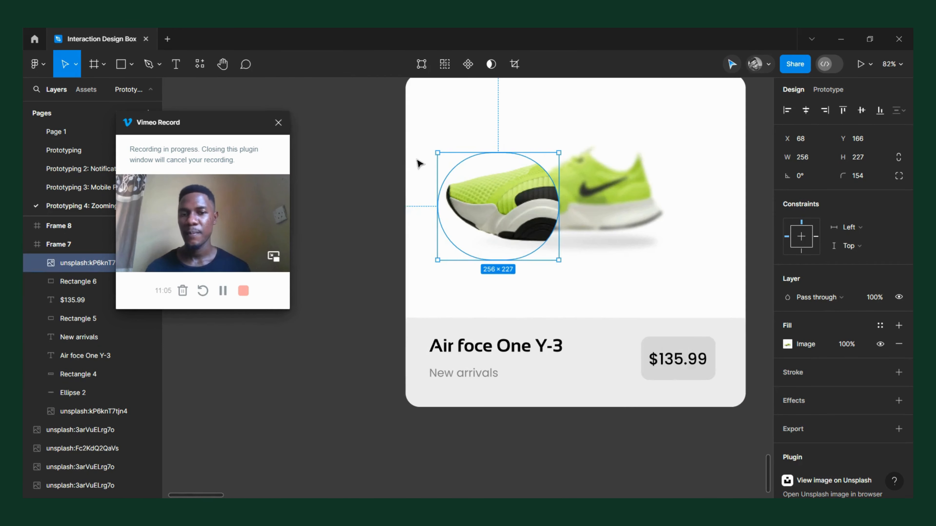
pyautogui.moveTo(496, 242); pyautogui.dragTo(495, 241)
pyautogui.scroll(-3, 365, 229)
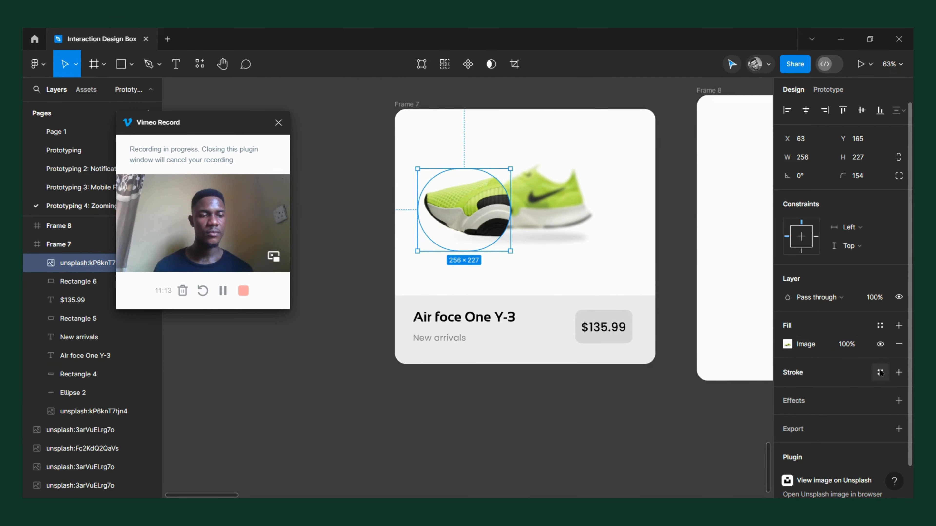
# - Add an inside stroke of width 1 in light grey DDDDDD to the rounded close-up
pyautogui.click(898, 372)
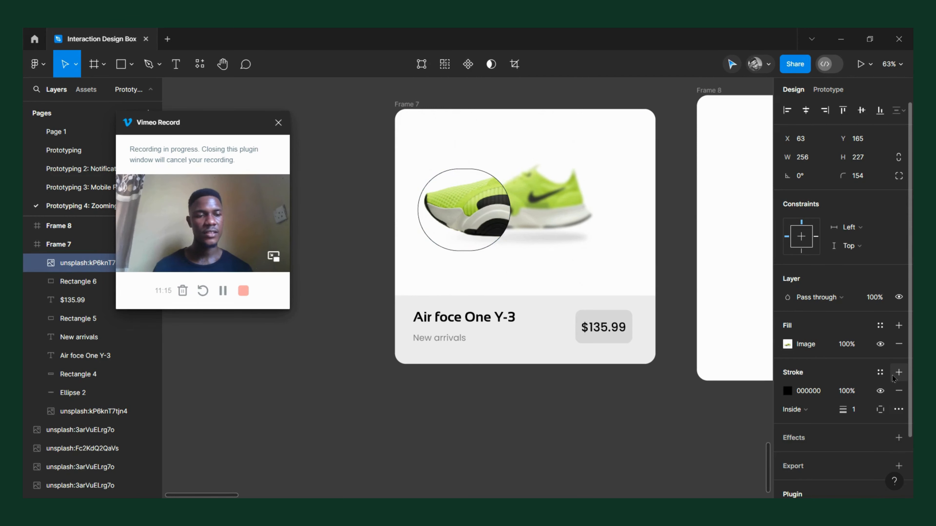
pyautogui.click(787, 391)
pyautogui.moveTo(707, 281)
pyautogui.mouseDown()
pyautogui.moveTo(621, 257)
pyautogui.moveTo(589, 228)
pyautogui.mouseUp()
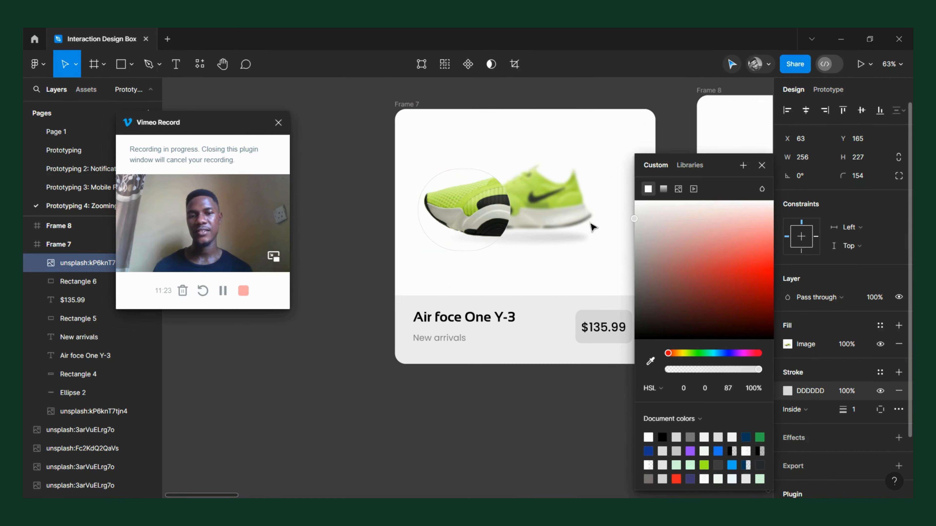
pyautogui.click(378, 199)
pyautogui.scroll(-3, 378, 199)
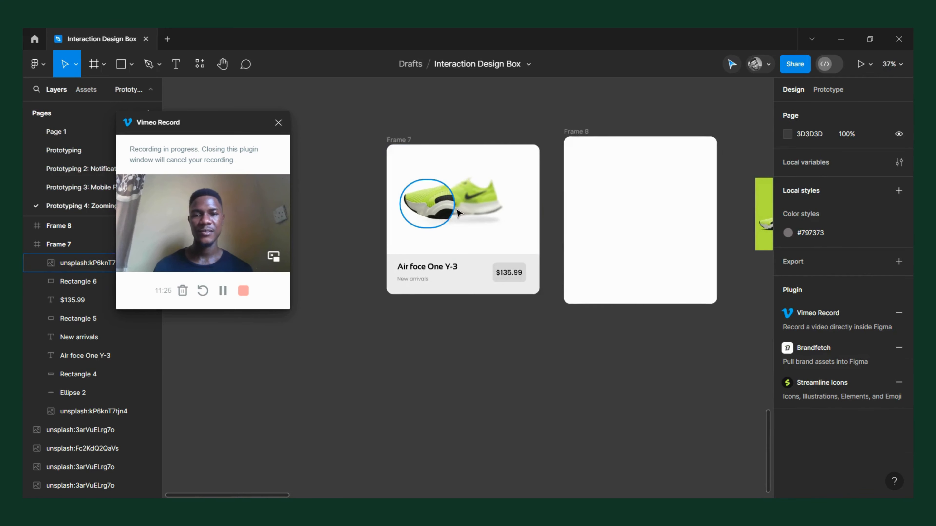
# - Move the empty Frame 8 well below the card's row to clear the space beside Frame 7
pyautogui.scroll(5, 456, 205)
pyautogui.scroll(-4, 530, 263)
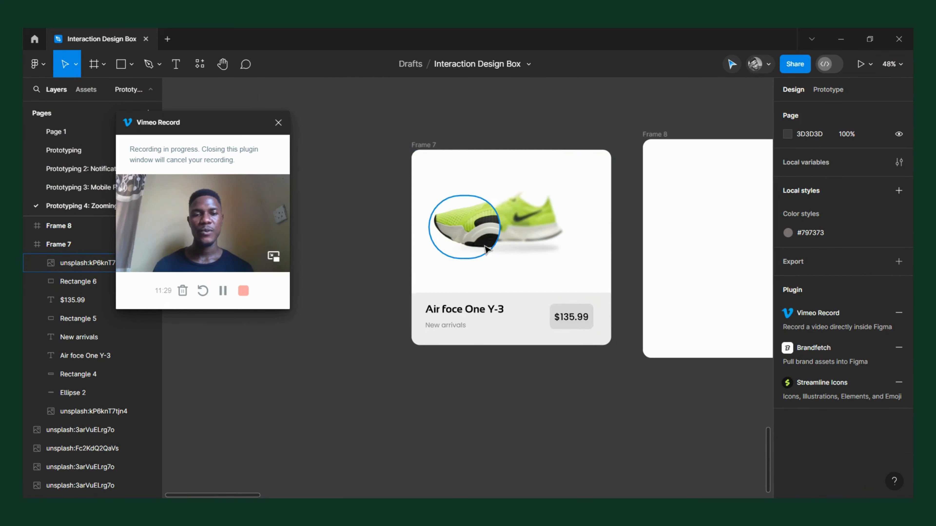
pyautogui.hscroll(5, 527, 218)
pyautogui.click(562, 169)
pyautogui.moveTo(562, 169); pyautogui.dragTo(573, 183)
pyautogui.hotkey('ctrl', 'z')
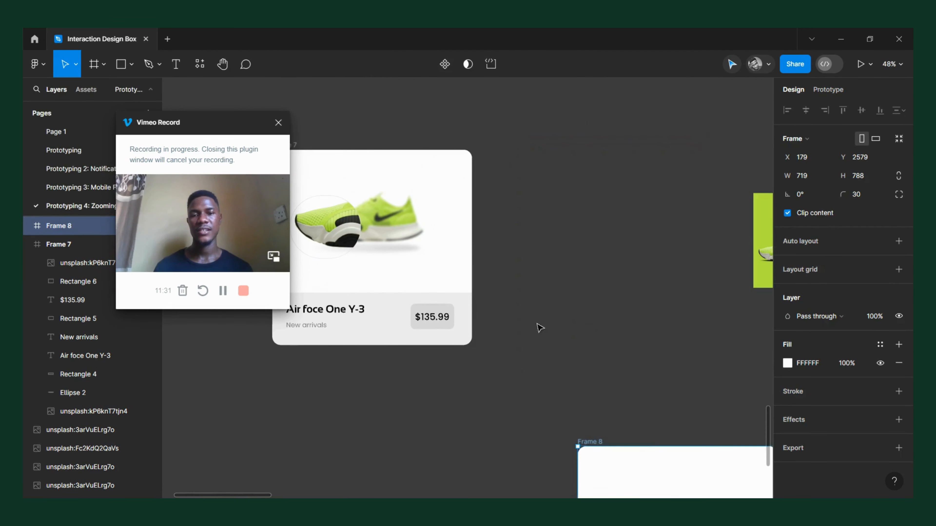
# - Duplicate Frame 7 to place a copy of the card beside it
pyautogui.hscroll(-3, 539, 324)
pyautogui.click(359, 146)
pyautogui.hotkey('ctrl', 'd')
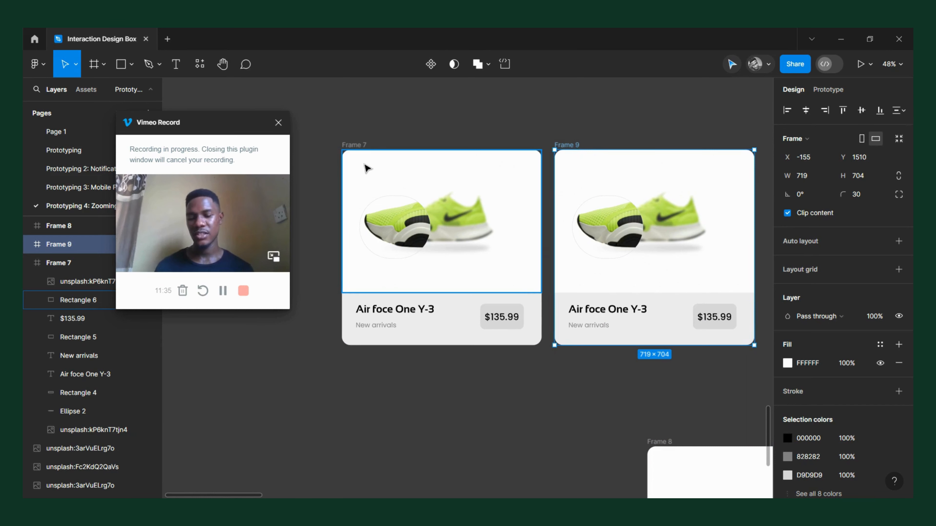
pyautogui.hscroll(4, 479, 148)
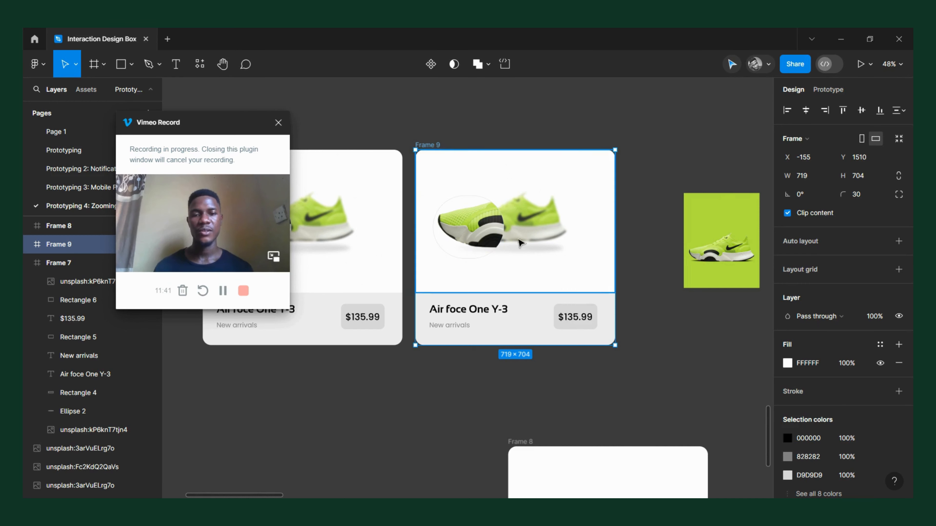
pyautogui.scroll(5, 514, 237)
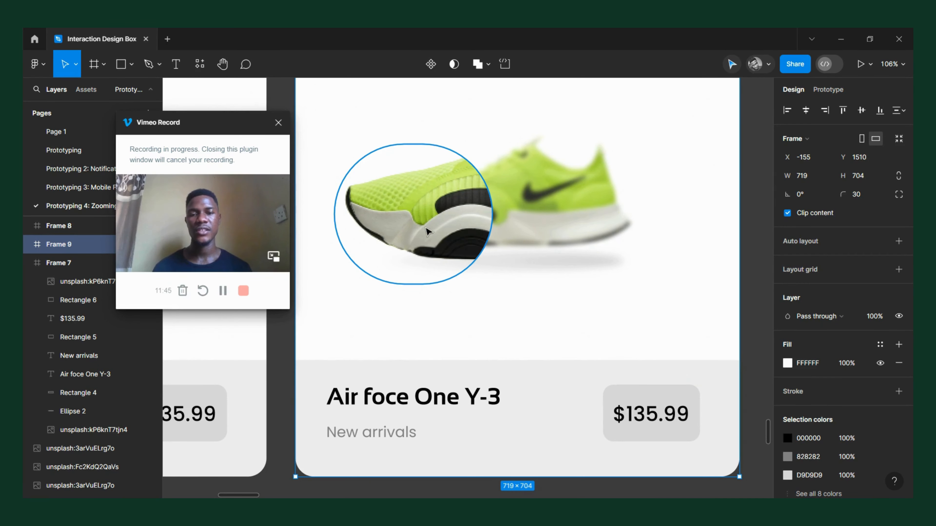
pyautogui.scroll(-5, 449, 229)
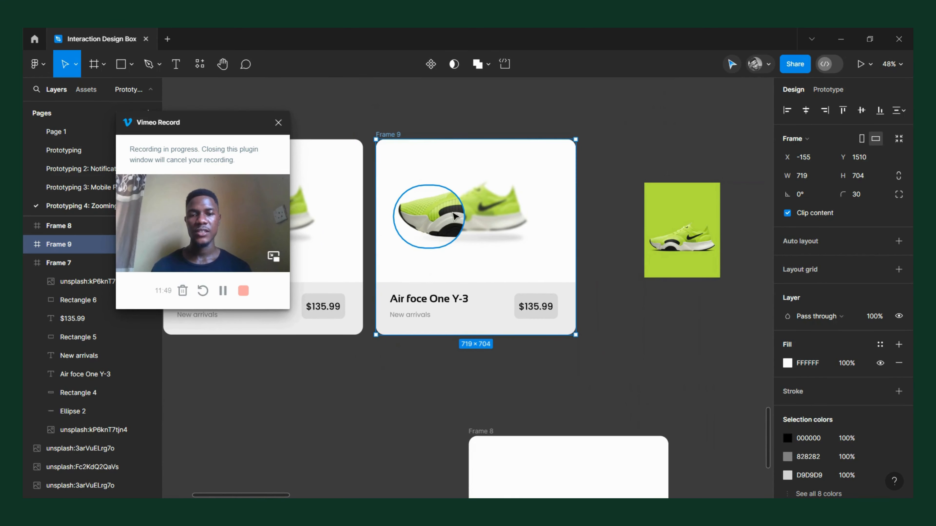
# - Move Frame 9's rounded close-up over the shoe's heel at X 321, Y 167 and reposition its cropped image to show the heel
pyautogui.click(433, 212)
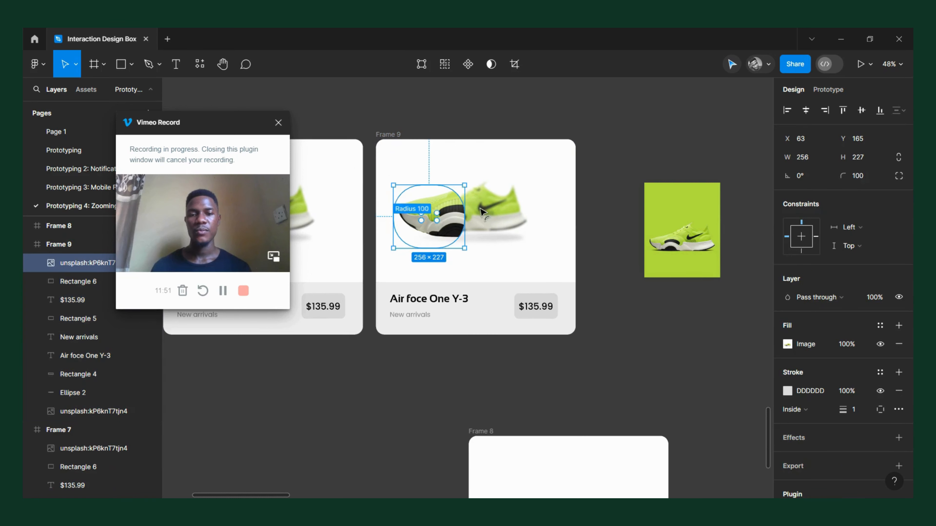
pyautogui.moveTo(413, 233); pyautogui.dragTo(391, 245)
pyautogui.doubleClick(495, 226)
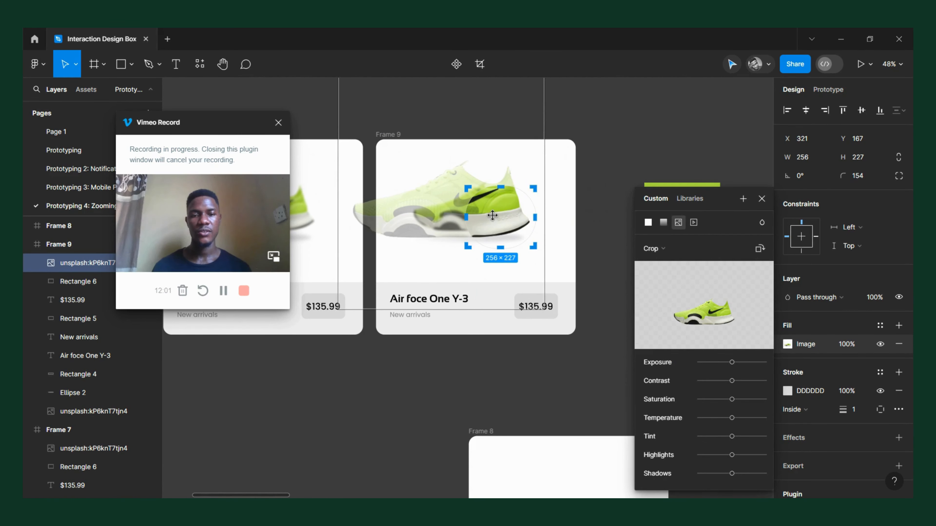
pyautogui.moveTo(512, 215); pyautogui.dragTo(511, 217)
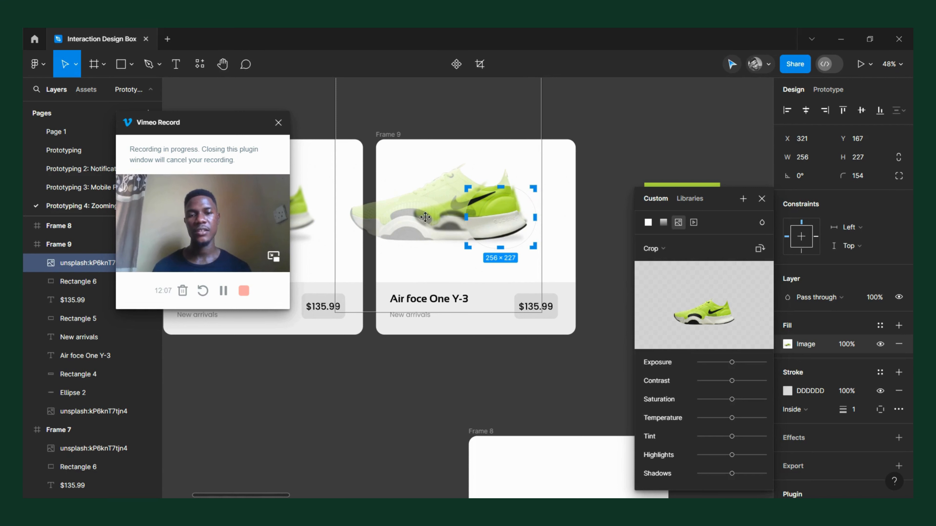
pyautogui.scroll(-3, 505, 219)
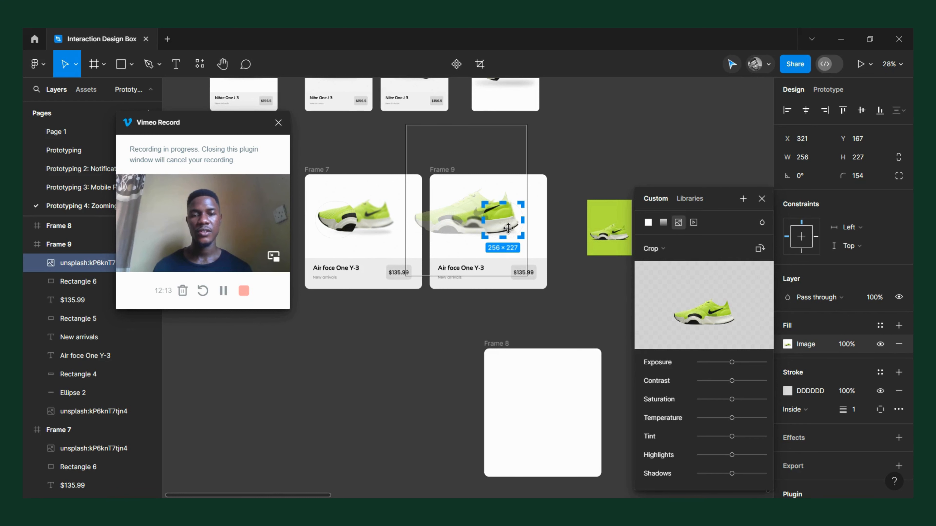
pyautogui.press('Escape')
# - Shift the heel close-up in Frame 9 up and outward to X 360, Y 144
pyautogui.scroll(3, 521, 221)
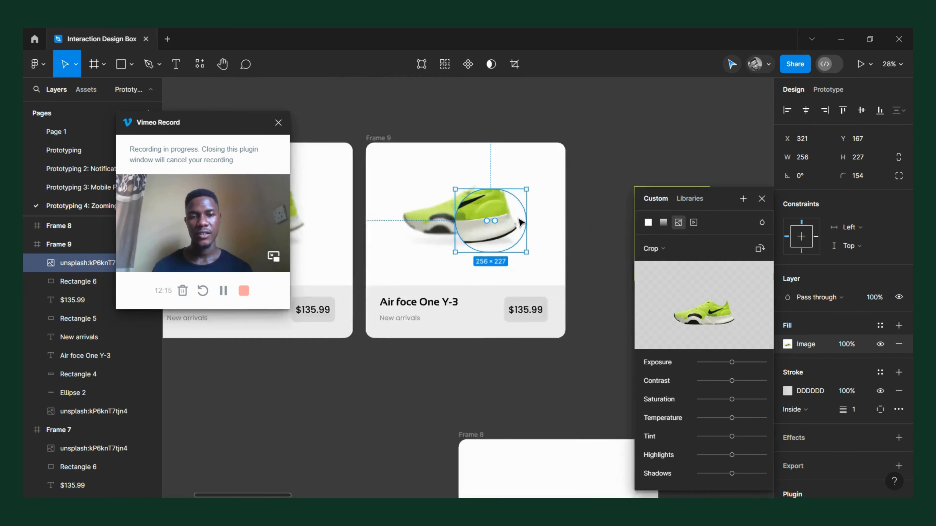
pyautogui.scroll(5, 521, 221)
pyautogui.scroll(-3, 520, 221)
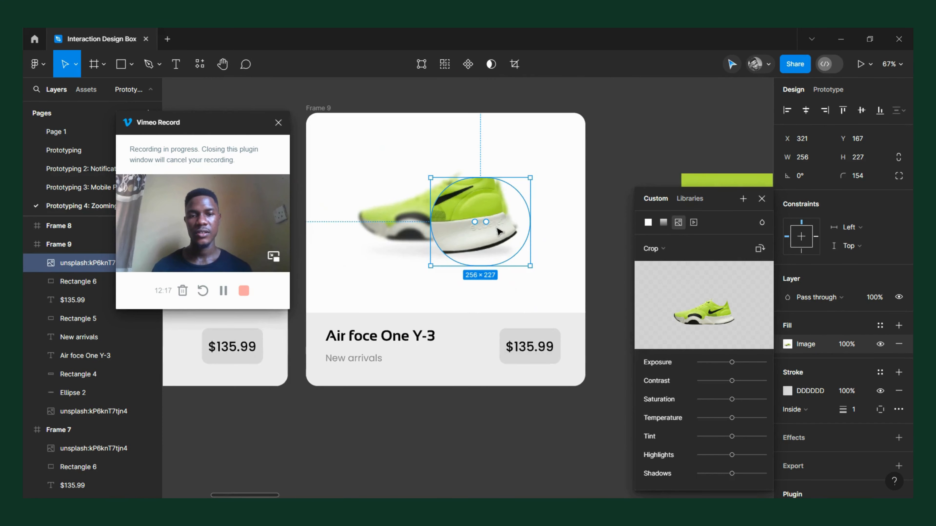
pyautogui.moveTo(468, 210); pyautogui.dragTo(481, 203)
# - Duplicate Frame 7 and place the copy to its left in the row at X -1727, Y 1510
pyautogui.scroll(-5, 482, 205)
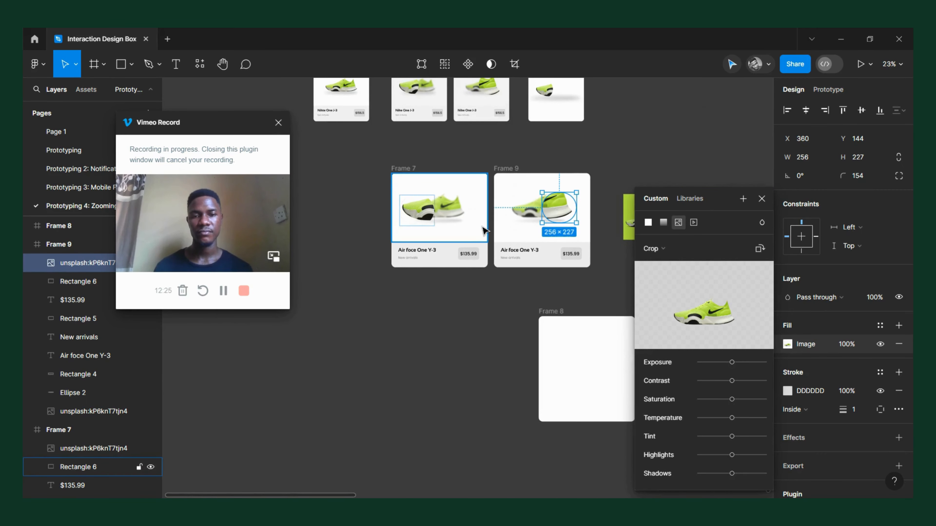
pyautogui.hscroll(2, 484, 240)
pyautogui.hscroll(-4, 488, 252)
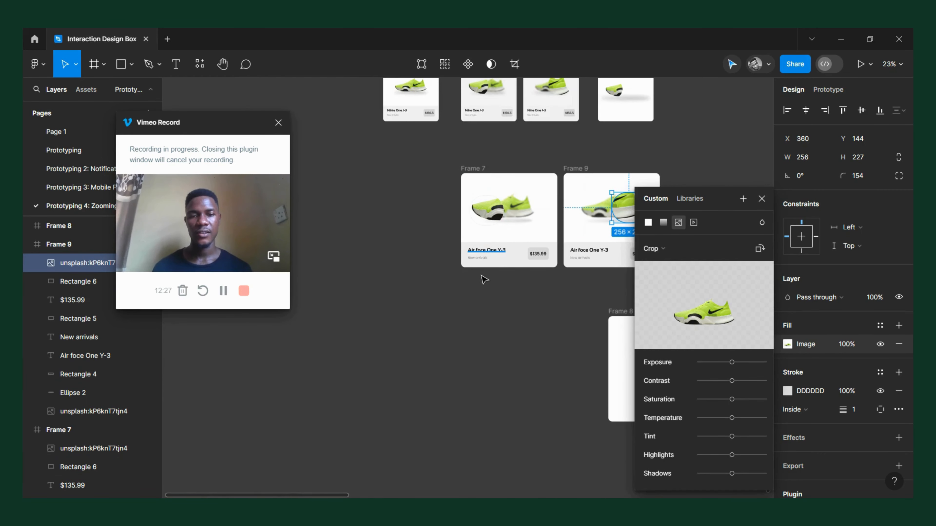
pyautogui.click(482, 284)
pyautogui.click(473, 168)
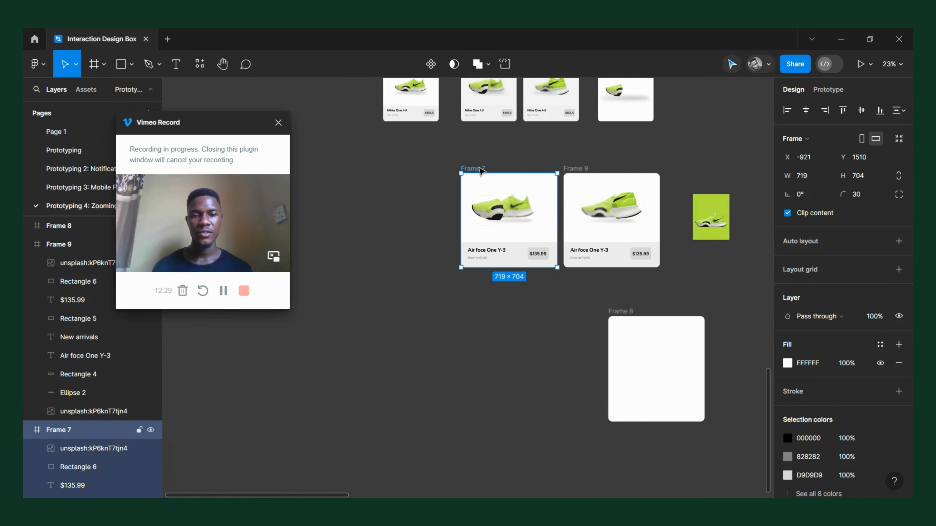
pyautogui.keyDown('alt'); pyautogui.moveTo(481, 171); pyautogui.dragTo(373, 196); pyautogui.keyUp('alt')
# - Set the layer opacity of Frame 10's rounded close-up and blurred Rectangle 6 to 1%
pyautogui.scroll(4, 363, 207)
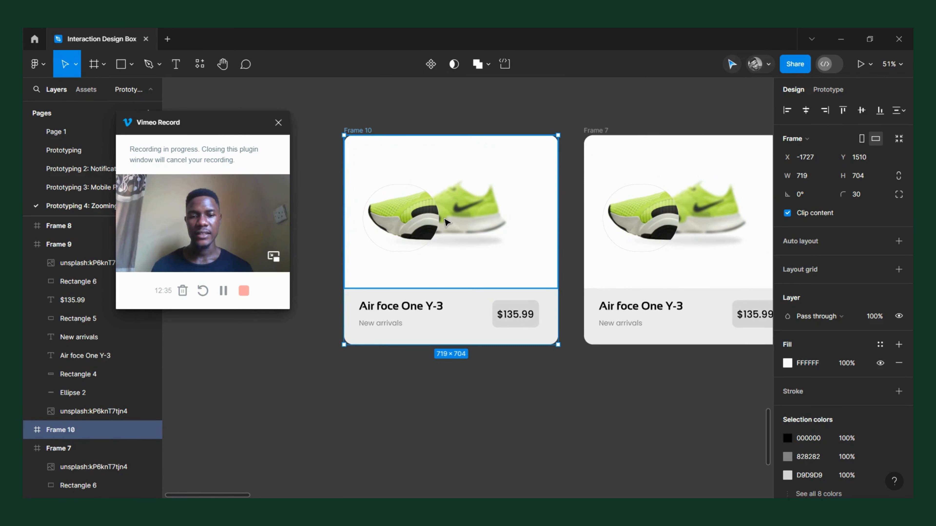
pyautogui.click(447, 222)
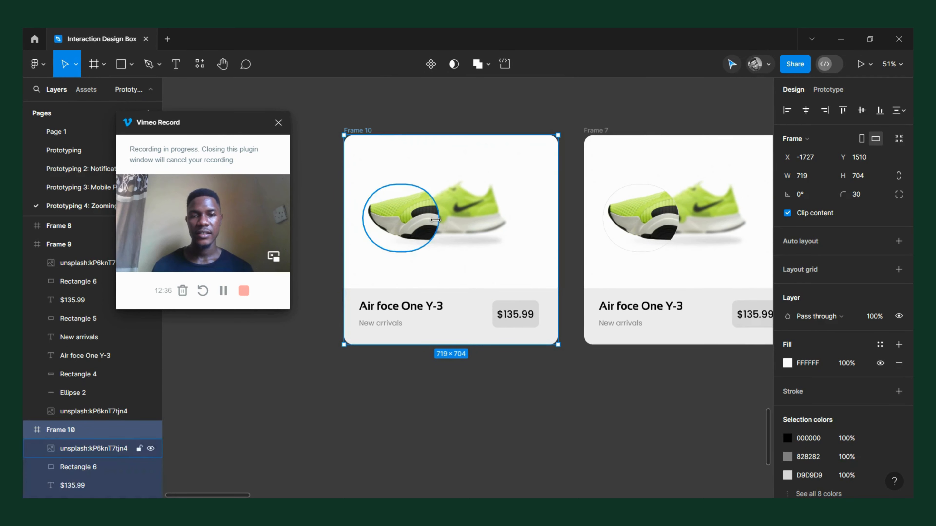
pyautogui.keyDown('shift'); pyautogui.click(493, 244); pyautogui.keyUp('shift')
pyautogui.scroll(-3, 854, 386)
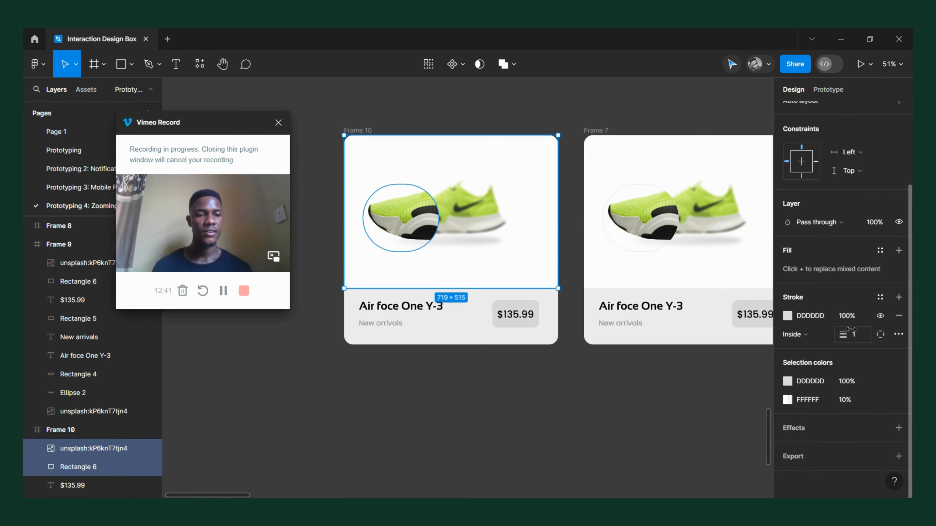
pyautogui.hscroll(3, 518, 283)
pyautogui.hscroll(-2, 518, 283)
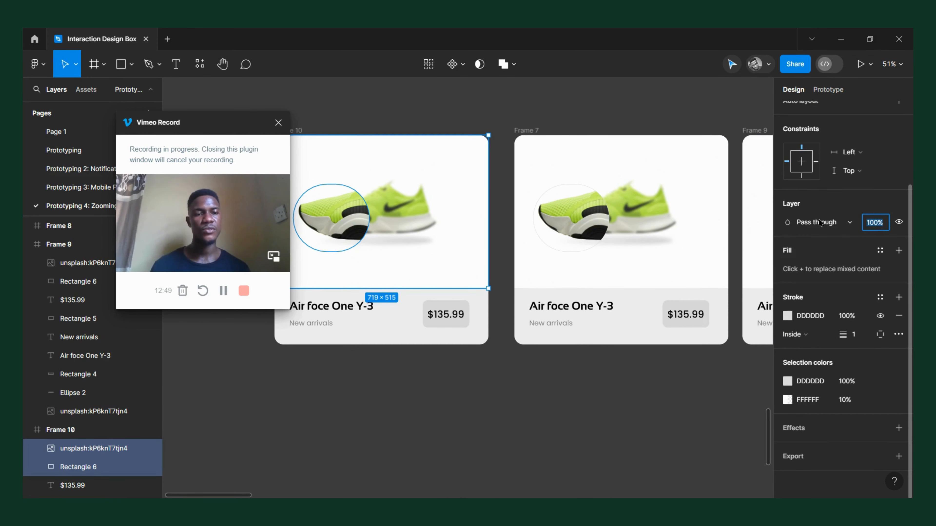
pyautogui.write('1')
pyautogui.press('Return')
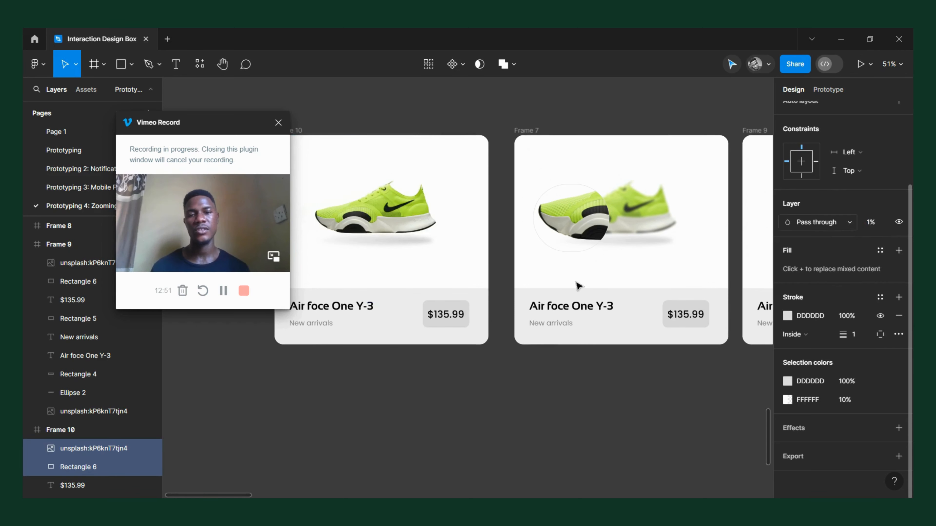
# - Compare the three shoe cards side by side and inspect the blurred rectangle's properties in Frame 10
pyautogui.scroll(-3, 510, 258)
pyautogui.click(447, 328)
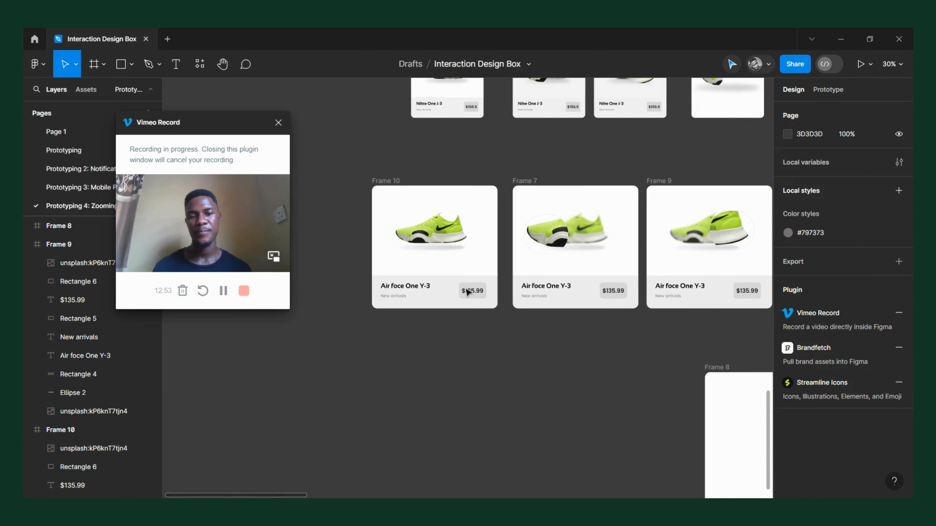
pyautogui.hscroll(3, 501, 262)
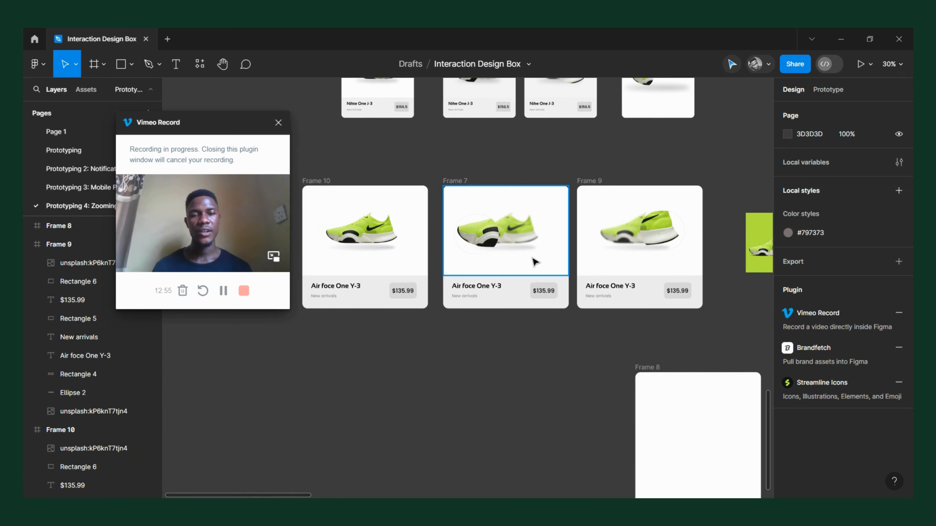
pyautogui.click(326, 183)
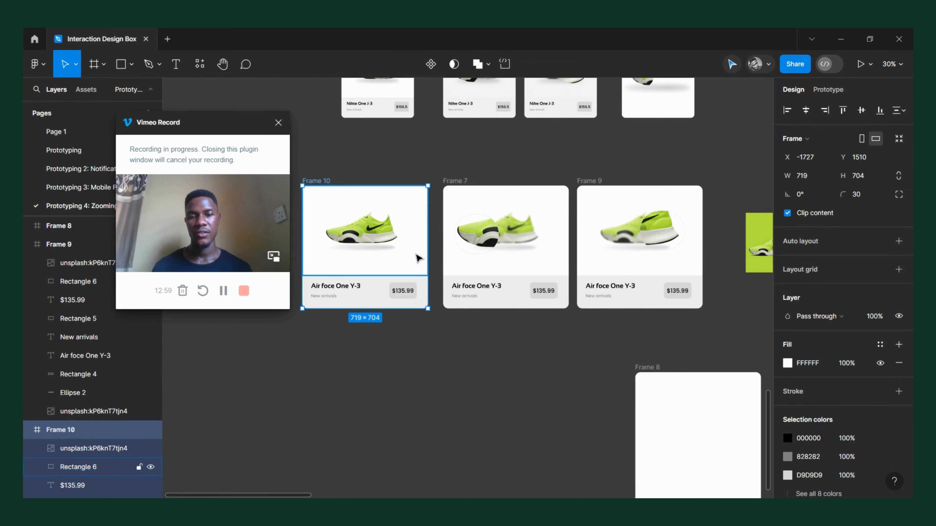
pyautogui.click(418, 259)
pyautogui.scroll(3, 394, 265)
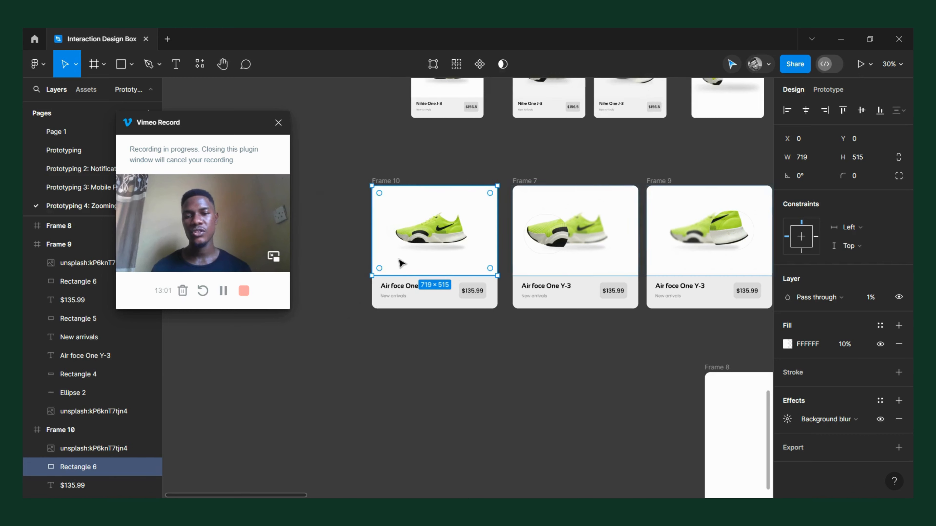
pyautogui.scroll(3, 459, 275)
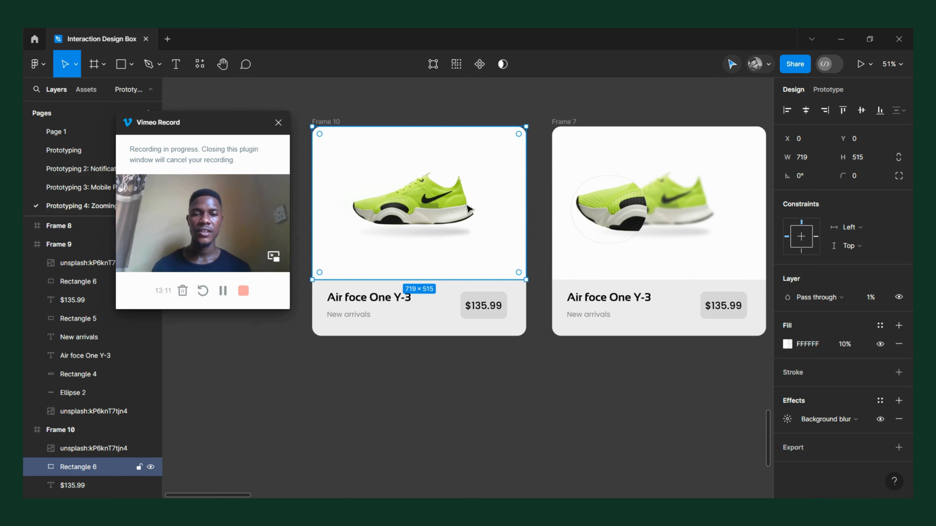
pyautogui.hscroll(5, 619, 218)
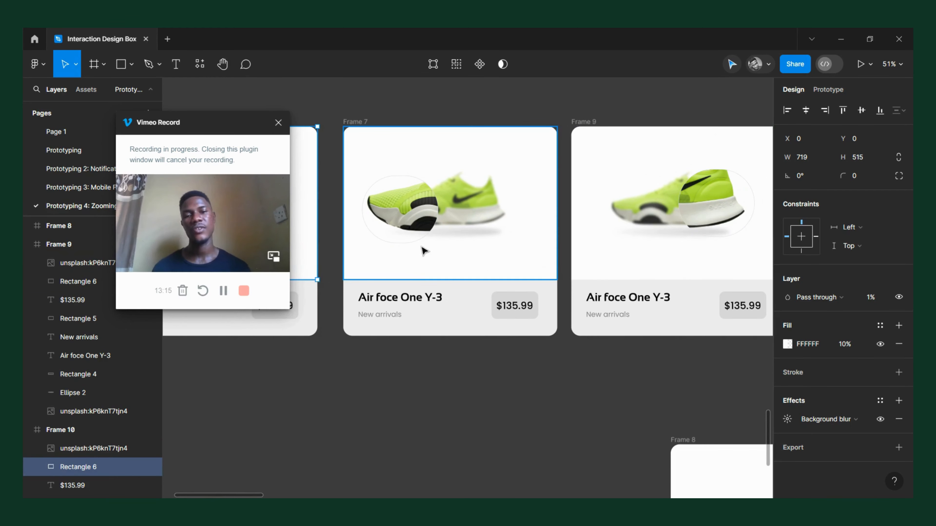
# - Align the vertical centres of the rounded close-ups in Frame 7 and Frame 9, placing both at Y 155
pyautogui.click(428, 225)
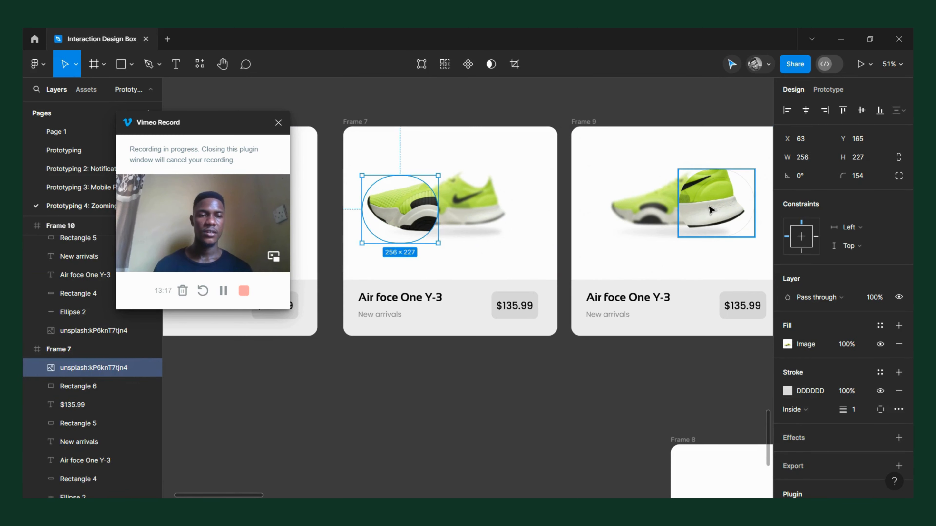
pyautogui.keyDown('shift'); pyautogui.click(713, 214); pyautogui.keyUp('shift')
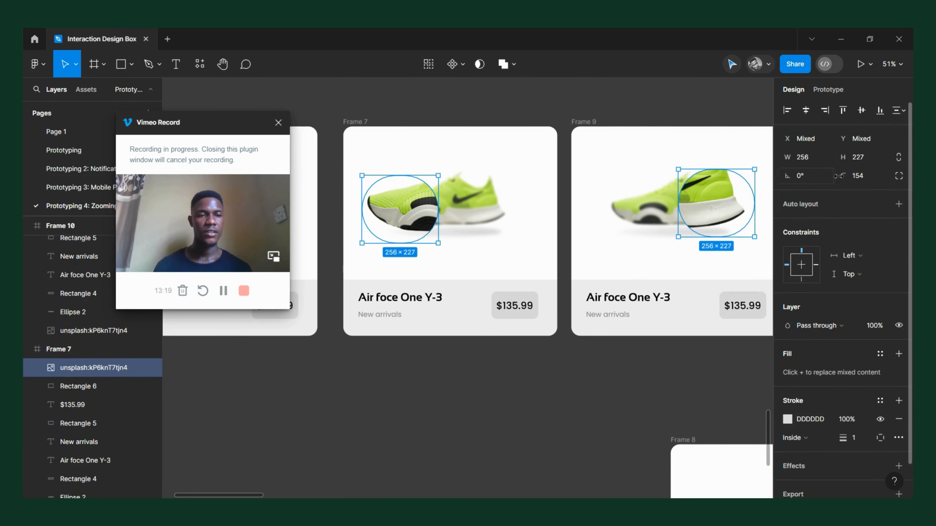
pyautogui.click(861, 110)
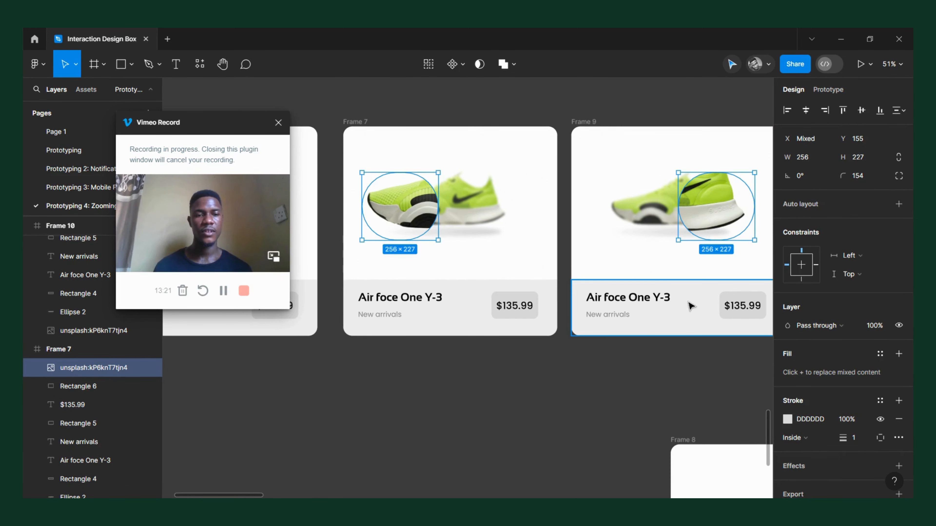
# - Connect Rectangle 6 in Frame 10 to Frame 7 with a While hovering interaction that navigates to it
pyautogui.hscroll(-5, 438, 238)
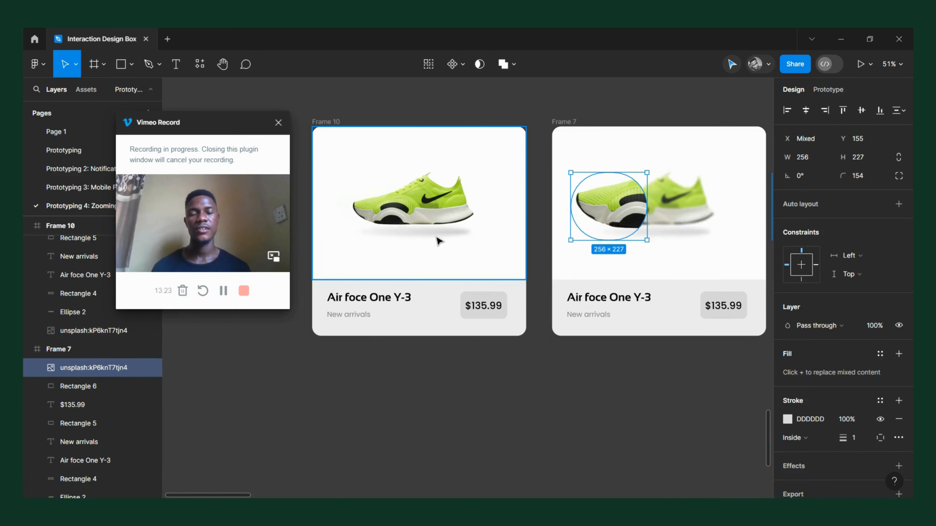
pyautogui.hscroll(-2, 392, 223)
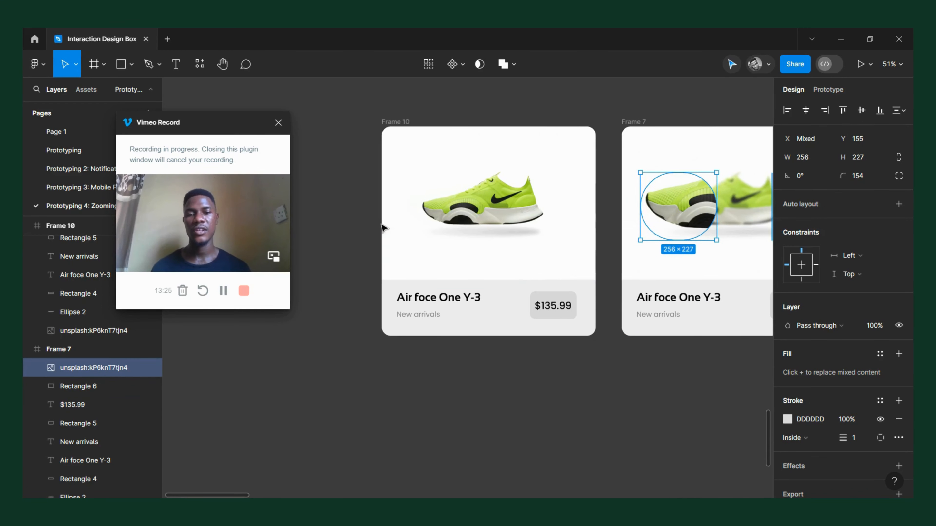
pyautogui.click(547, 229)
pyautogui.hscroll(4, 534, 223)
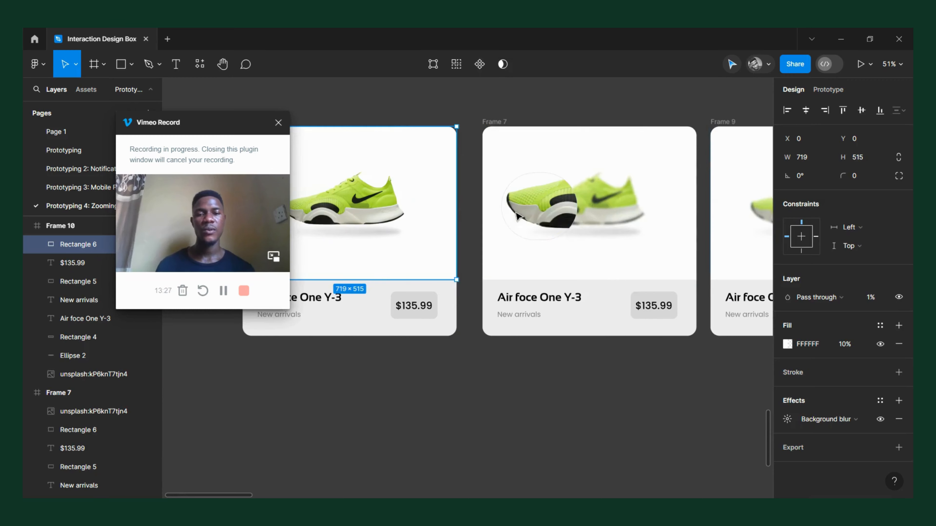
pyautogui.scroll(-3, 479, 217)
pyautogui.hotkey('shift', 'e')
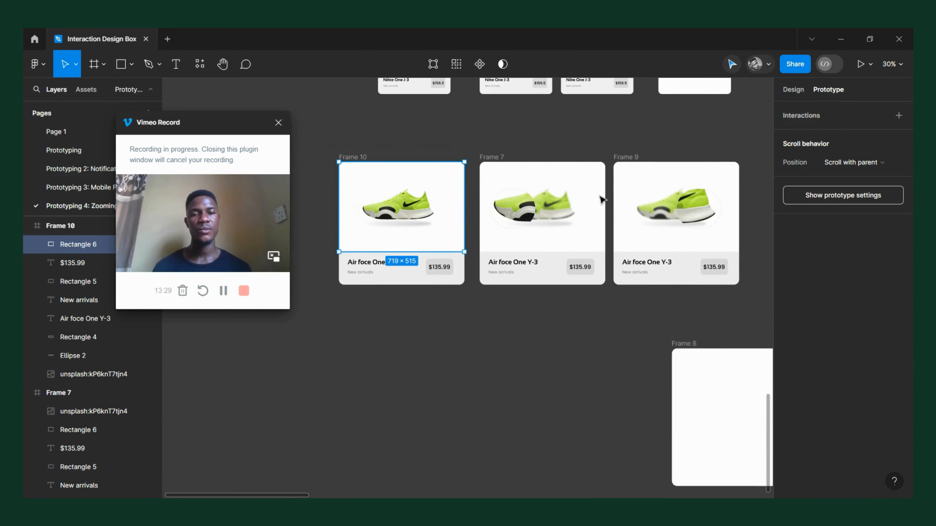
pyautogui.moveTo(465, 207); pyautogui.dragTo(487, 199)
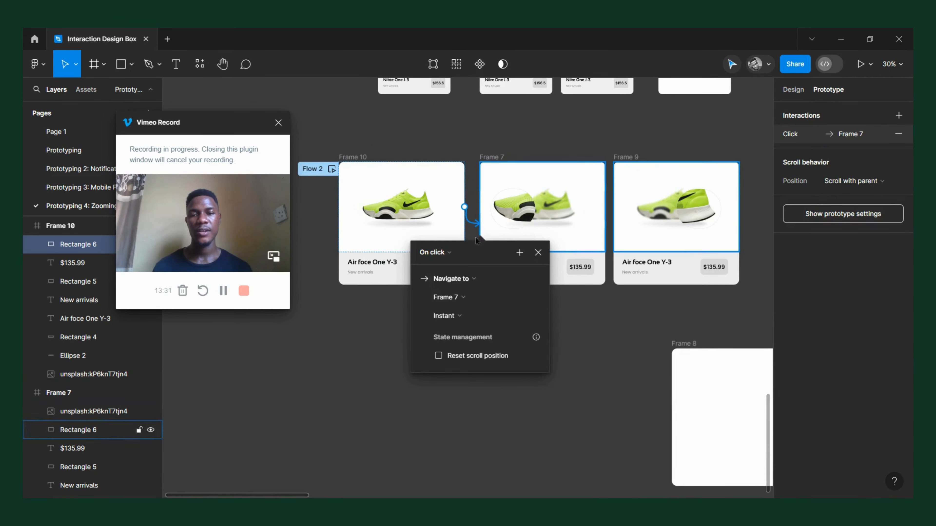
pyautogui.click(442, 254)
pyautogui.click(457, 280)
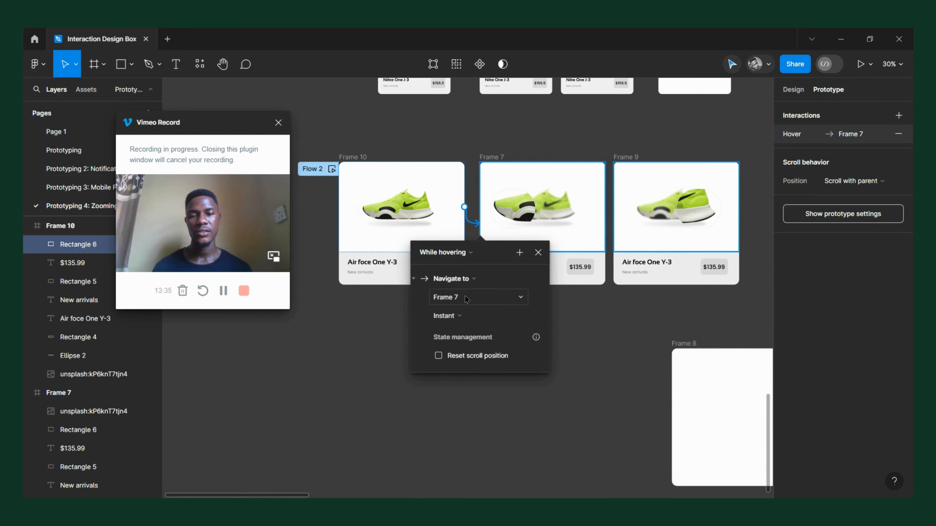
# - Set the hover interaction's animation to Smart animate, keeping Ease out at 300ms
pyautogui.click(474, 320)
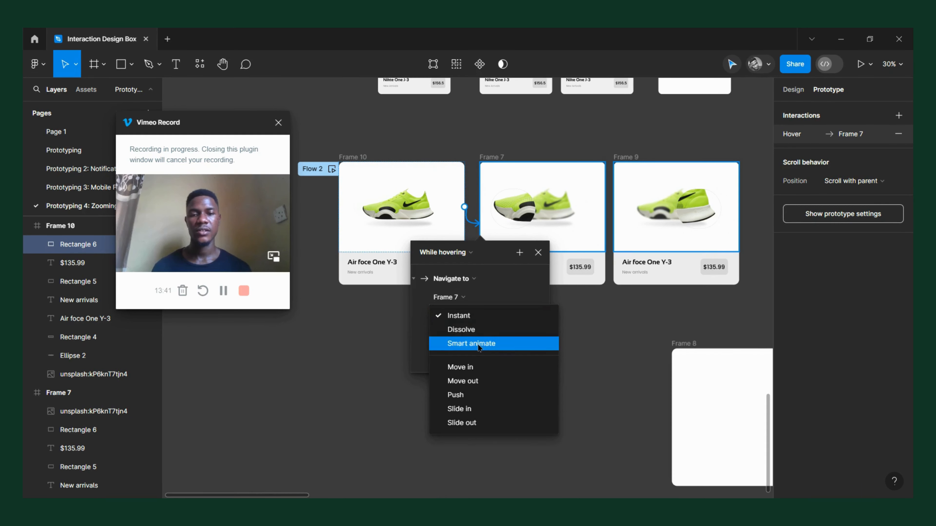
pyautogui.click(479, 343)
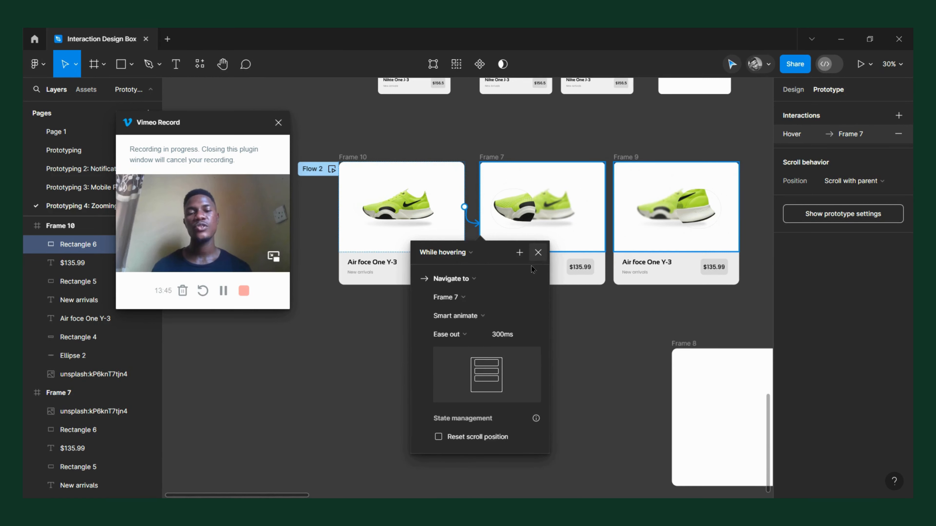
pyautogui.click(477, 317)
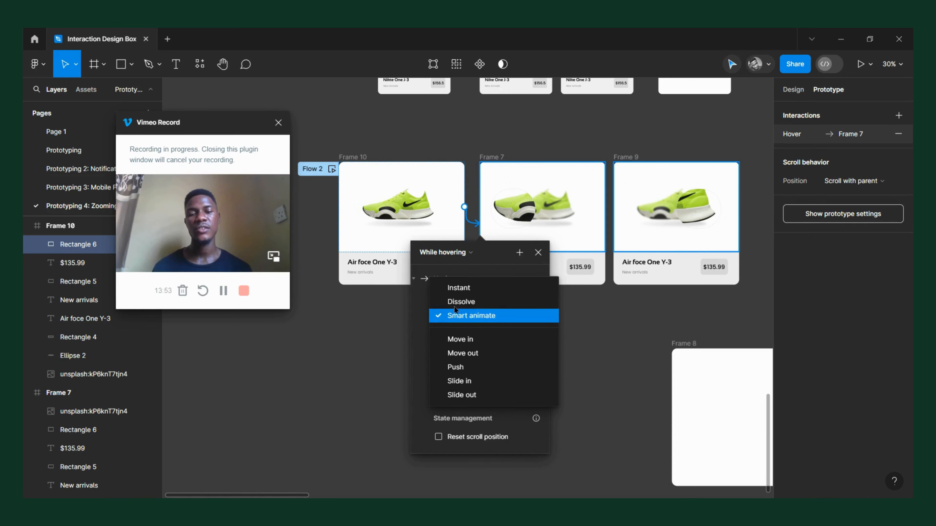
pyautogui.click(490, 310)
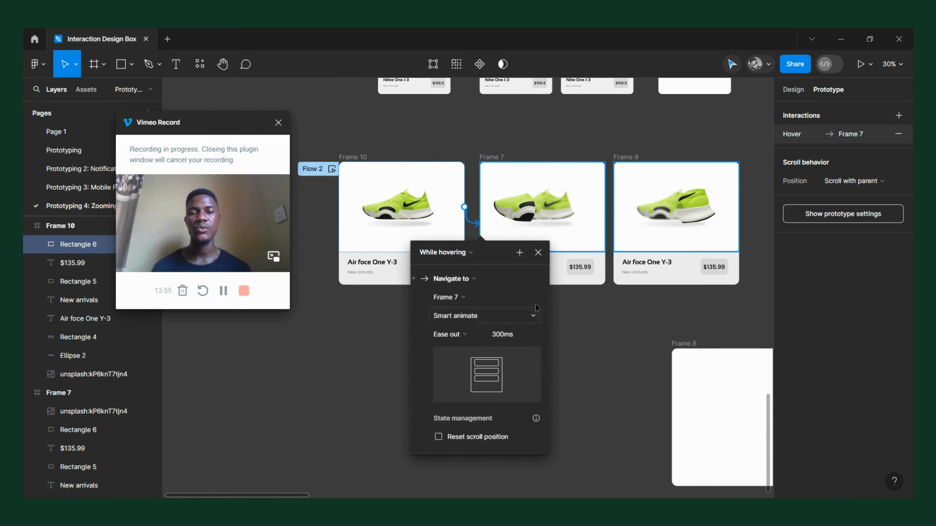
pyautogui.click(538, 253)
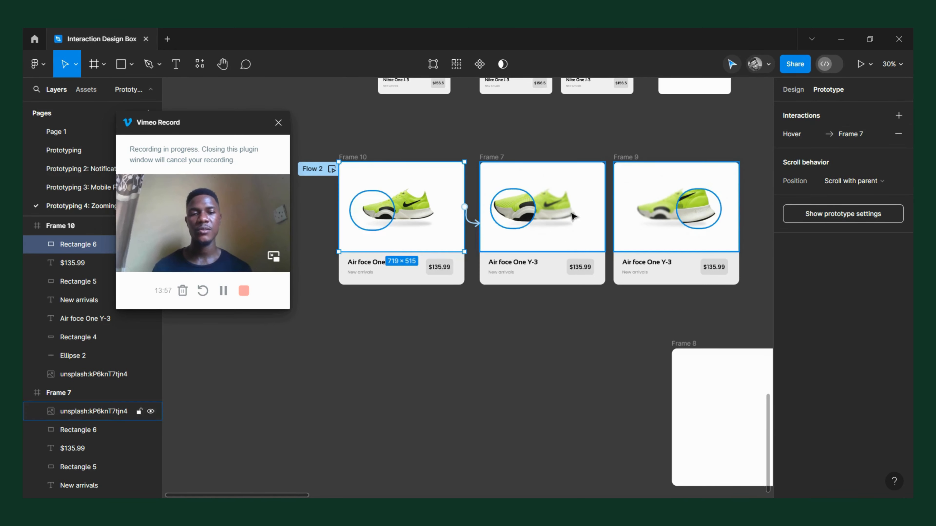
# - Connect the rounded close-up in Frame 7 to Frame 9 with an On drag interaction, keeping Smart animate with Ease out at 300ms
pyautogui.click(534, 217)
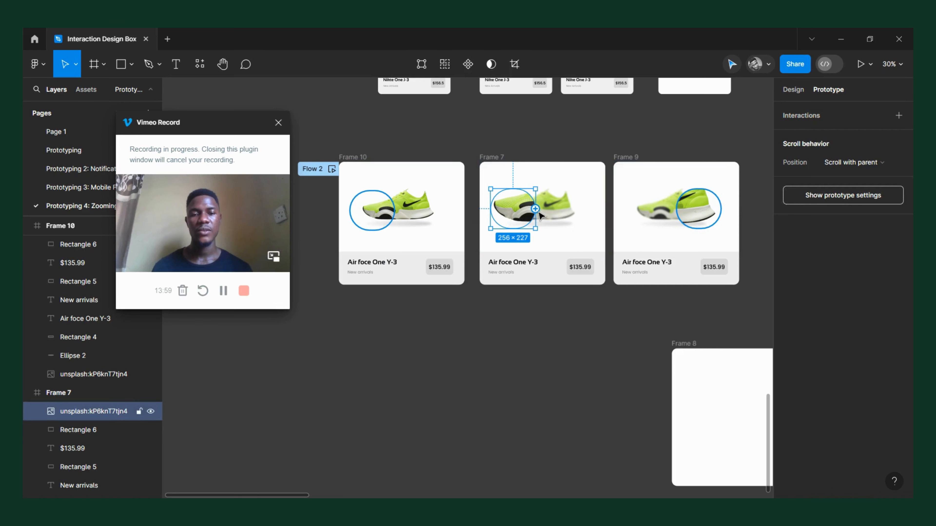
pyautogui.moveTo(536, 210); pyautogui.dragTo(640, 208)
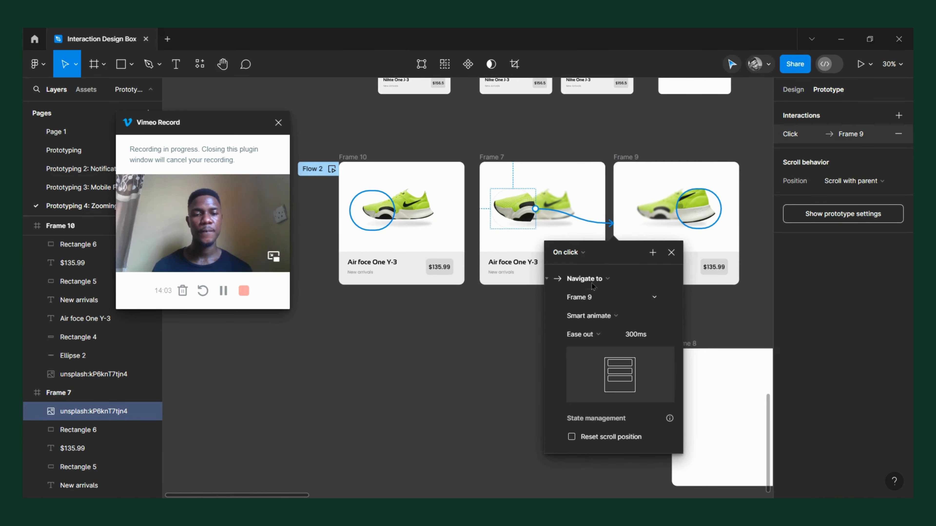
pyautogui.click(571, 253)
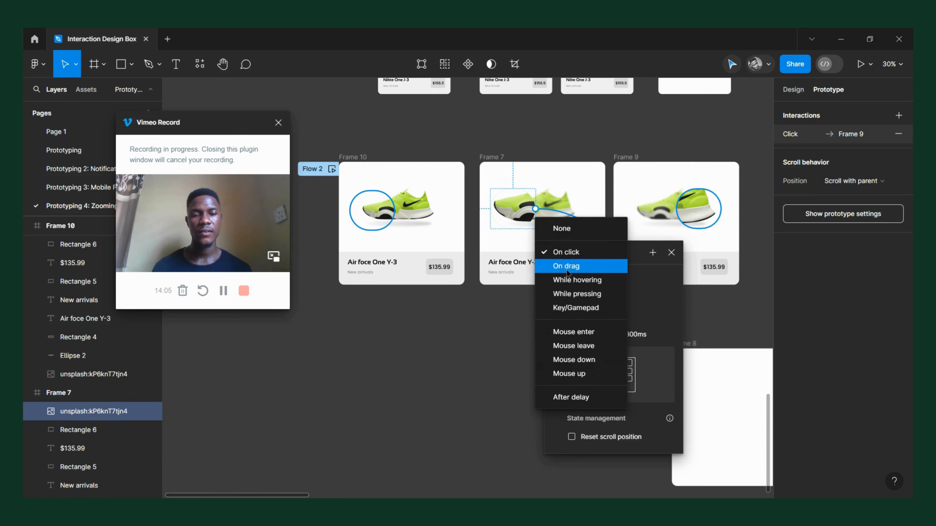
pyautogui.click(568, 266)
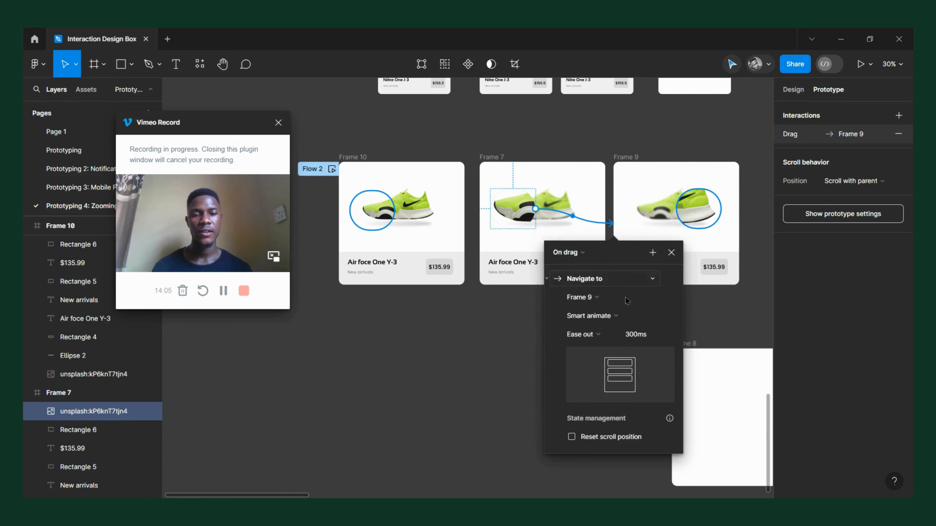
pyautogui.click(671, 252)
# - Connect the rounded close-up in Frame 9 back to Frame 7 with an On drag interaction, keeping Smart animate with Ease out at 300ms
pyautogui.click(685, 211)
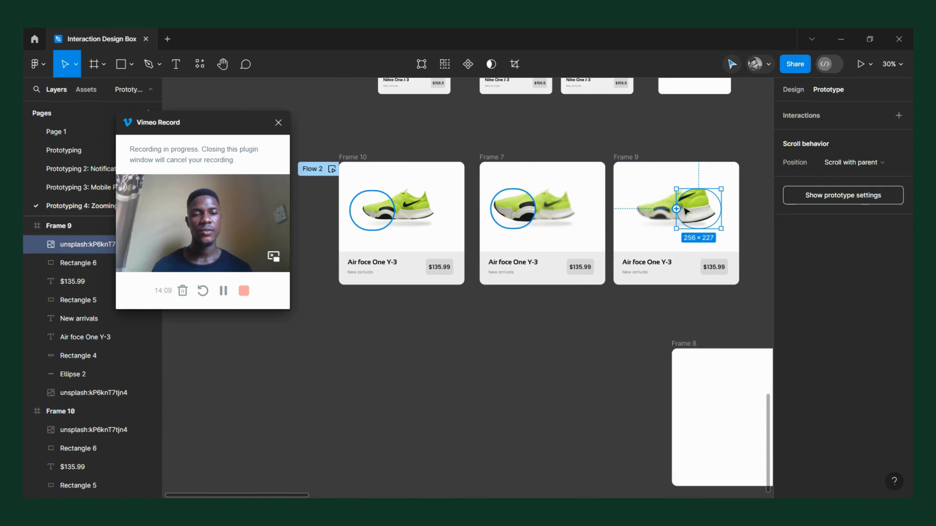
pyautogui.moveTo(677, 209); pyautogui.dragTo(504, 256)
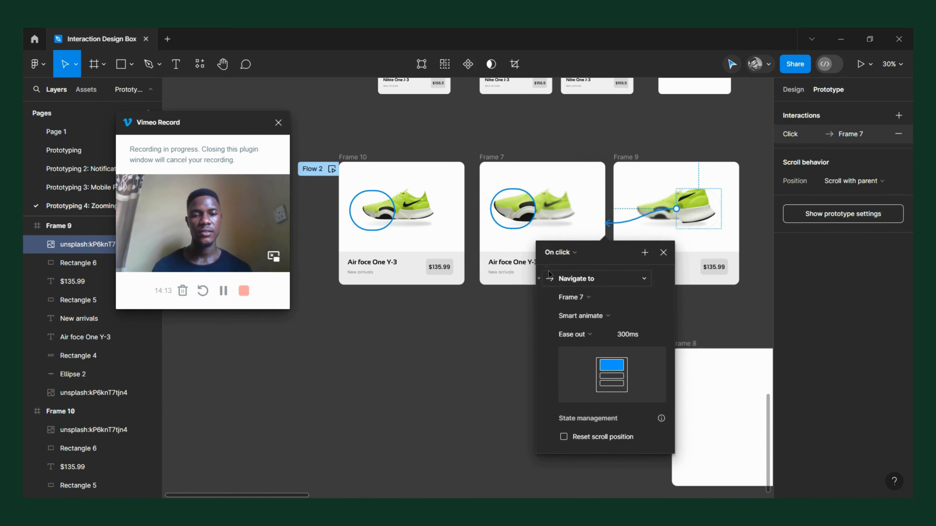
pyautogui.click(558, 252)
pyautogui.click(557, 265)
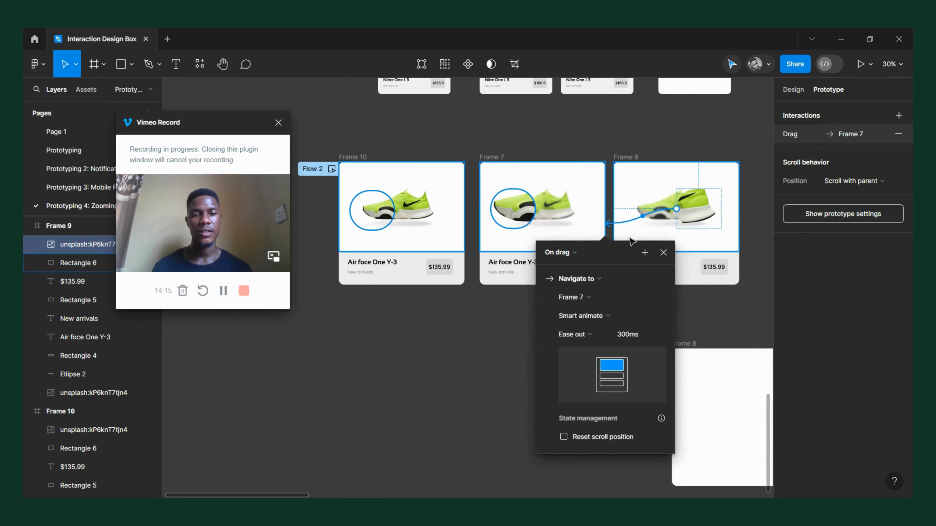
pyautogui.click(663, 253)
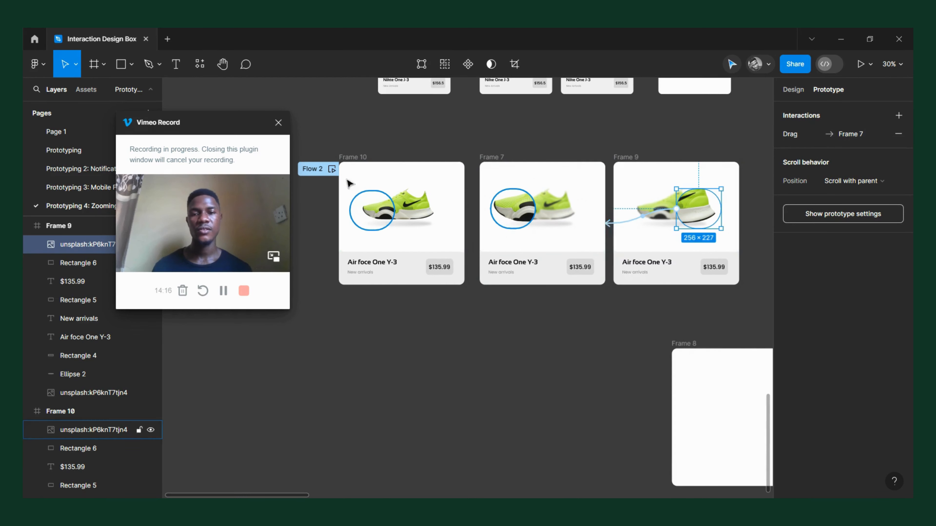
# - Preview Flow 2 to test the hover zoom and the On drag transitions between the shoe close-ups, and close the preview
pyautogui.click(332, 169)
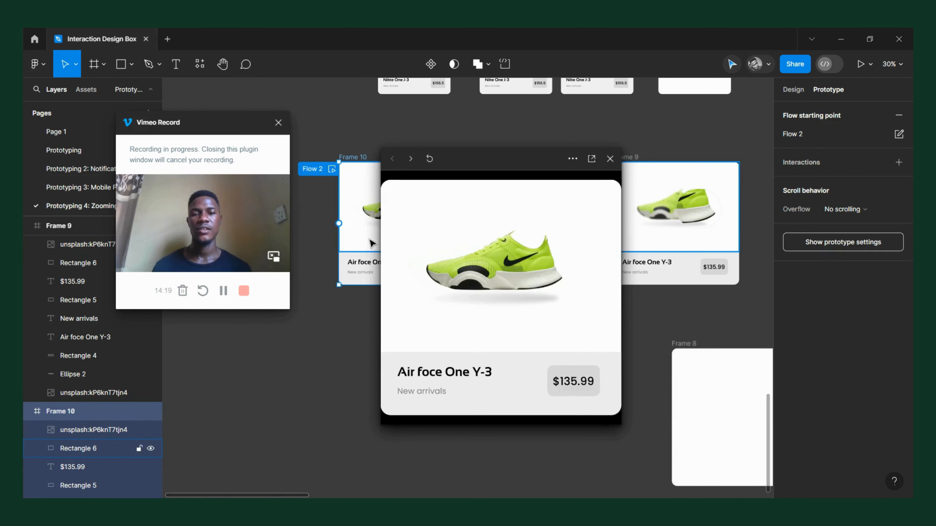
pyautogui.moveTo(472, 320); pyautogui.dragTo(470, 290)
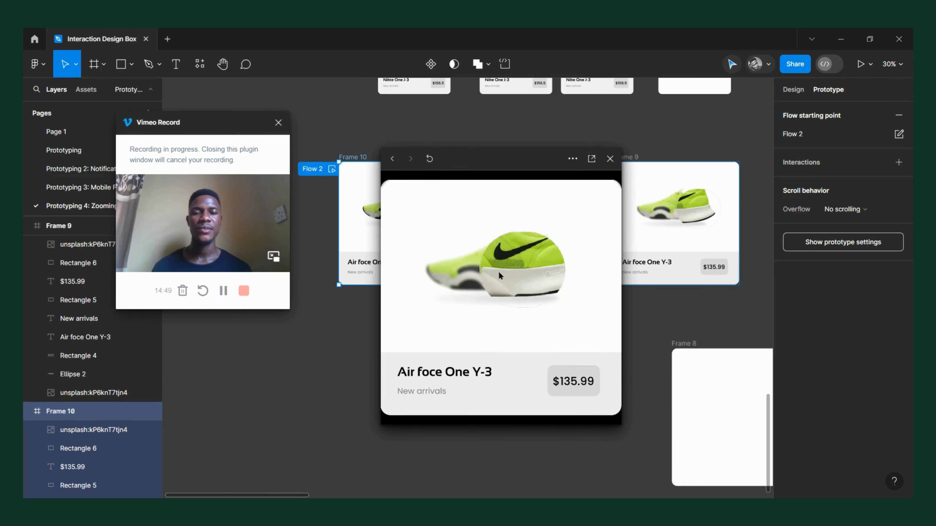
pyautogui.click(610, 159)
# - Review the shoe cards in Frame 10, Frame 7 and Frame 9, comparing their rounded close-up areas and blurred shoe images
pyautogui.scroll(5, 365, 228)
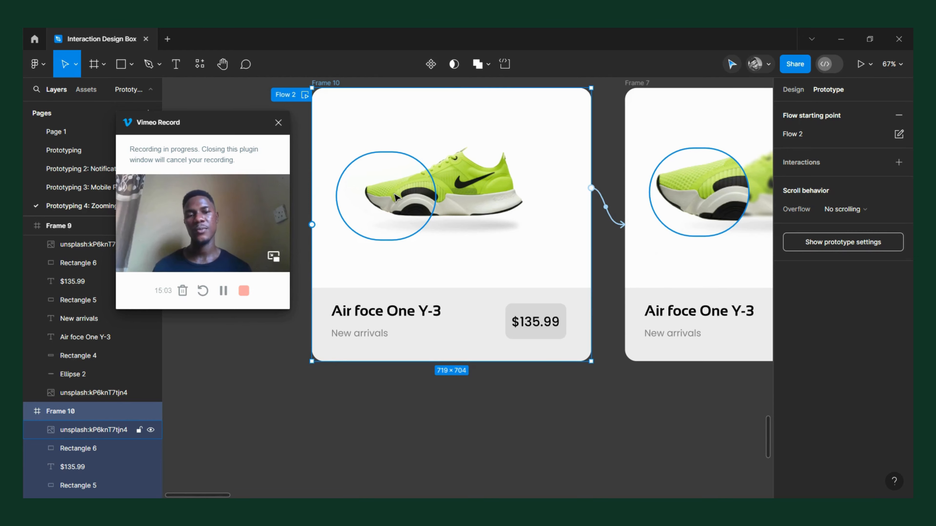
pyautogui.hscroll(5, 394, 198)
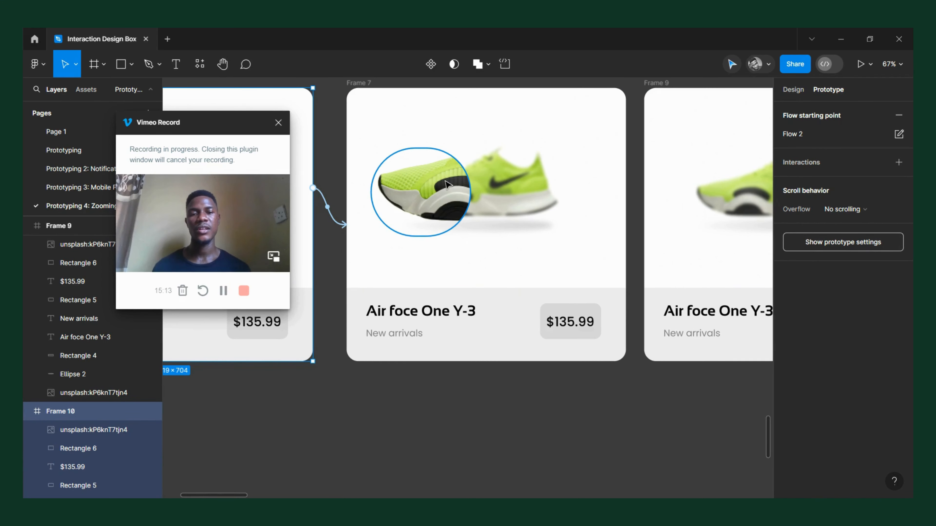
pyautogui.scroll(-5, 447, 184)
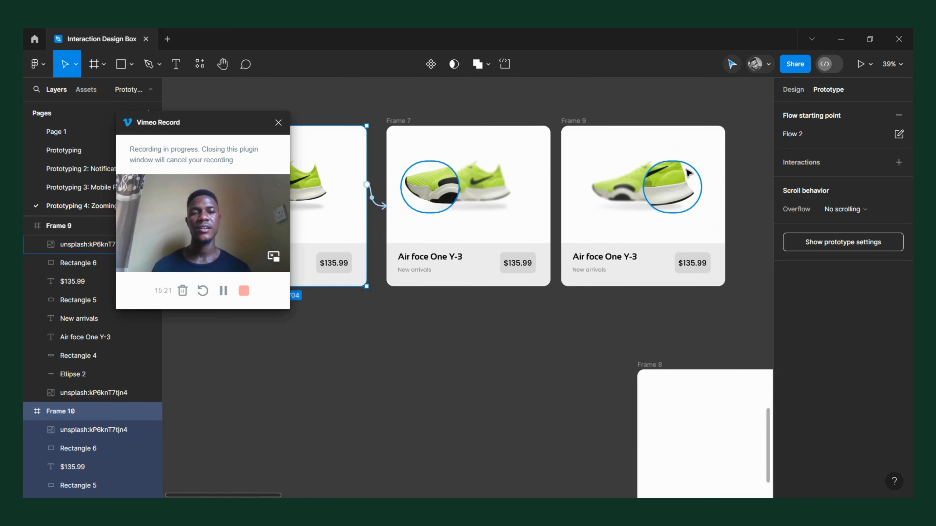
pyautogui.hscroll(-3, 667, 194)
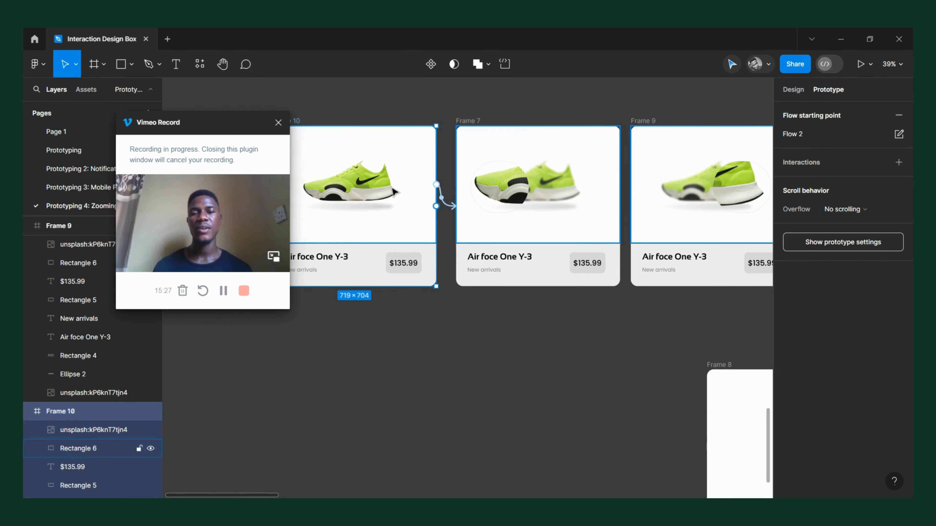
pyautogui.hscroll(-6, 447, 148)
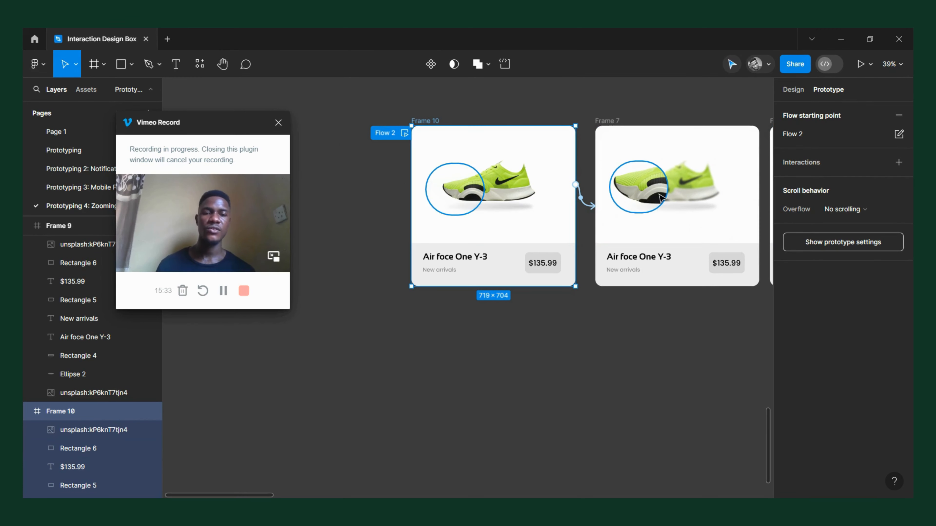
pyautogui.scroll(-5, 589, 192)
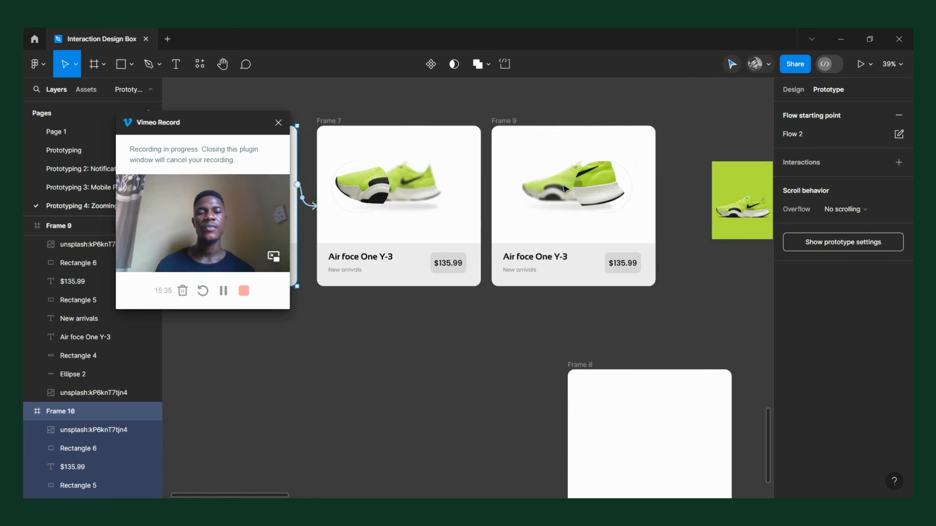
pyautogui.scroll(2, 516, 204)
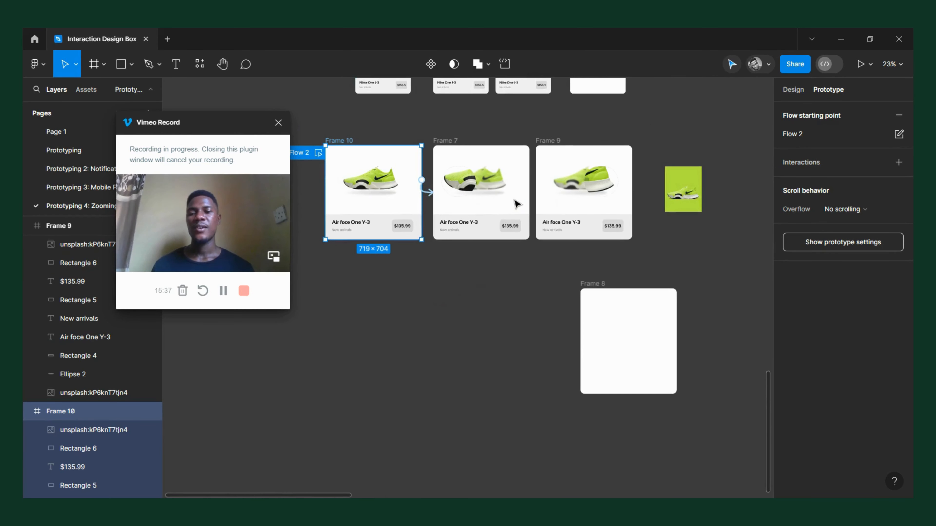
pyautogui.hscroll(-2, 517, 204)
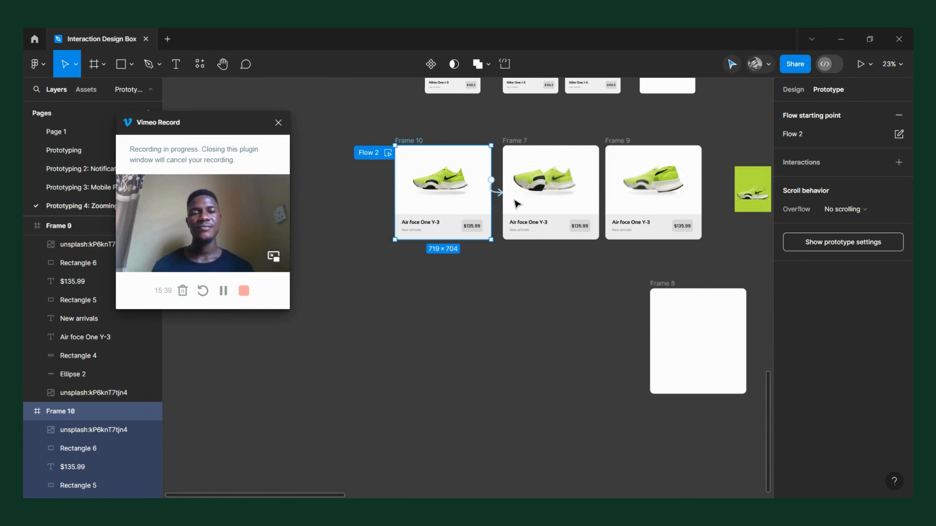
pyautogui.hscroll(2, 517, 203)
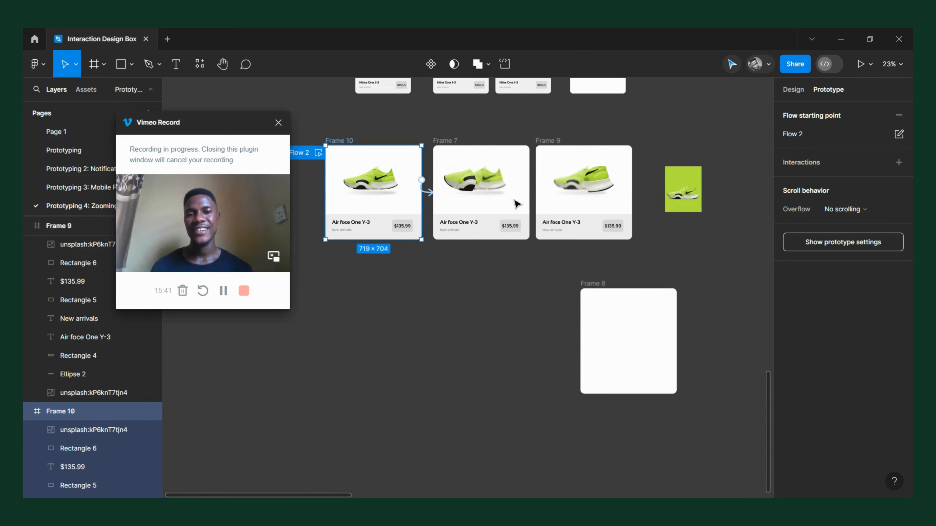